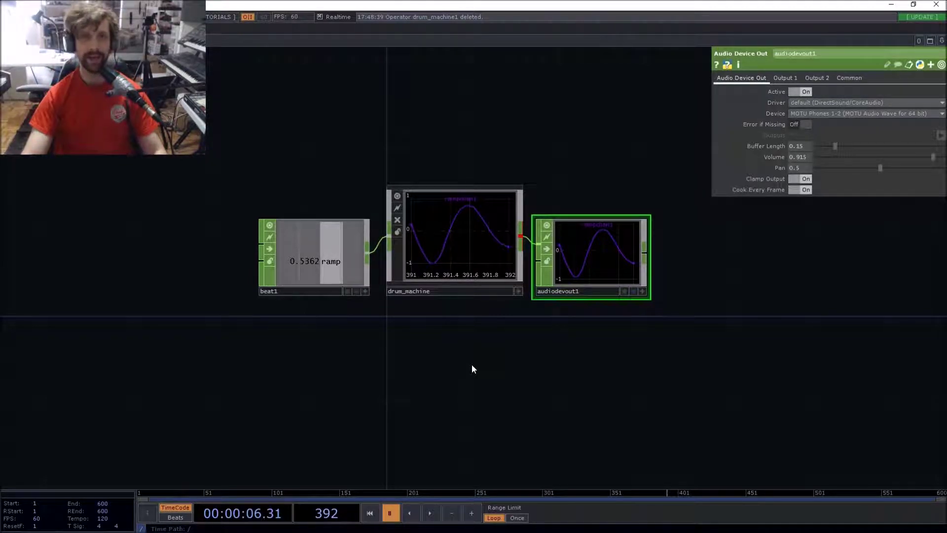
Step: Start playback and set drum_machine's kick pattern by turning steps 1 and 5 off and steps 2, 4 and 7 on
left_click_drag(468, 365, 451, 379)
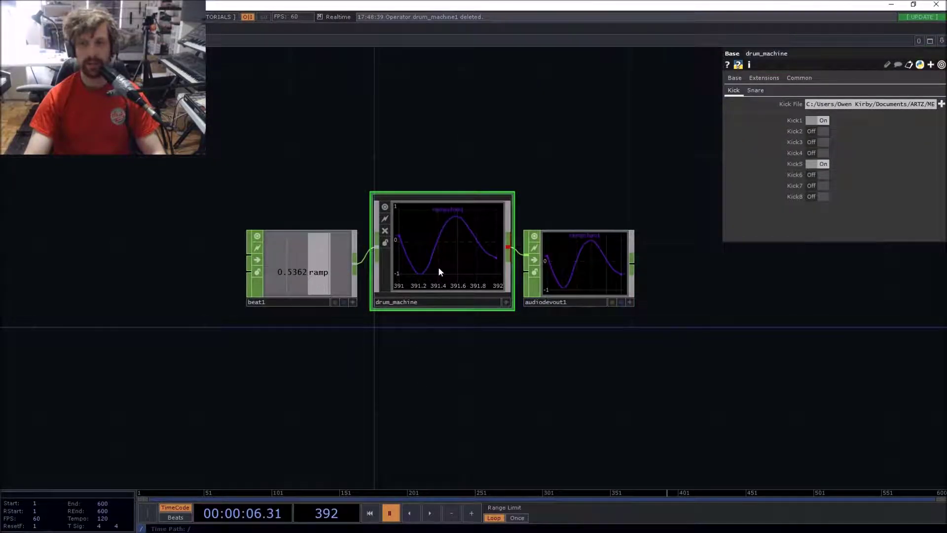
key("space")
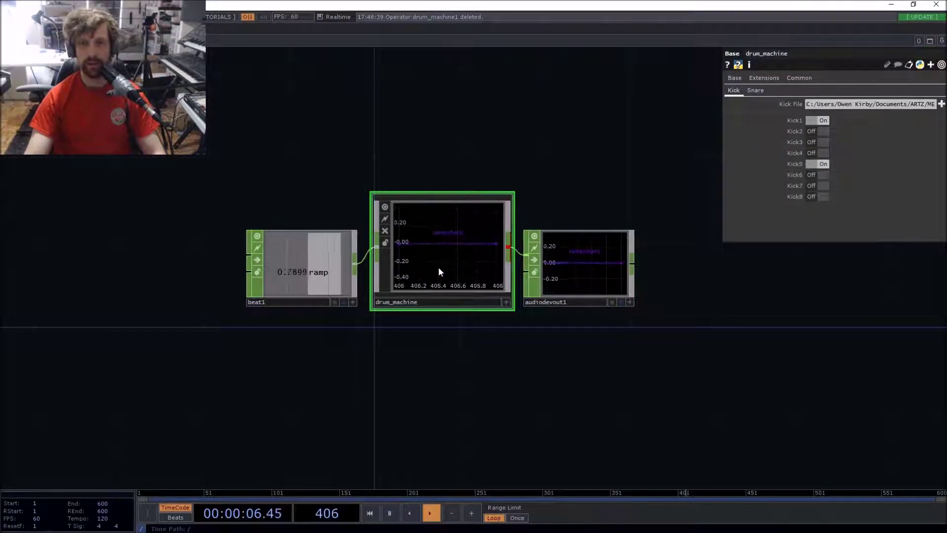
left_click(821, 121)
left_click(822, 131)
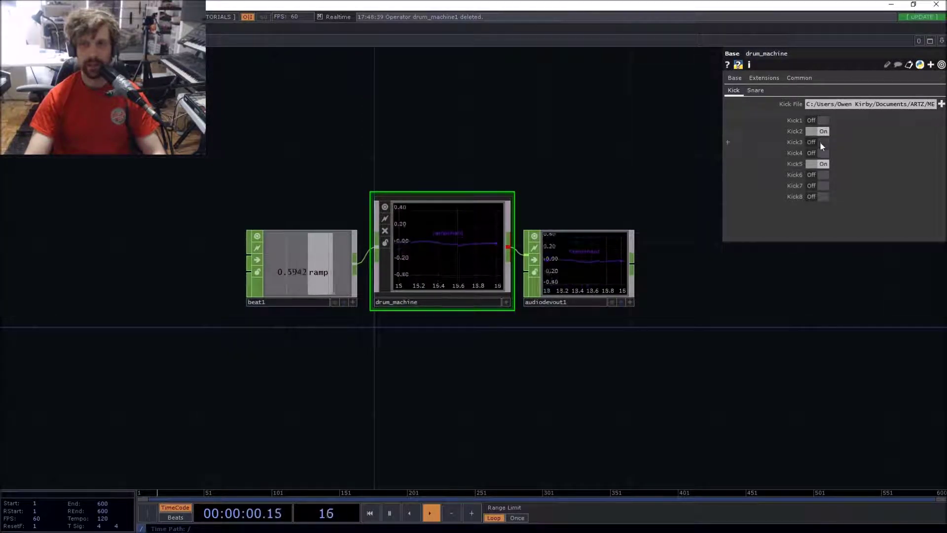
left_click(821, 153)
left_click(821, 165)
left_click(821, 186)
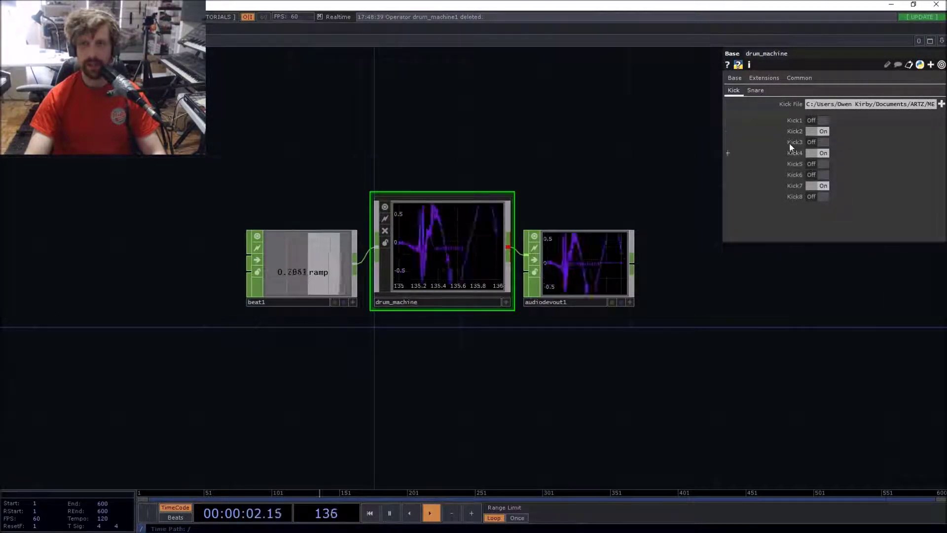
Step: Clear the drum_machine pattern by switching off all of its snare steps and kick steps
left_click(757, 90)
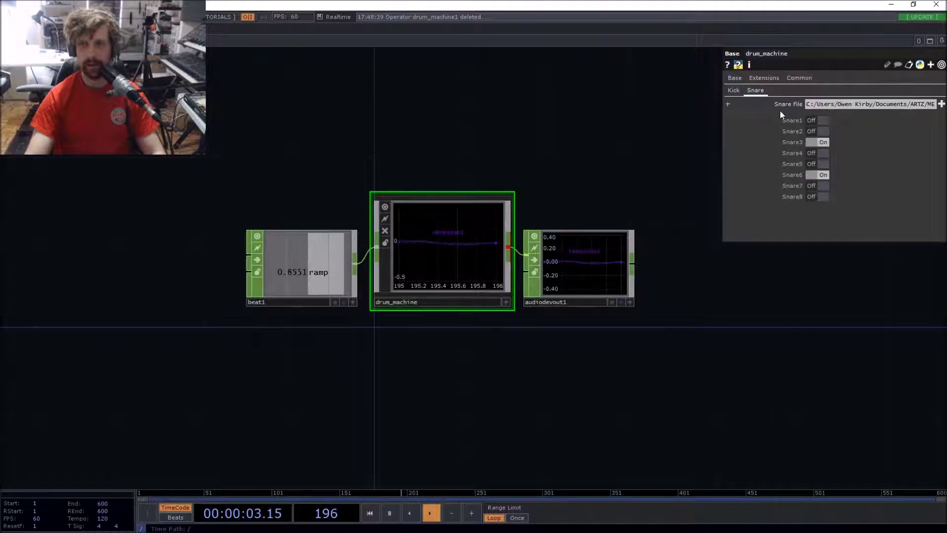
left_click(821, 163)
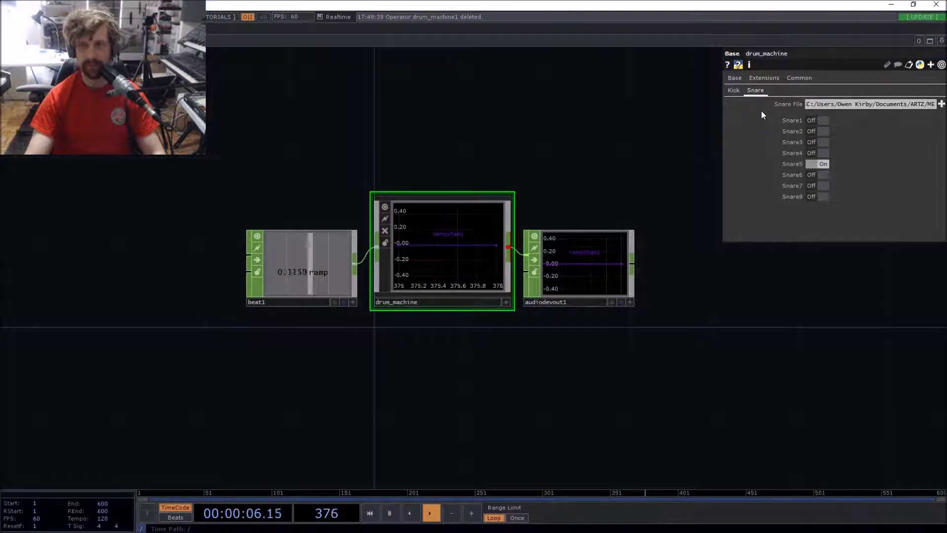
left_click(820, 165)
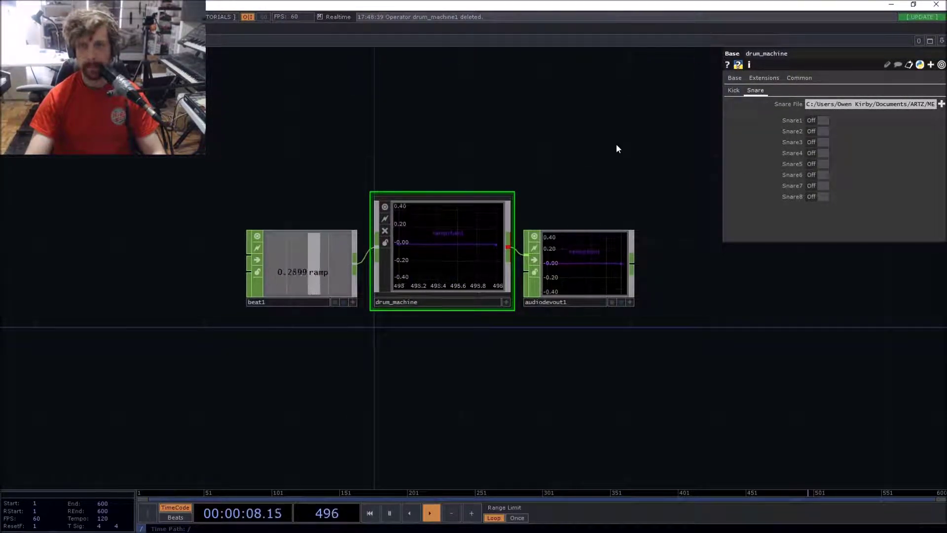
left_click(733, 90)
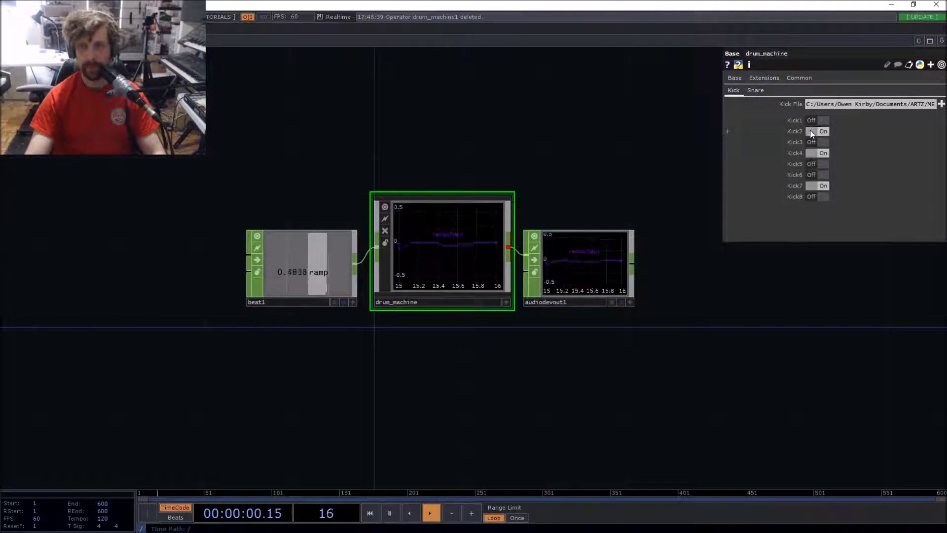
left_click(819, 153)
left_click(819, 153)
left_click(820, 186)
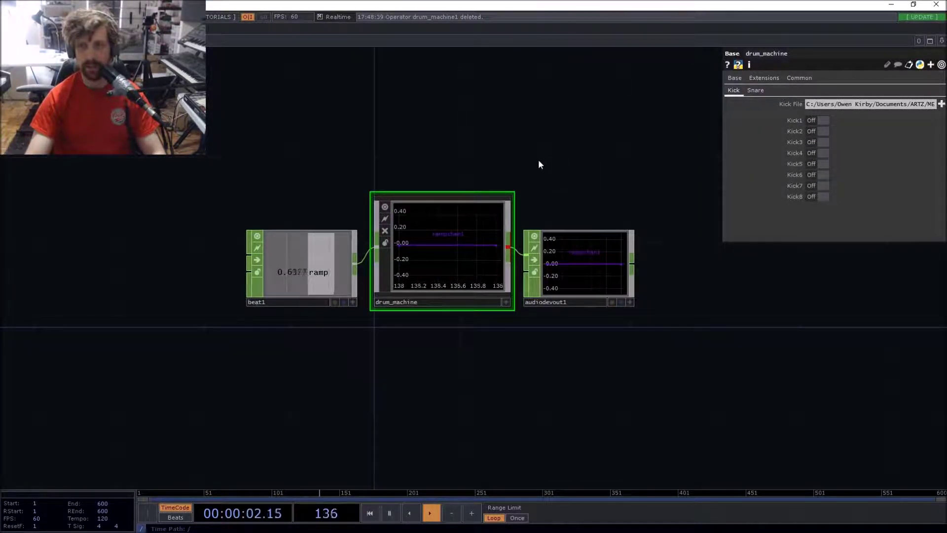
left_click_drag(538, 159, 673, 134)
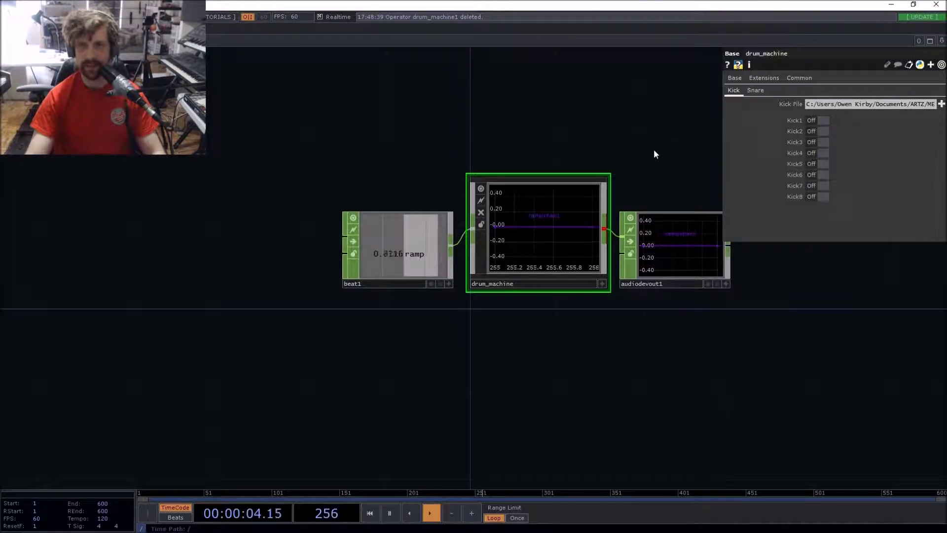
left_click_drag(516, 147, 549, 145)
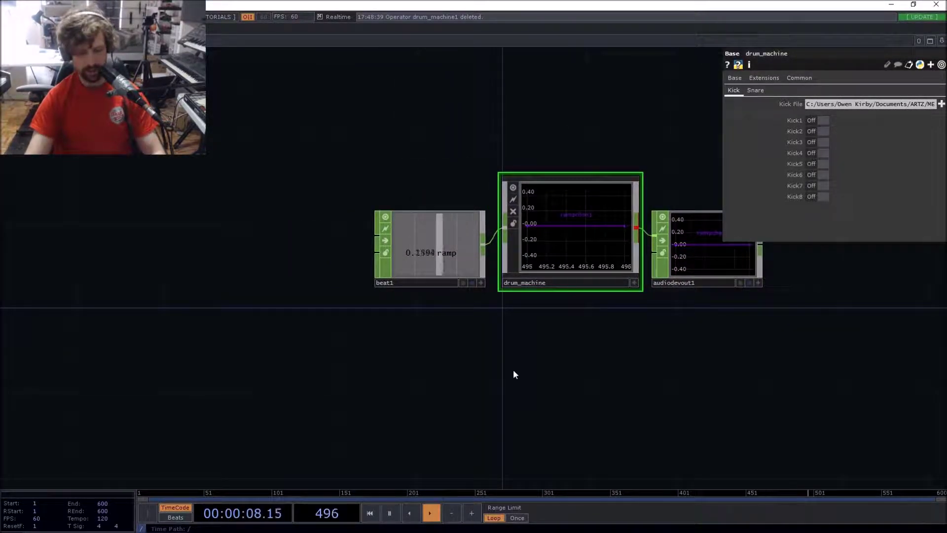
Step: Add a Base COMP to the network, placed below the drum_machine node
key("Tab")
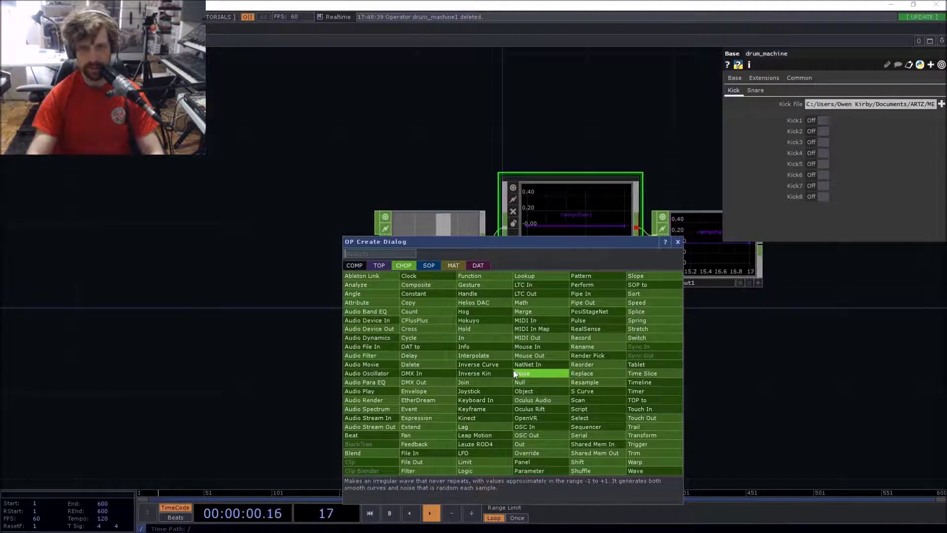
type("base")
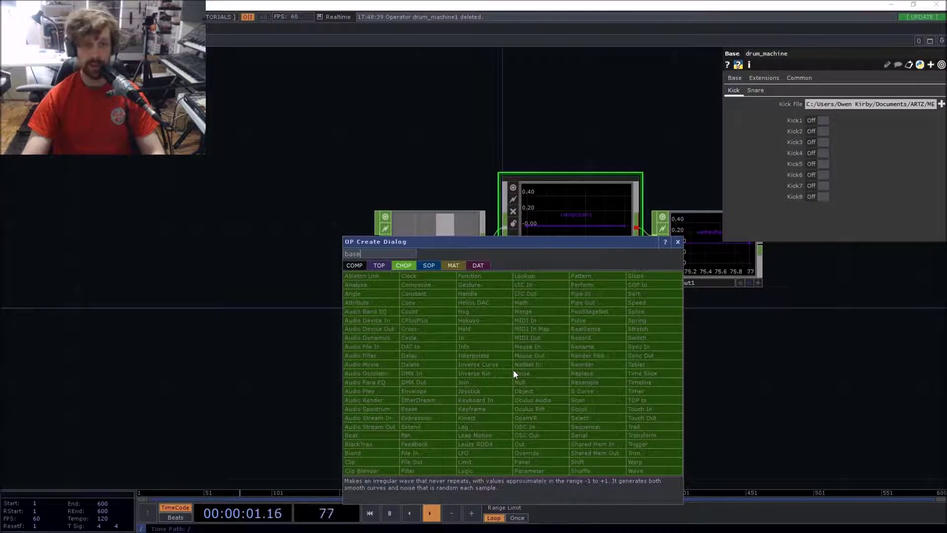
left_click(355, 264)
left_click(496, 285)
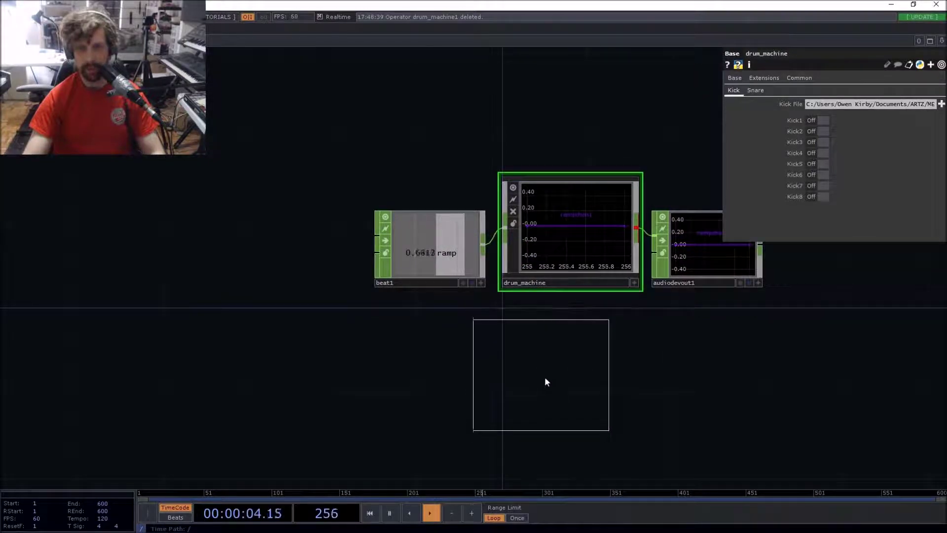
left_click(558, 379)
Step: Rename the new Base component drum_machine1
left_click_drag(523, 436, 543, 435)
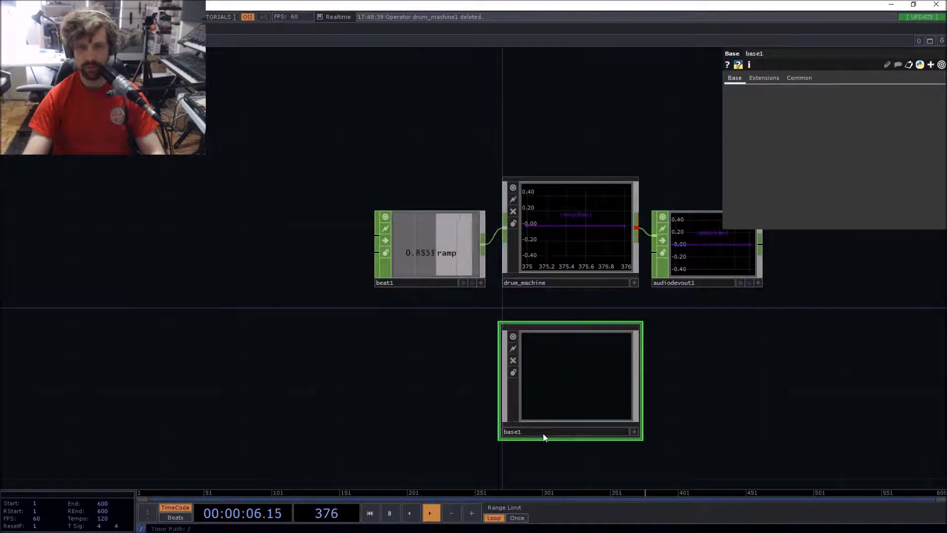
type("drum")
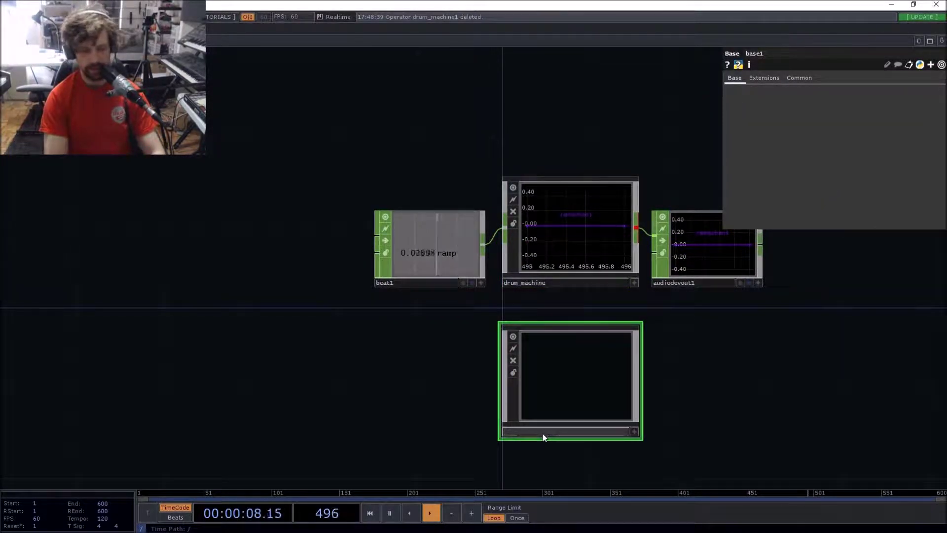
type("_machine1")
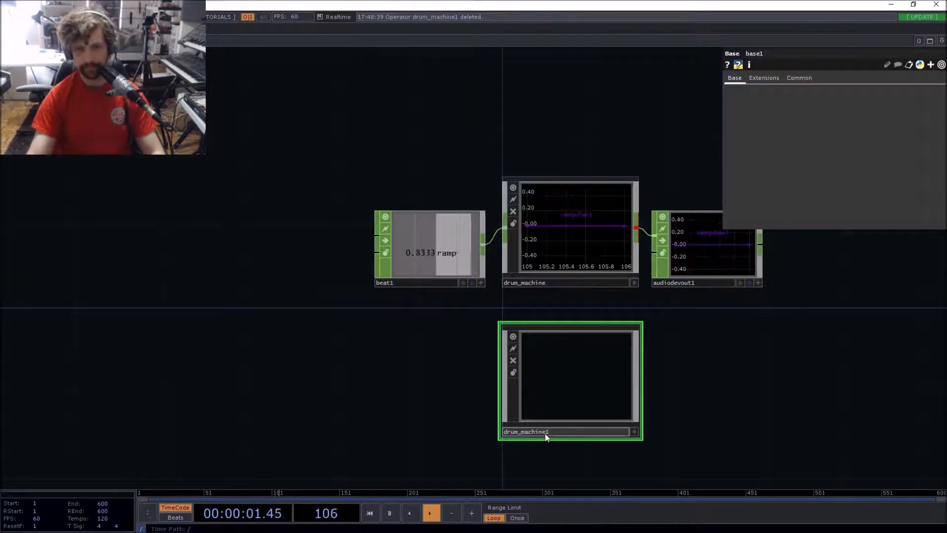
key("Return")
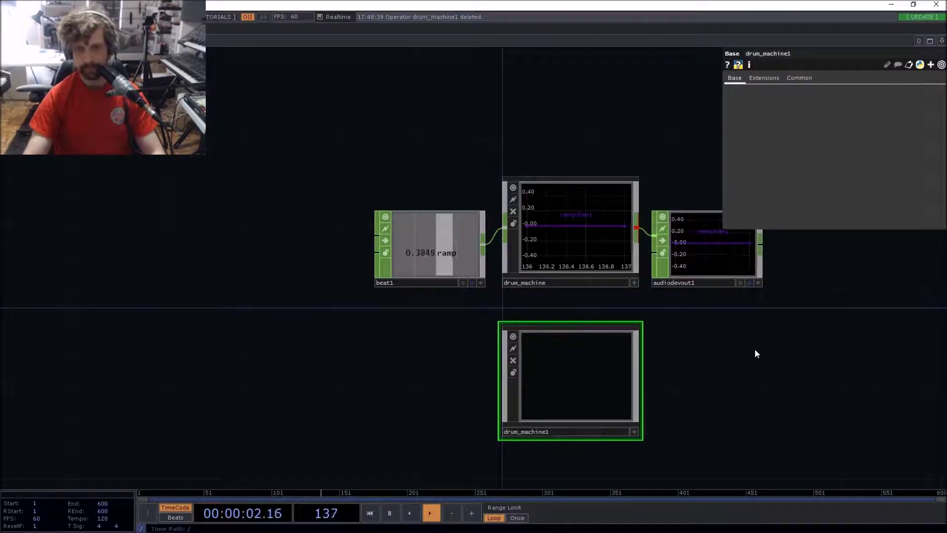
Step: Move the beat1 node farther left of drum_machine to leave room for wiring
left_click_drag(685, 308, 640, 376)
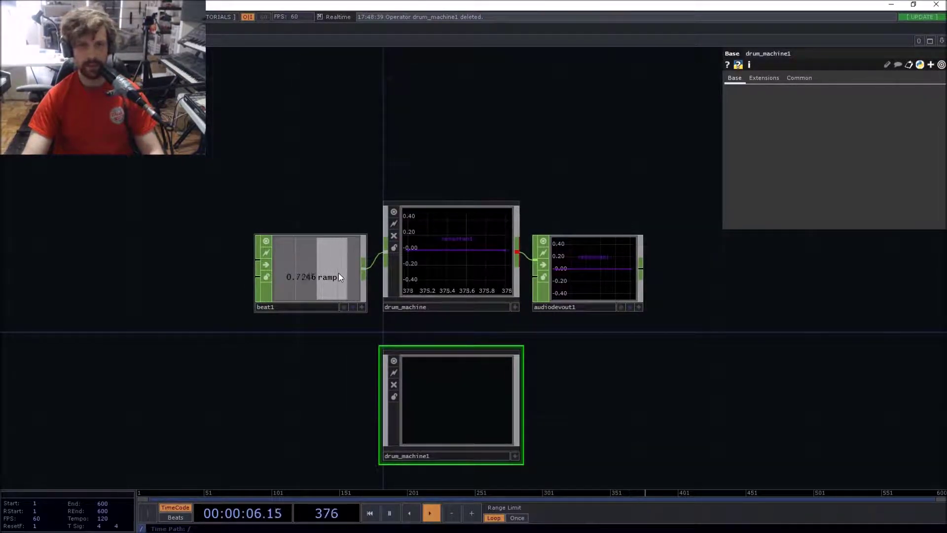
left_click_drag(345, 272, 321, 262)
left_click(320, 262)
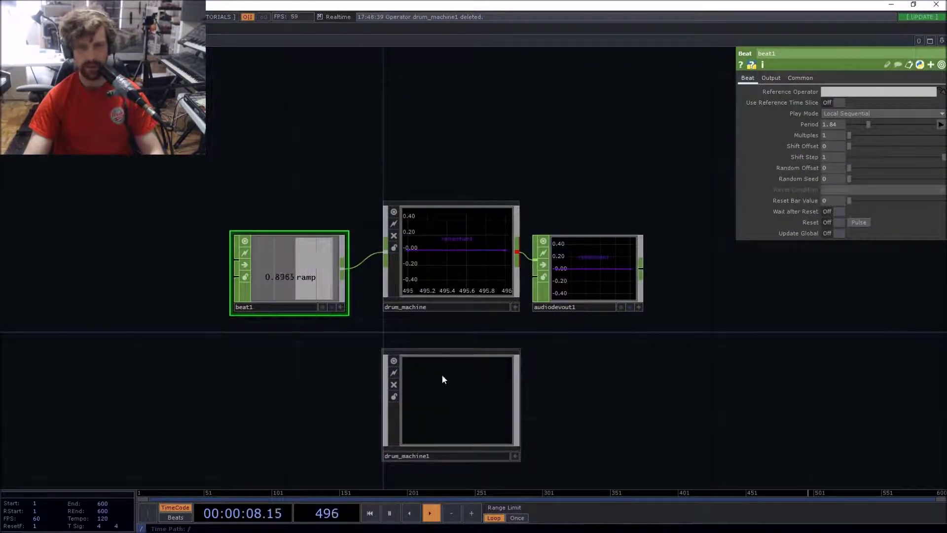
left_click_drag(359, 394, 364, 393)
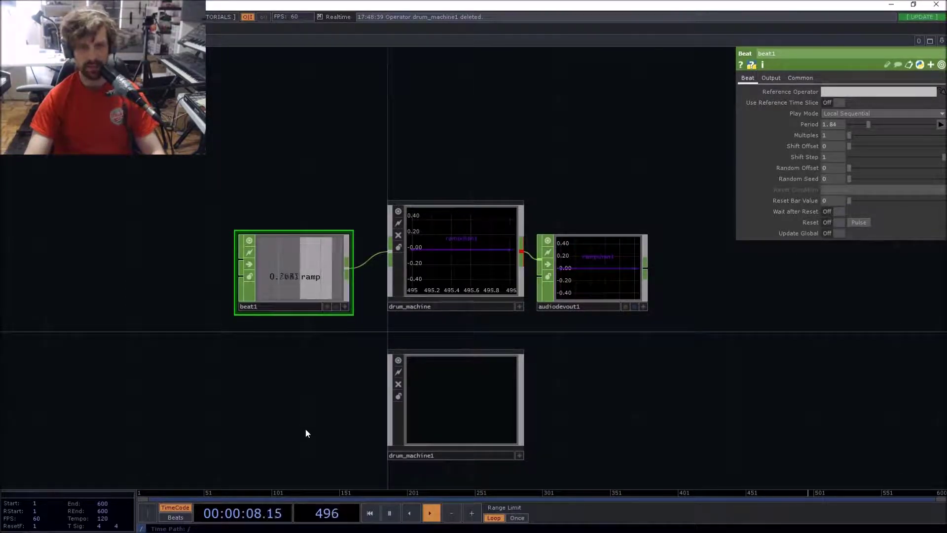
mouse_move(313, 397)
left_mouse_down()
mouse_move(344, 376)
mouse_move(355, 345)
mouse_move(306, 385)
left_mouse_up()
scroll(345, 374, "down", 2)
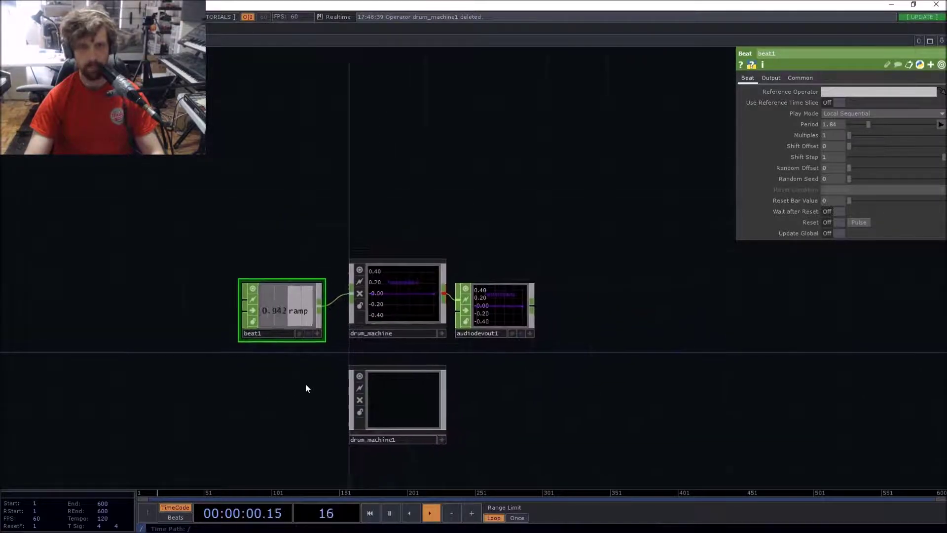
scroll(305, 383, "up", 6)
left_click_drag(321, 306, 299, 318)
scroll(286, 291, "down", 2)
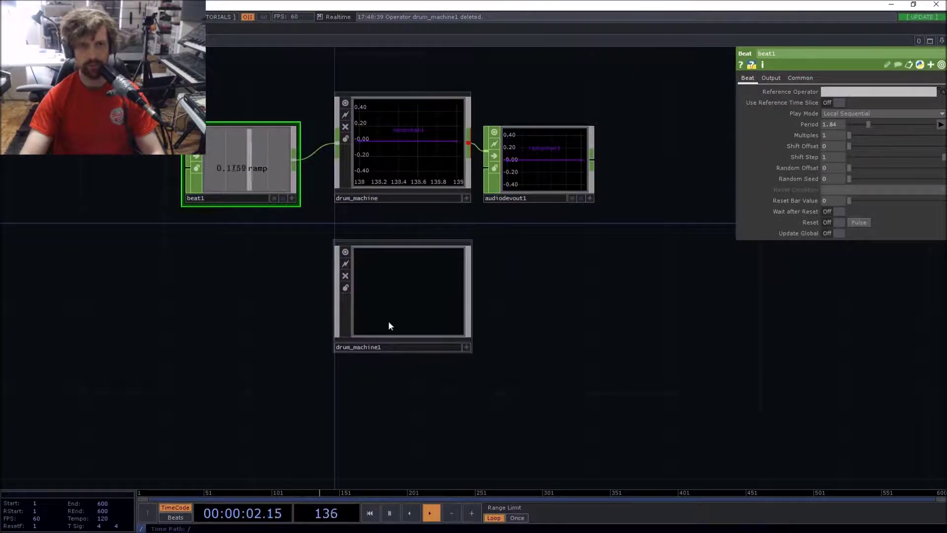
Step: Enter drum_machine1, add an In CHOP to its empty network and reposition it slightly higher
scroll(389, 324, "up", 4)
scroll(394, 322, "up", 3)
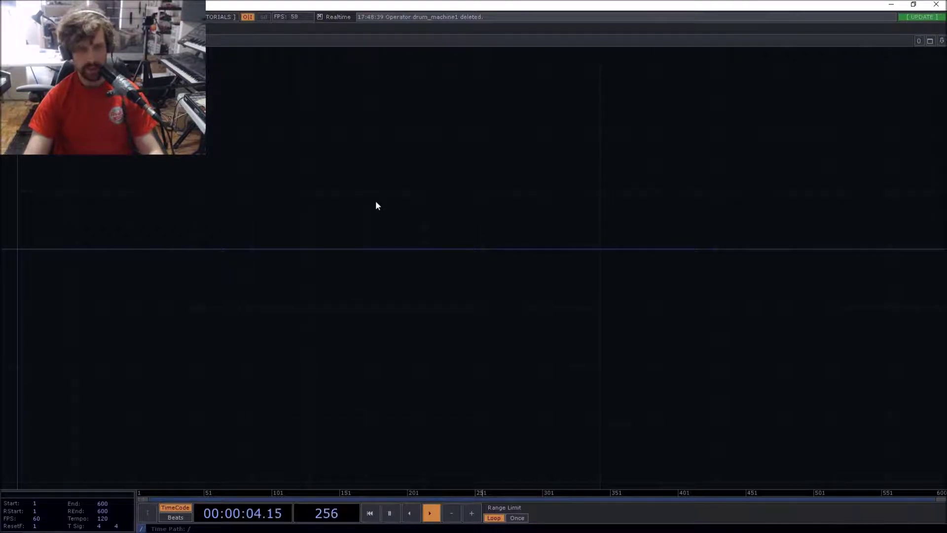
key("Tab")
type("in")
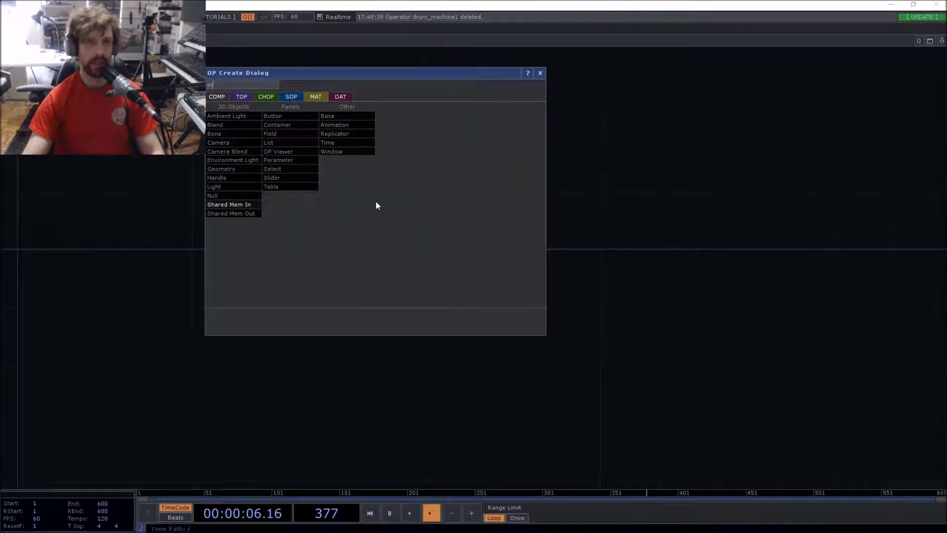
left_click(264, 97)
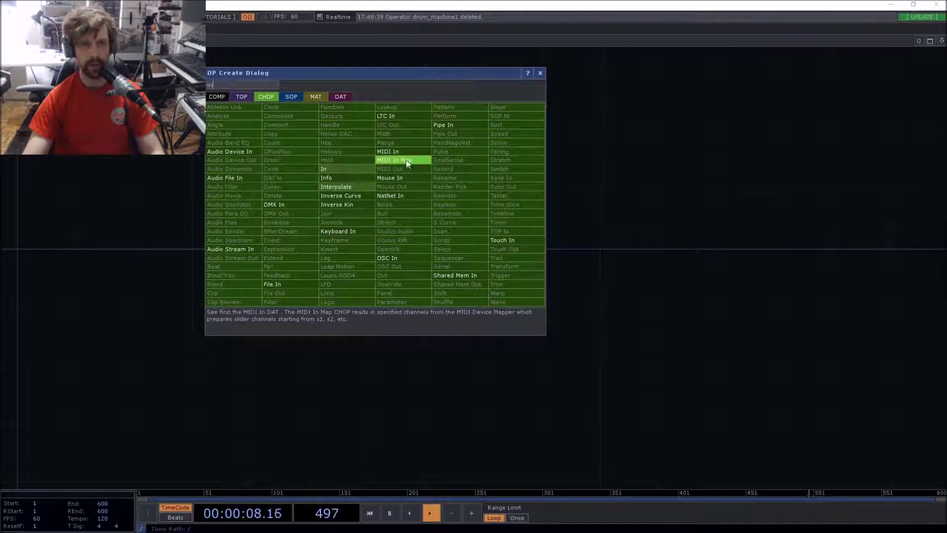
left_click(330, 171)
left_click(424, 279)
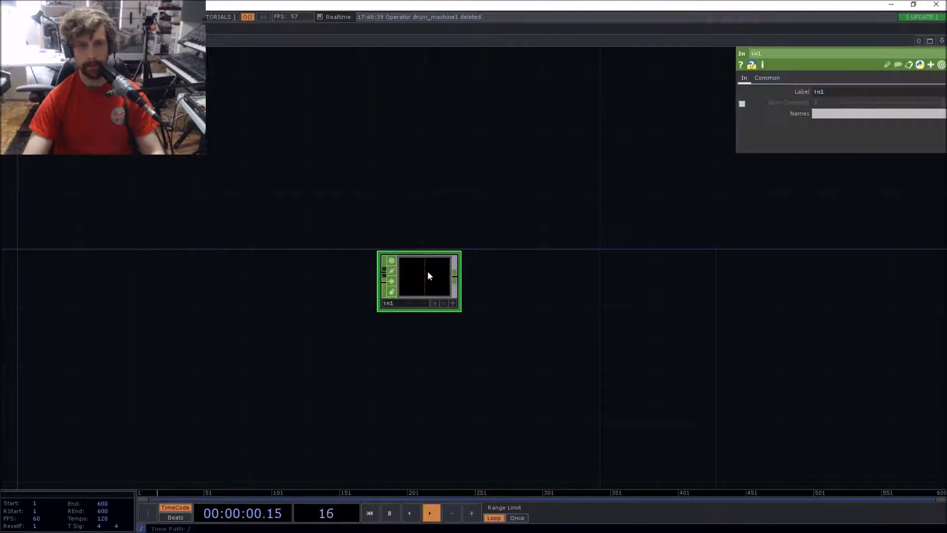
left_click_drag(427, 271, 439, 231)
left_click_drag(406, 339, 344, 346)
Step: Return to the parent network and connect beat1's output to the input of drum_machine1
scroll(344, 346, "down", 10)
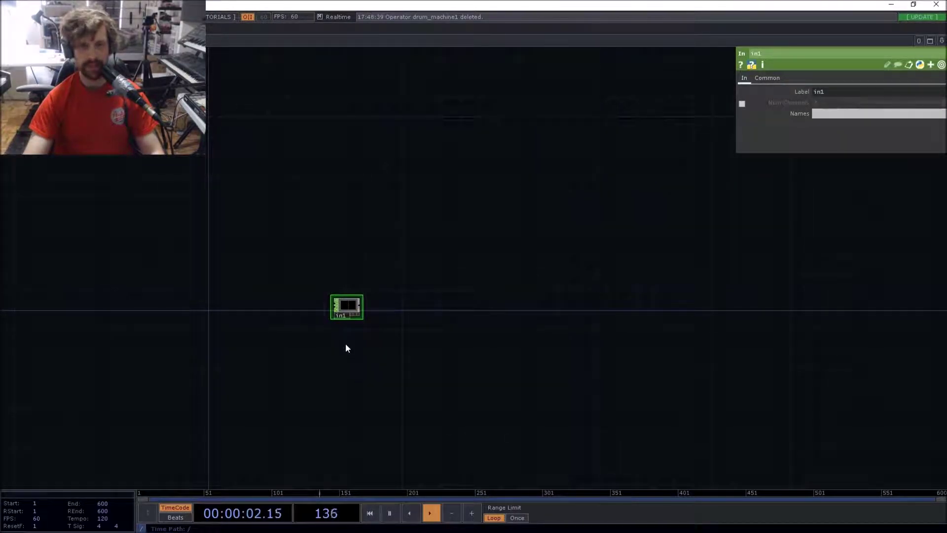
left_click_drag(149, 260, 315, 248)
scroll(318, 247, "down", 4)
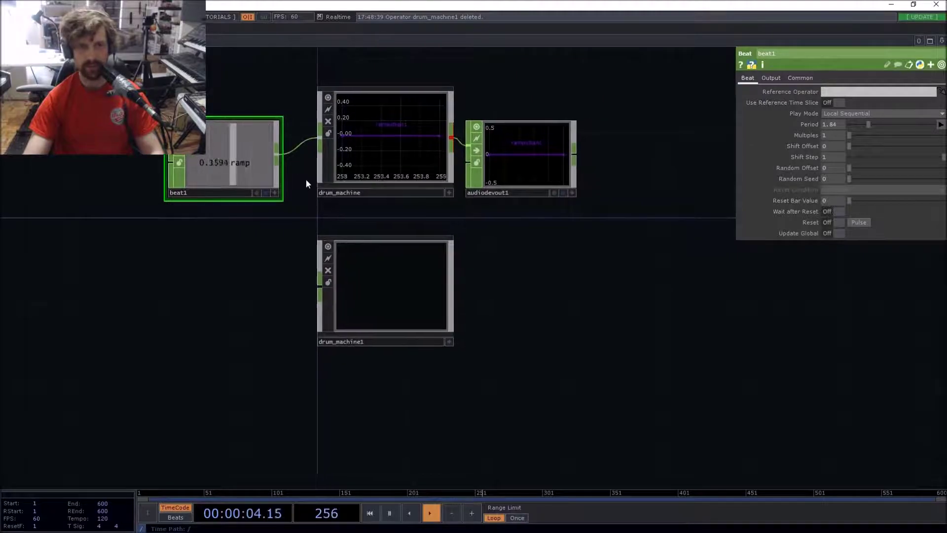
left_click_drag(276, 154, 332, 258)
Step: Examine the beat signal arriving at the in1 node inside drum_machine1, comparing it with the parent network
scroll(361, 283, "up", 5)
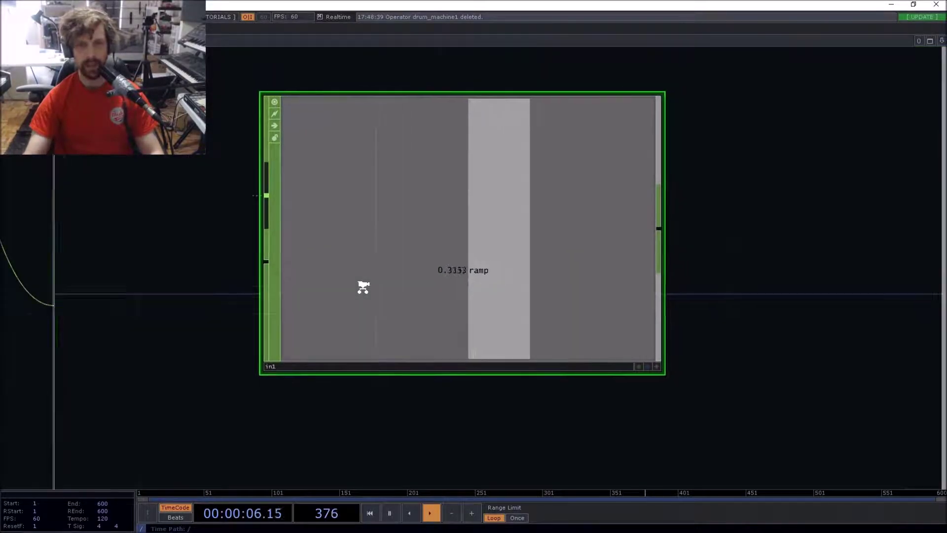
scroll(366, 298, "down", 2)
scroll(370, 304, "down", 6)
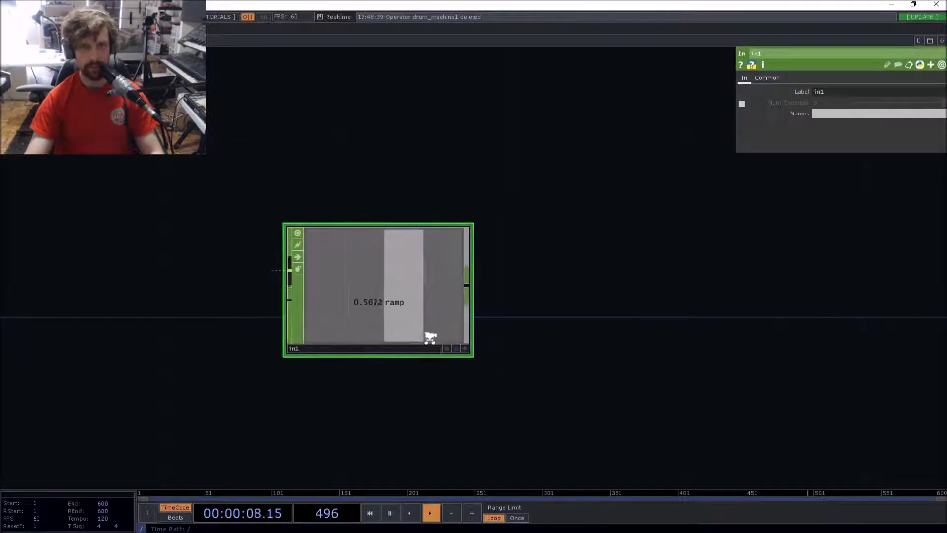
left_click_drag(543, 276, 504, 270)
left_click_drag(444, 292, 481, 292)
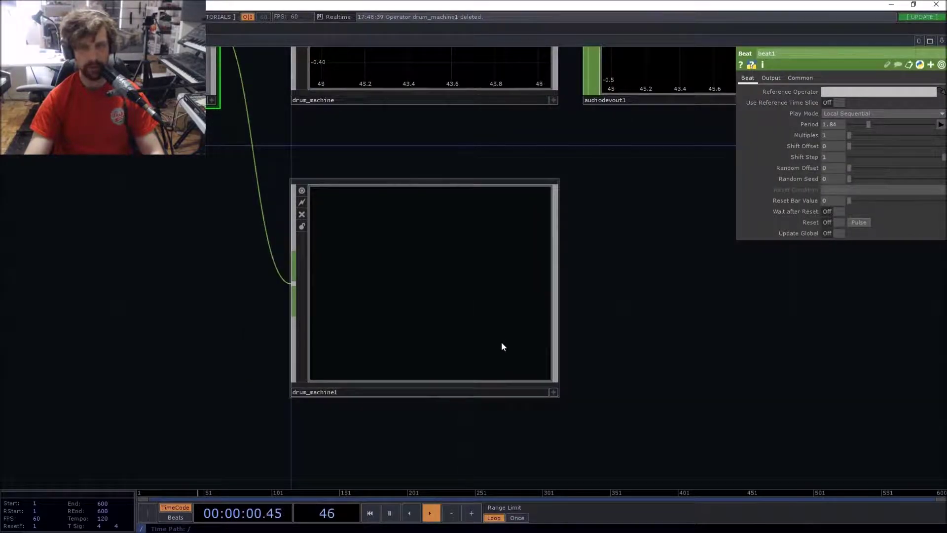
left_click(422, 341)
scroll(483, 328, "up", 6)
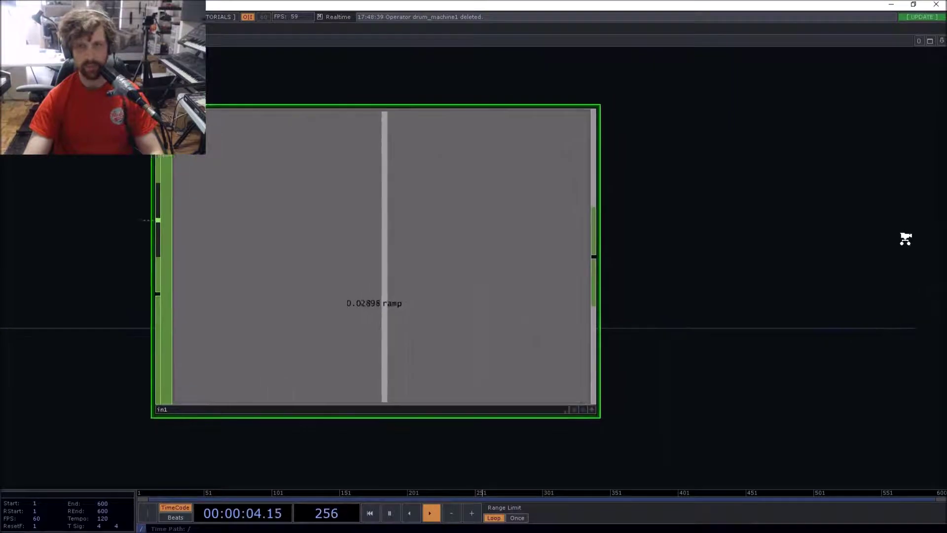
Step: Add an Out CHOP inside drum_machine1, placed well to the right of in1 with space between the two nodes
left_click_drag(804, 234, 316, 233)
scroll(301, 232, "down", 5)
key("Tab")
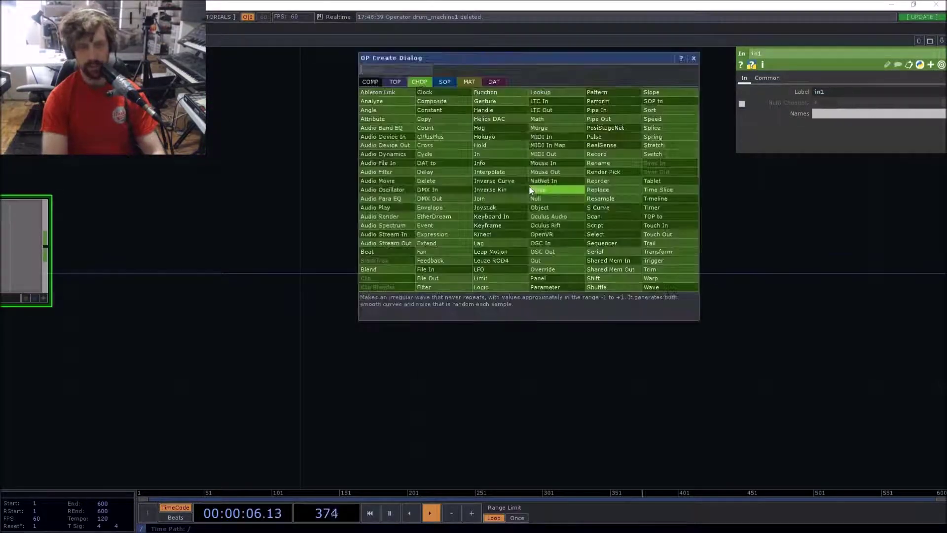
type("out")
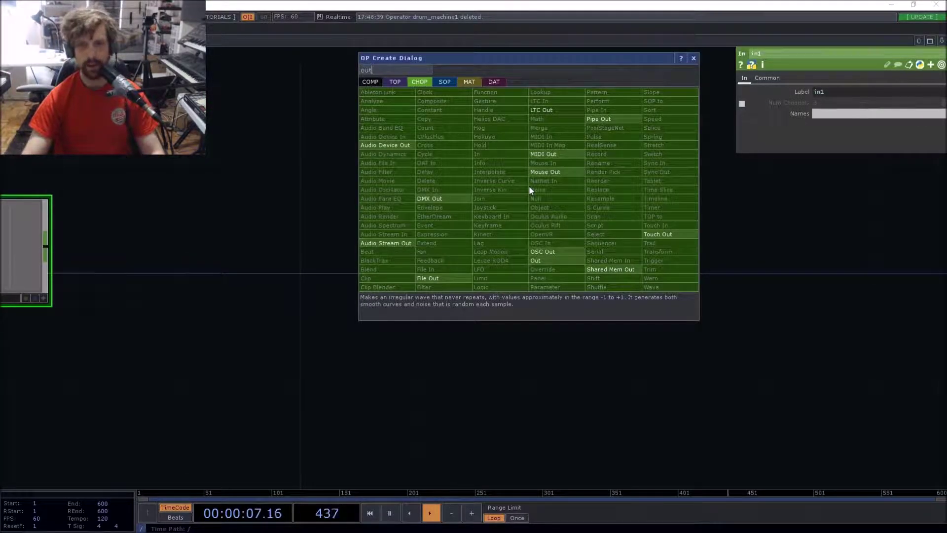
left_click(536, 261)
left_click(683, 263)
left_click_drag(394, 195, 717, 164)
mouse_move(2, 446)
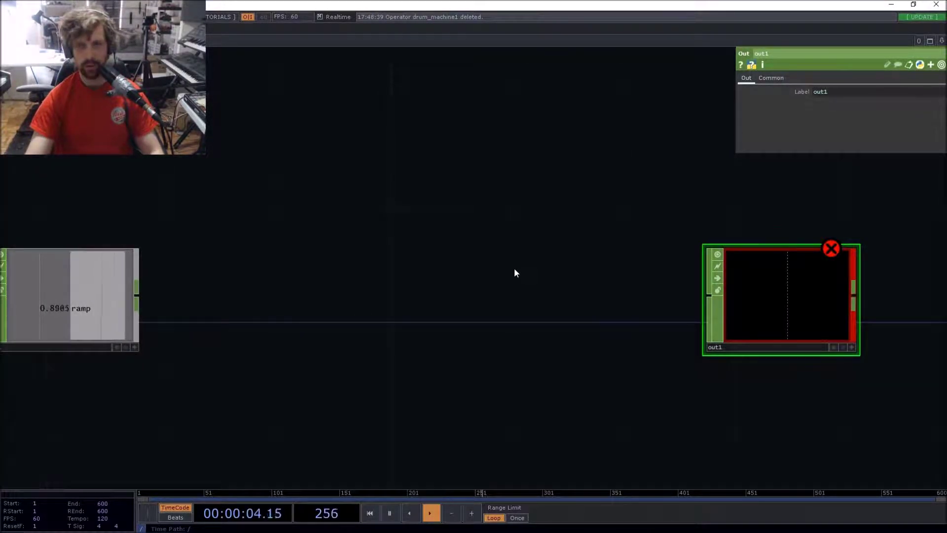
Step: Return to the parent network and open the component customization for drum_machine1
key("u")
scroll(514, 267, "down", 4)
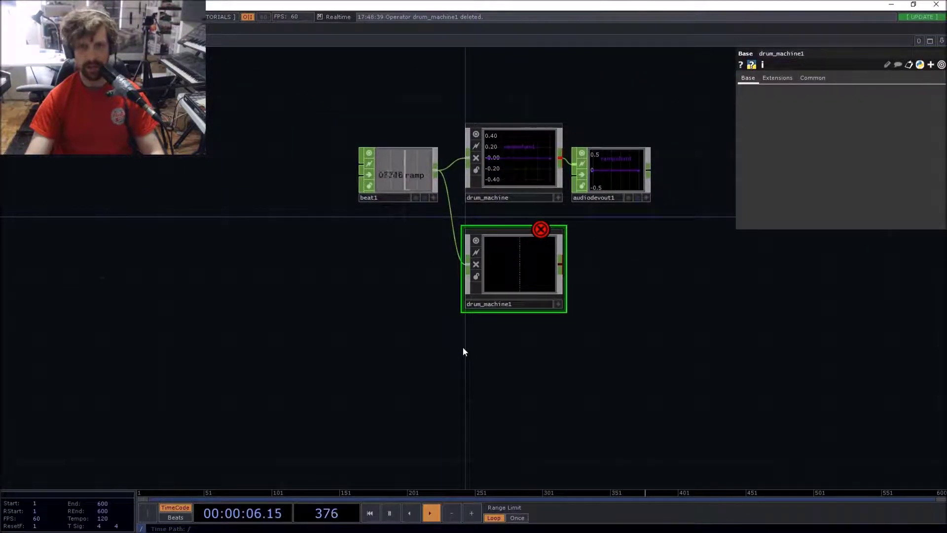
scroll(478, 310, "up", 7)
scroll(483, 305, "down", 4)
scroll(462, 267, "up", 4)
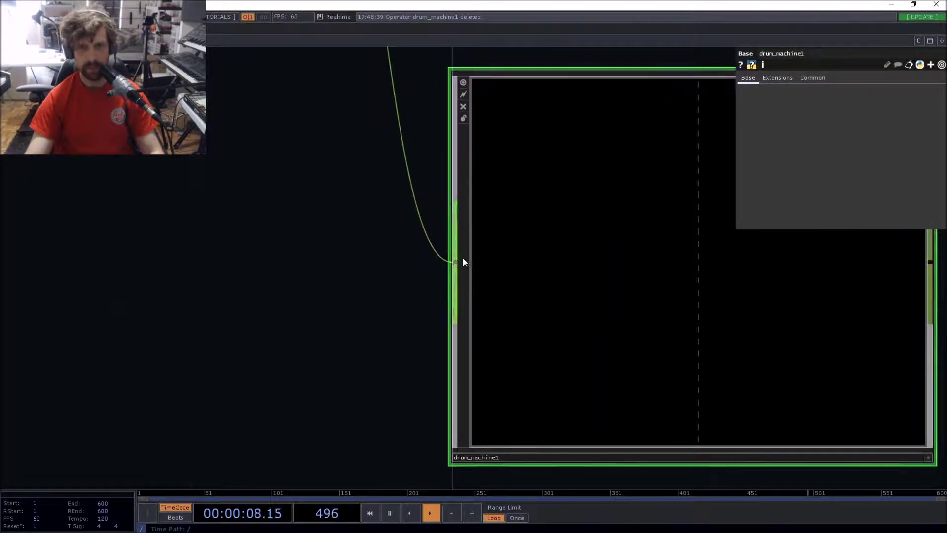
scroll(210, 298, "down", 3)
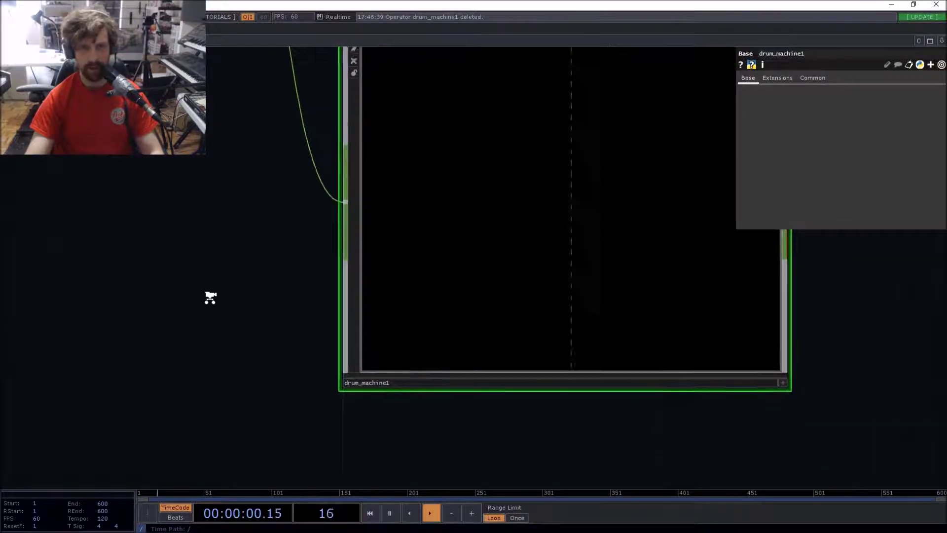
left_click_drag(655, 254, 719, 285)
right_click(446, 372)
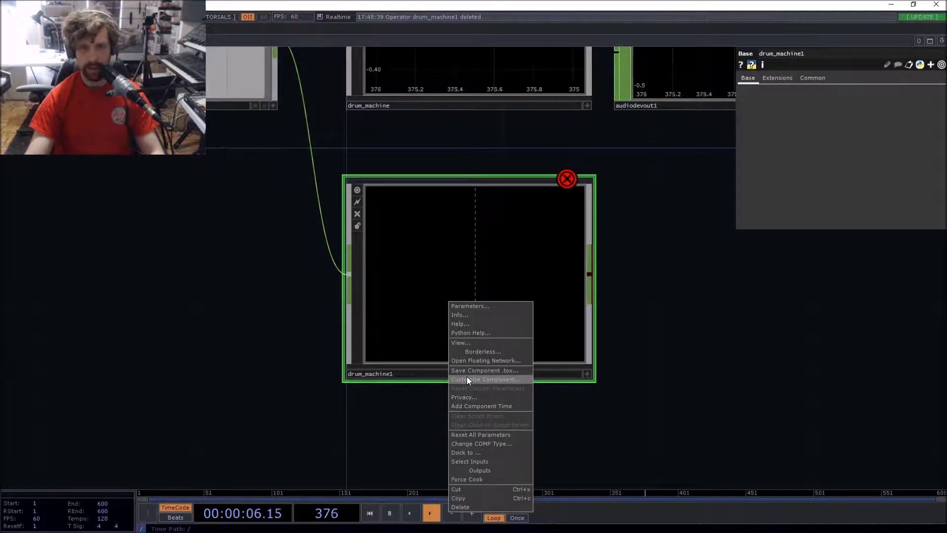
left_click(467, 378)
Step: Move the Component Editor aside and show the finished drum_machine's Kick parameters as a reference
left_click_drag(476, 79, 619, 89)
left_click_drag(437, 146, 375, 301)
left_click(399, 178)
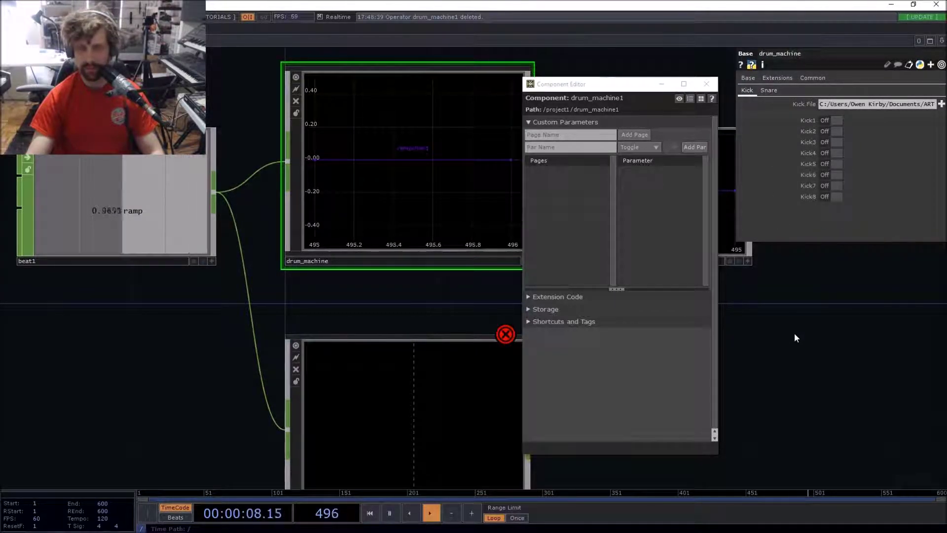
left_click_drag(750, 417, 831, 326)
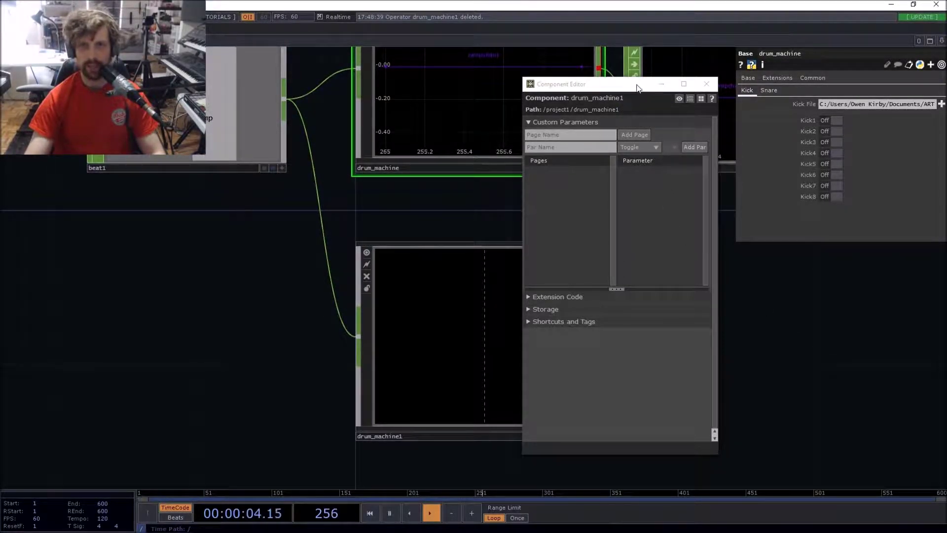
Step: Add a custom parameter page named Kick to drum_machine1
left_click(556, 135)
type("K")
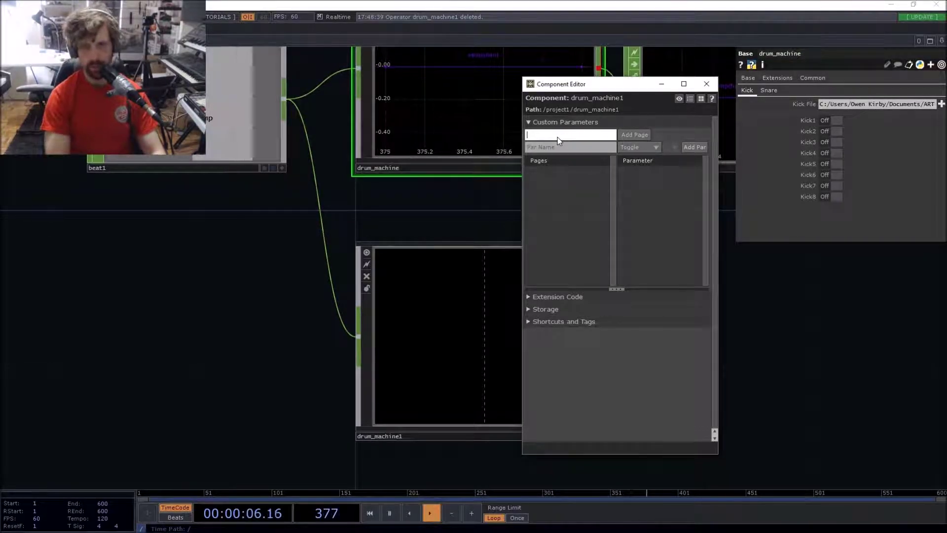
type("ick")
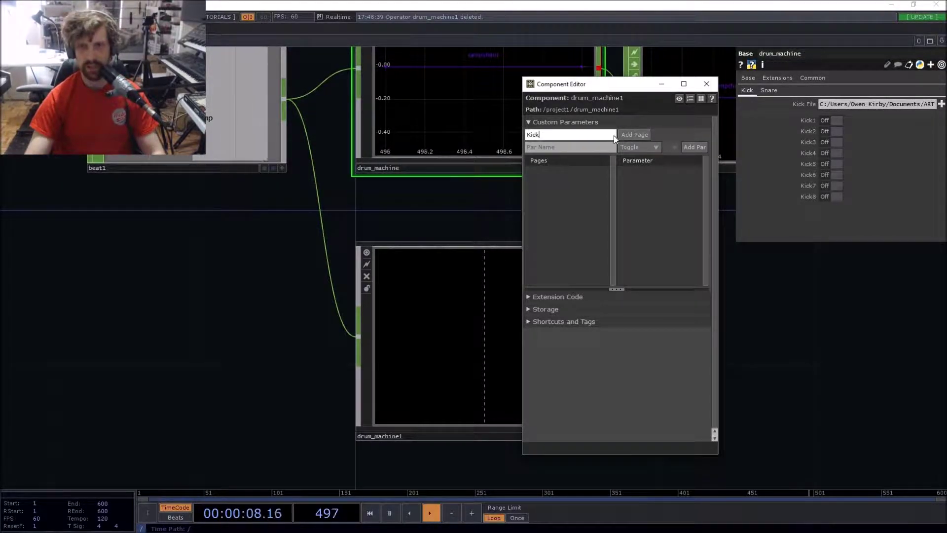
left_click(627, 134)
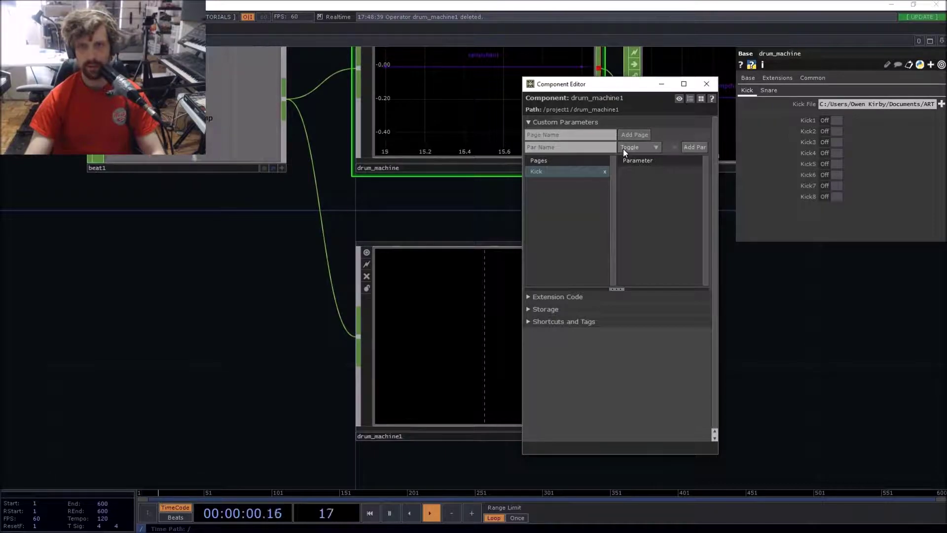
Step: Add a File-type parameter named Kick File to the Kick page
left_click(636, 147)
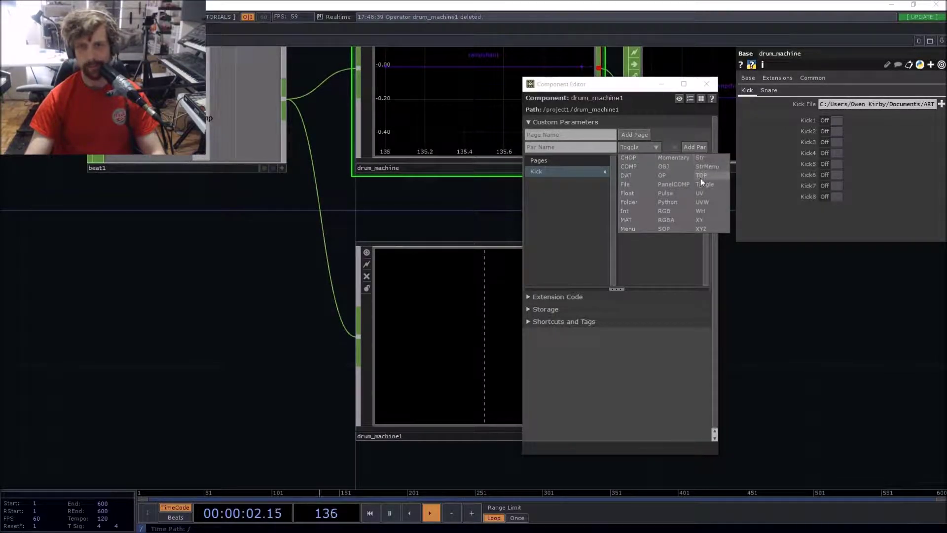
left_click(632, 184)
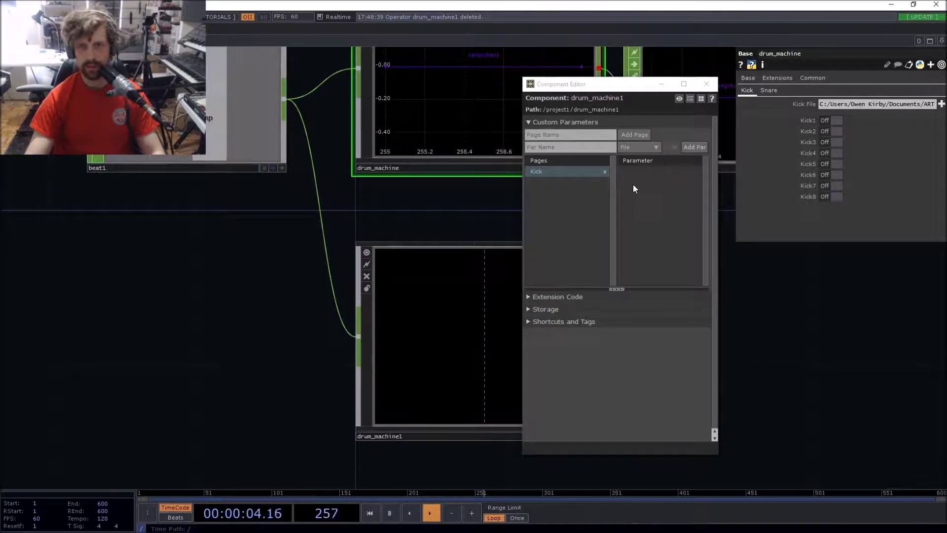
left_click(582, 147)
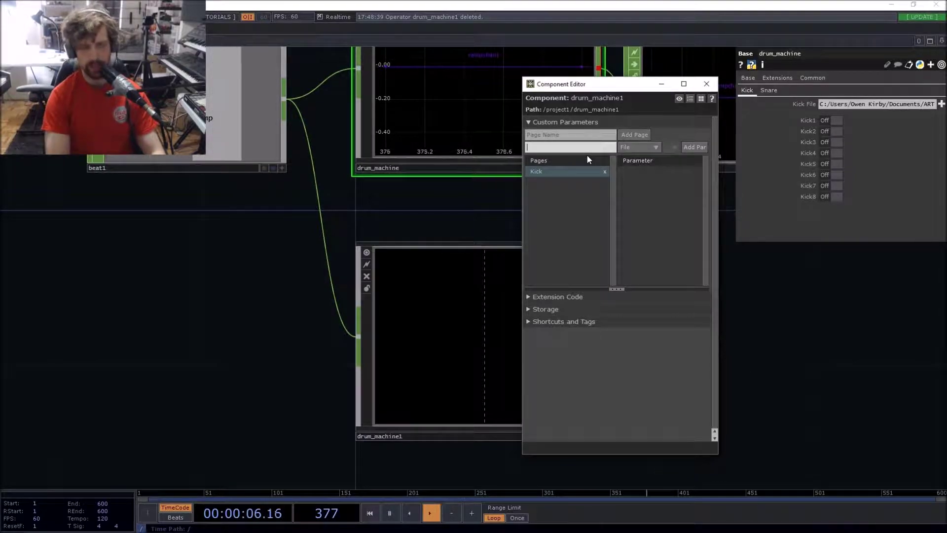
type("Kick File")
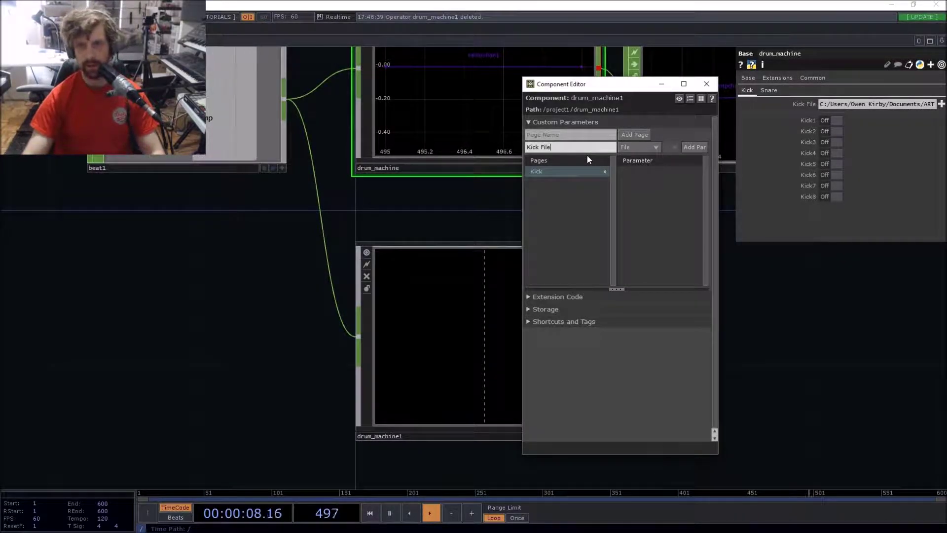
left_click(694, 147)
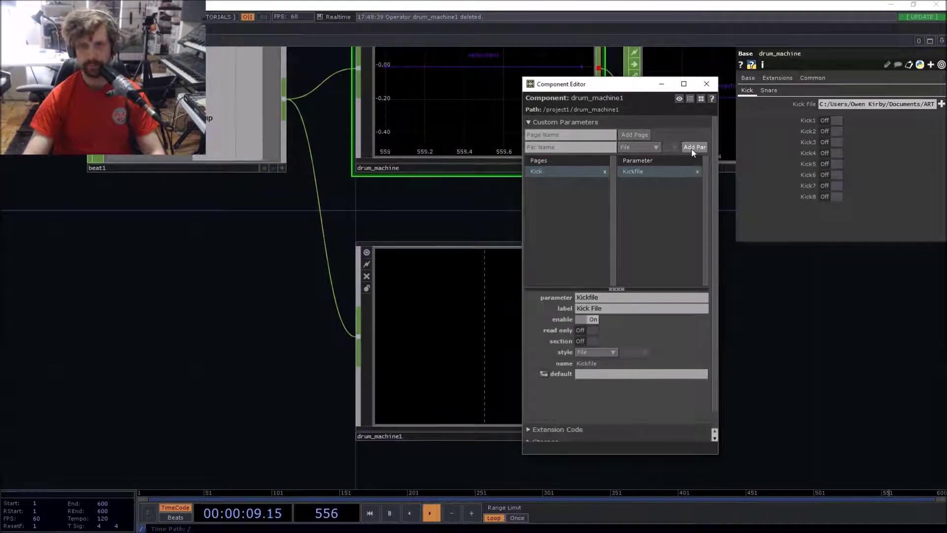
Step: Add a Toggle parameter named Kick to the Kick page and reorder it below Kickfile
left_click(636, 147)
left_click(703, 184)
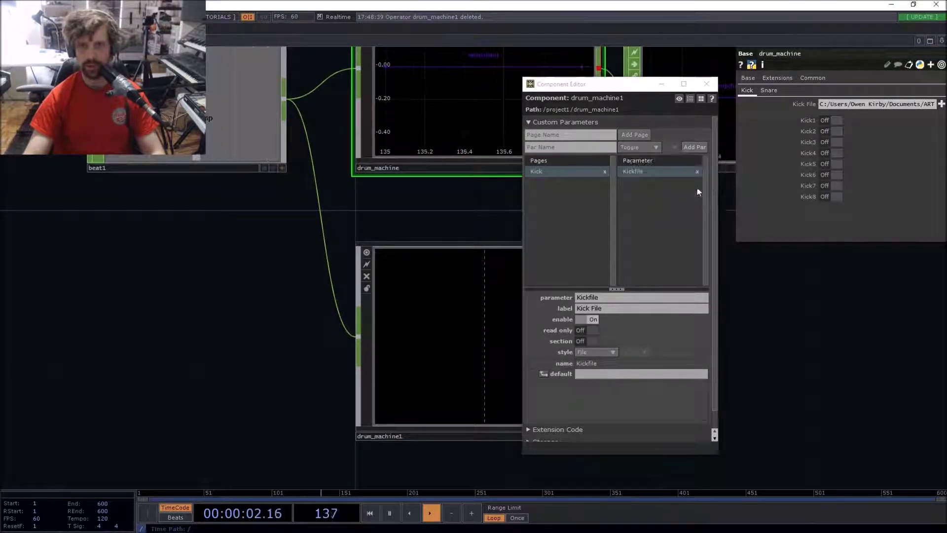
left_click(568, 148)
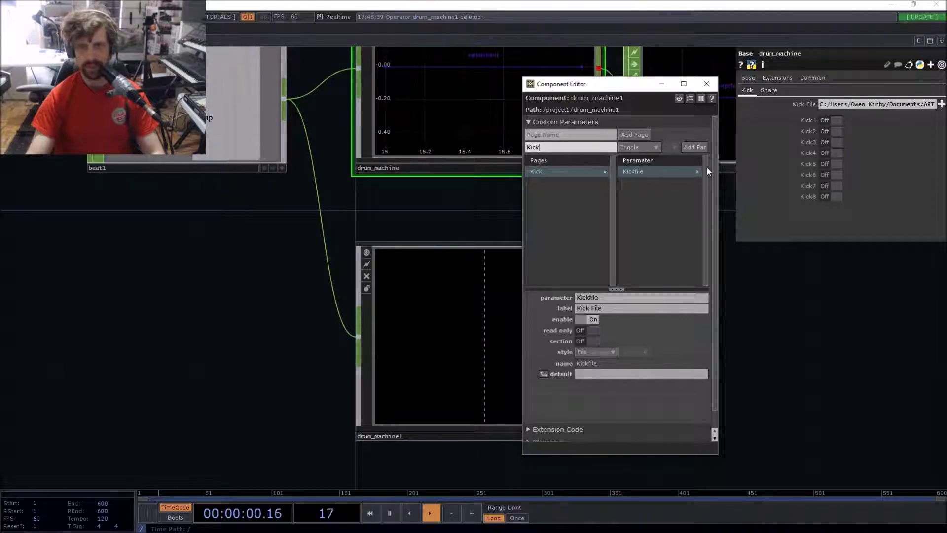
left_click(693, 147)
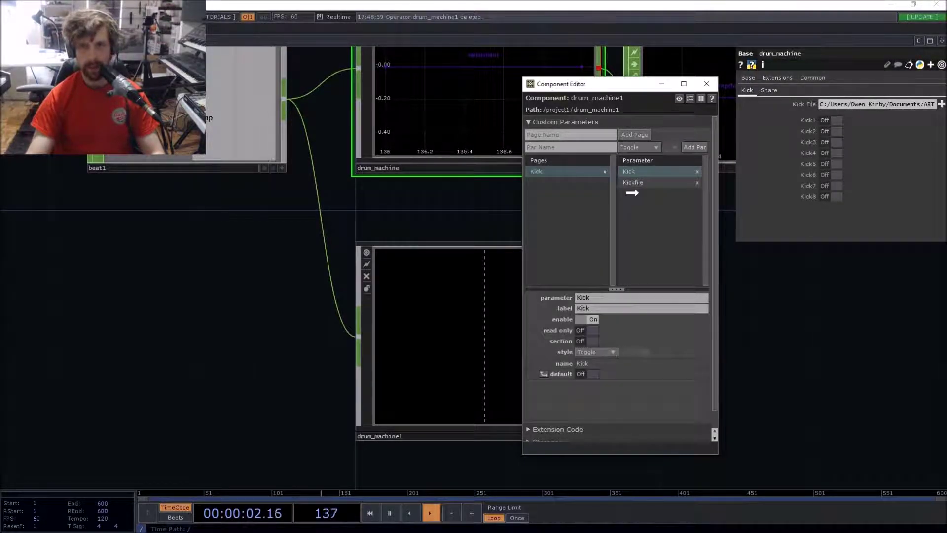
left_click_drag(634, 187, 637, 190)
Step: Copy the Kick toggle and paste it repeatedly to create the toggles Kick2 through Kick8
right_click(636, 186)
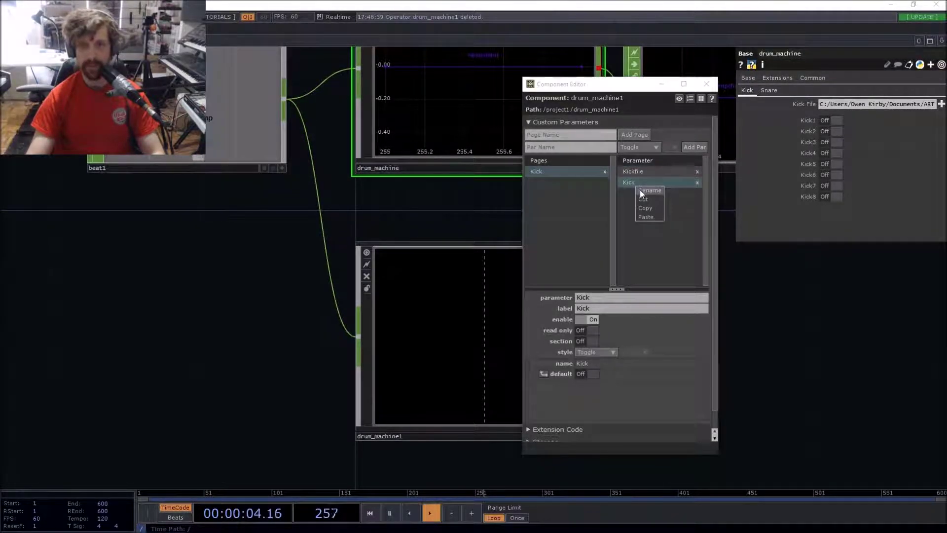
right_click(641, 206)
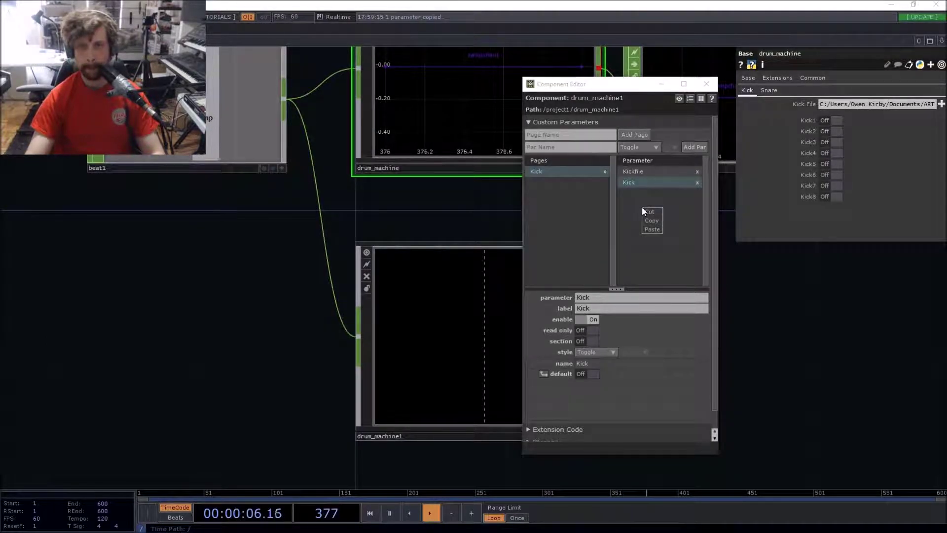
left_click(649, 227)
left_click(649, 250)
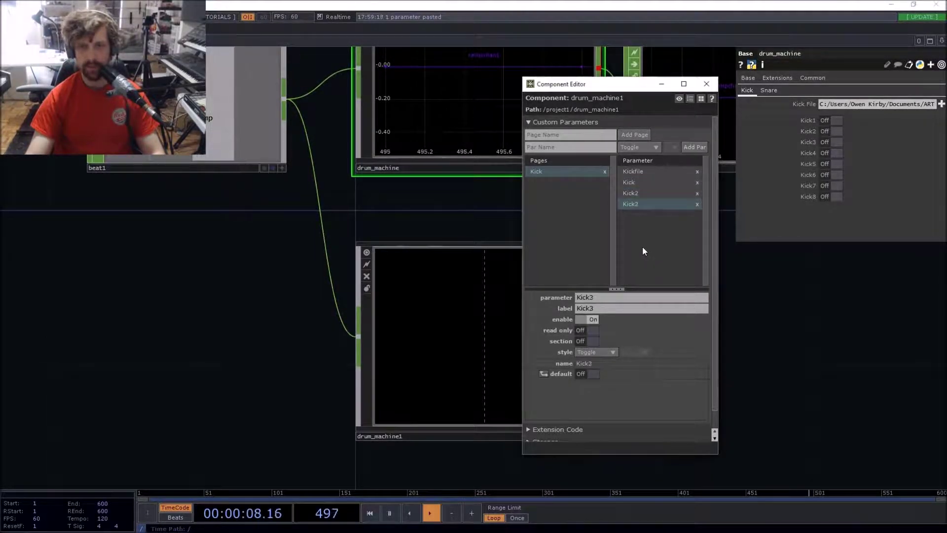
right_click(642, 247)
left_click(649, 265)
left_click(646, 274)
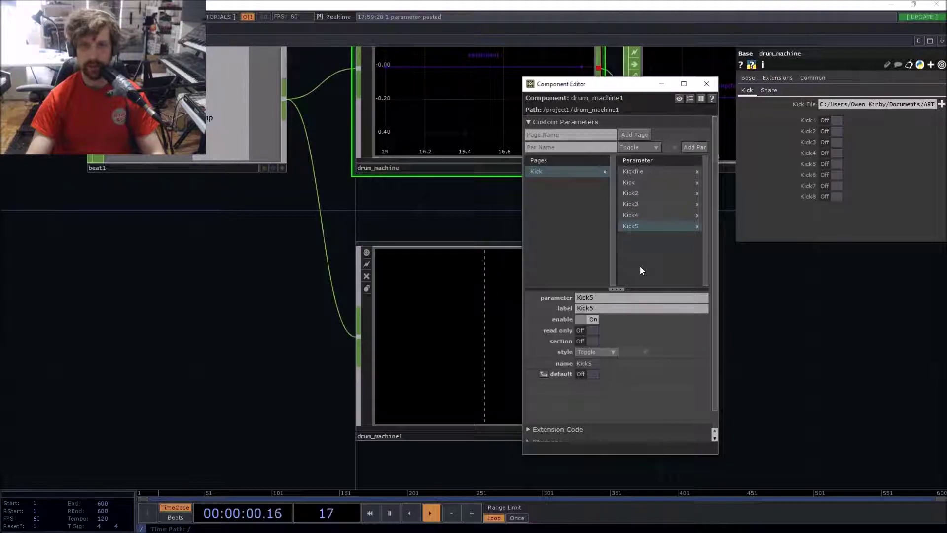
right_click(640, 266)
left_click(647, 289)
right_click(639, 270)
left_click(649, 291)
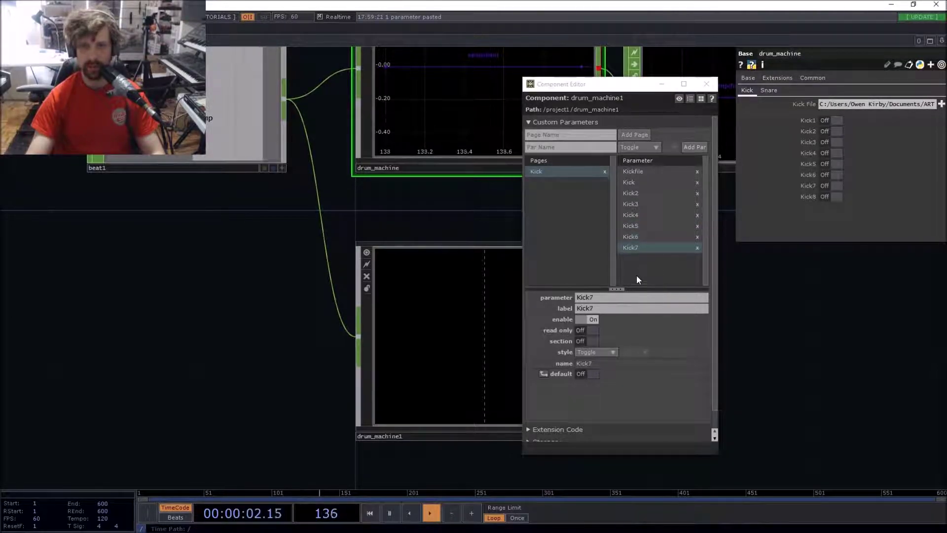
right_click(636, 274)
left_click(645, 296)
right_click(635, 277)
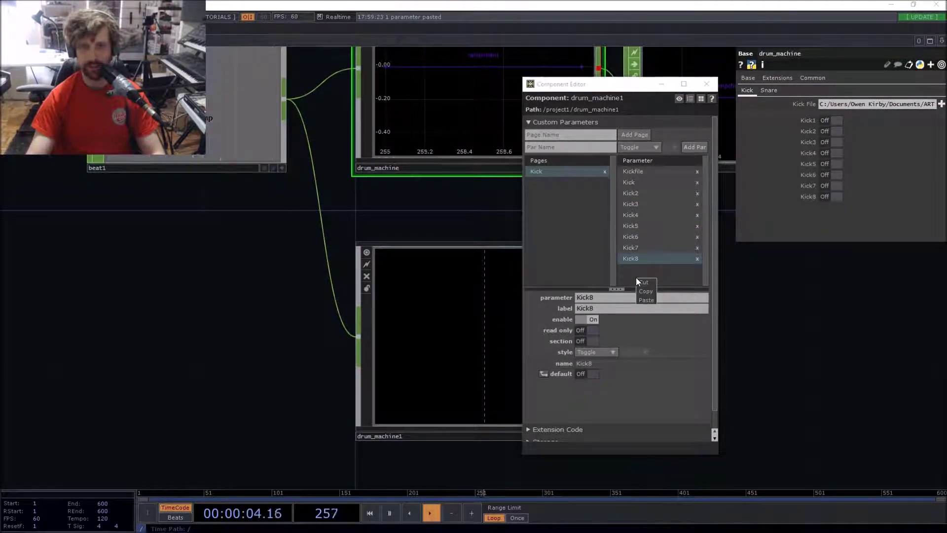
left_click(644, 299)
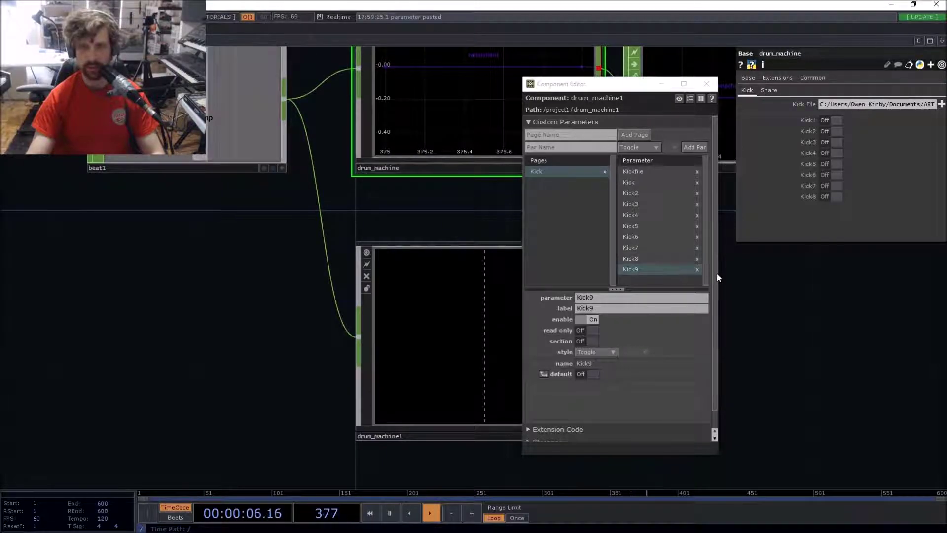
left_click(697, 269)
Step: Change both the parameter name and the label of the first Kick toggle to Kick1
left_click(637, 181)
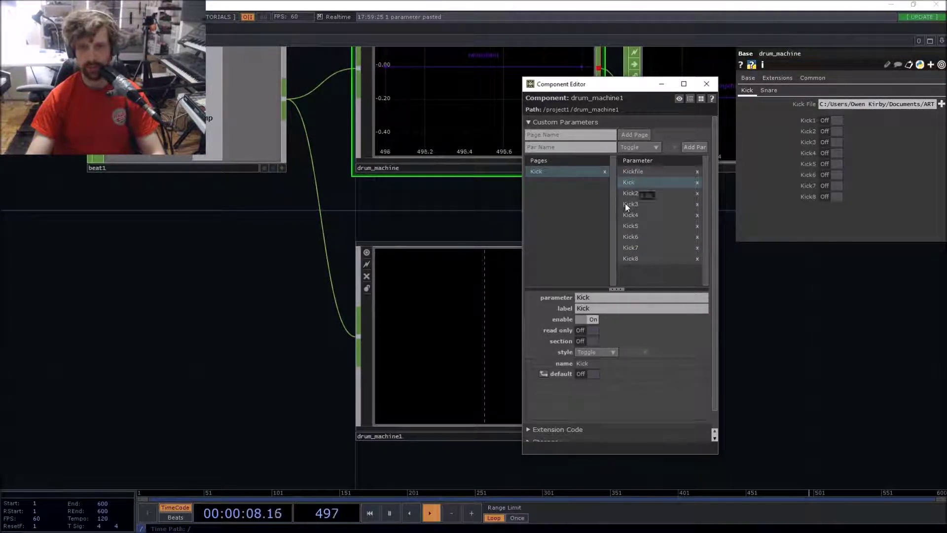
left_click(591, 296)
type("1")
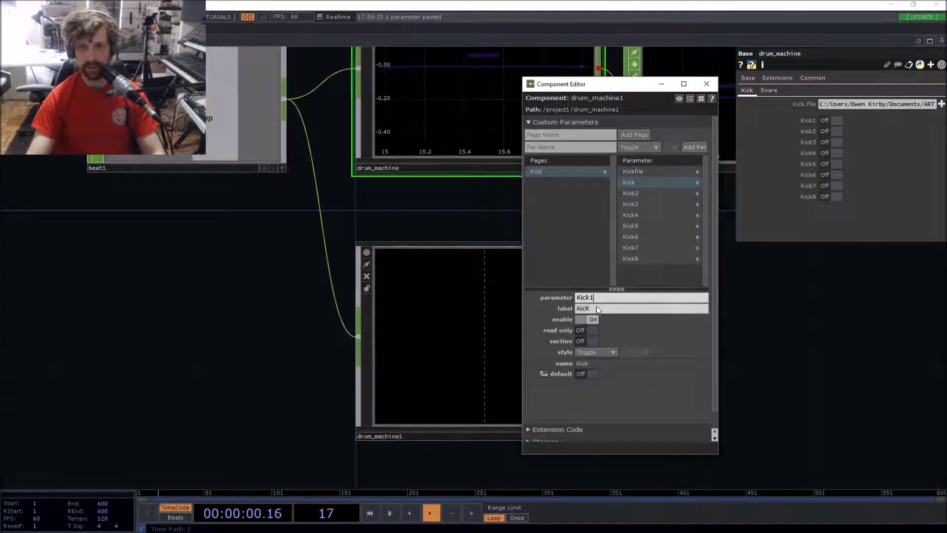
left_click(593, 309)
type("1")
left_click(640, 277)
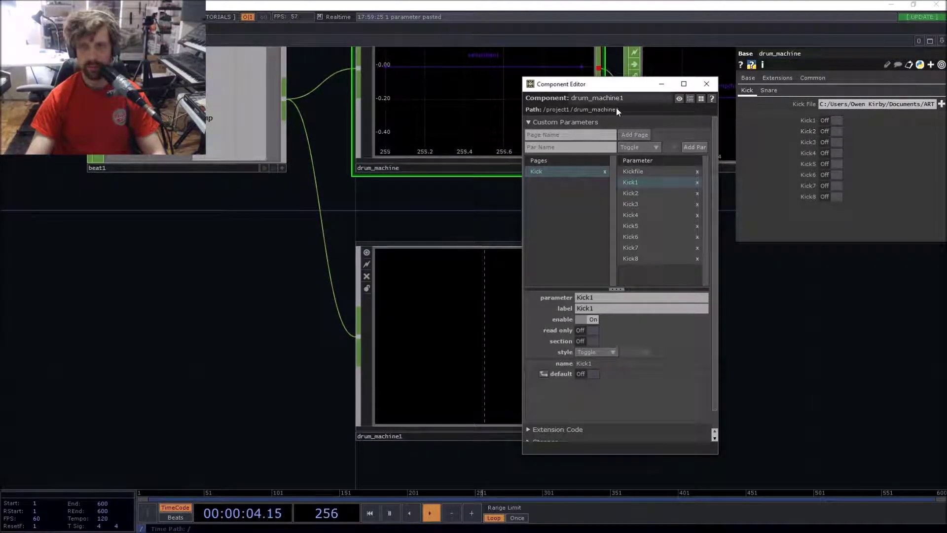
Step: Select drum_machine1, turn on the section option for its Kick1 parameter and close the Component Editor
left_click(439, 287)
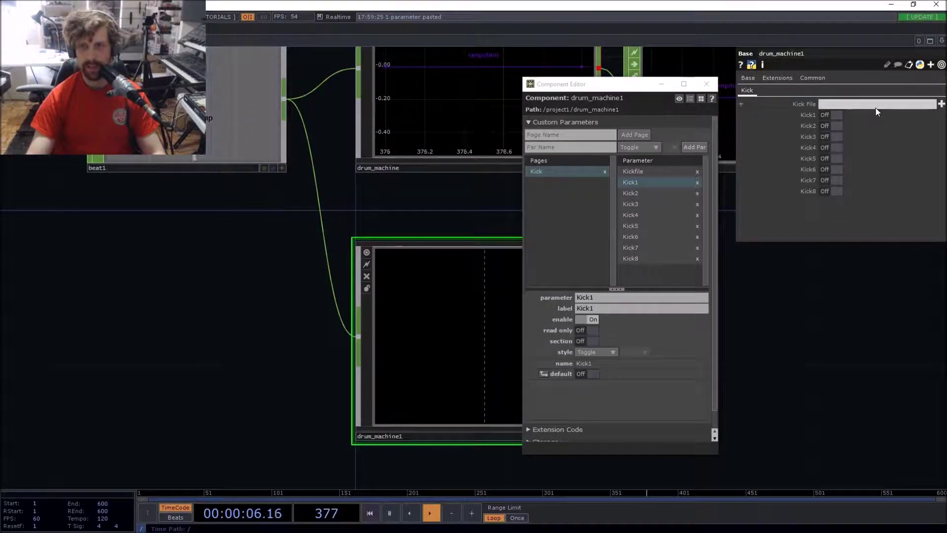
left_click(591, 341)
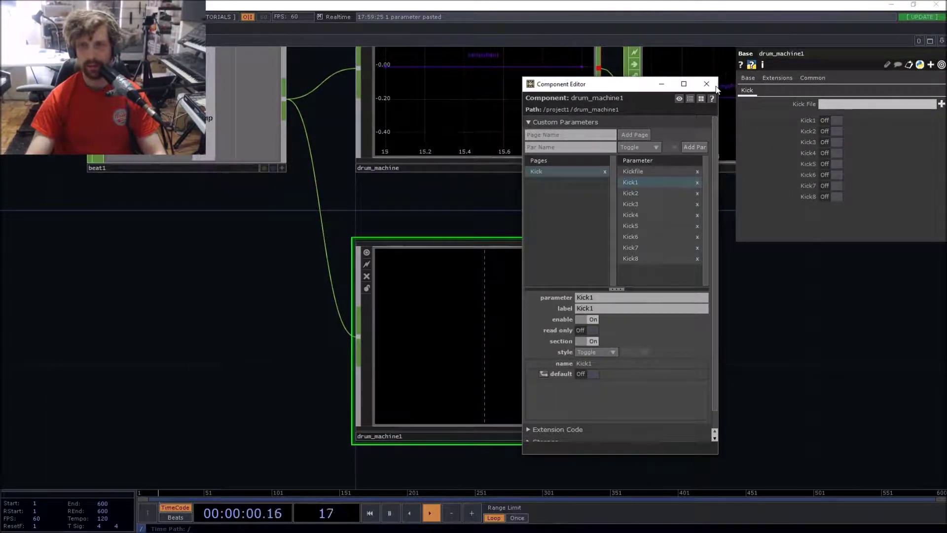
left_click_drag(625, 92, 402, 63)
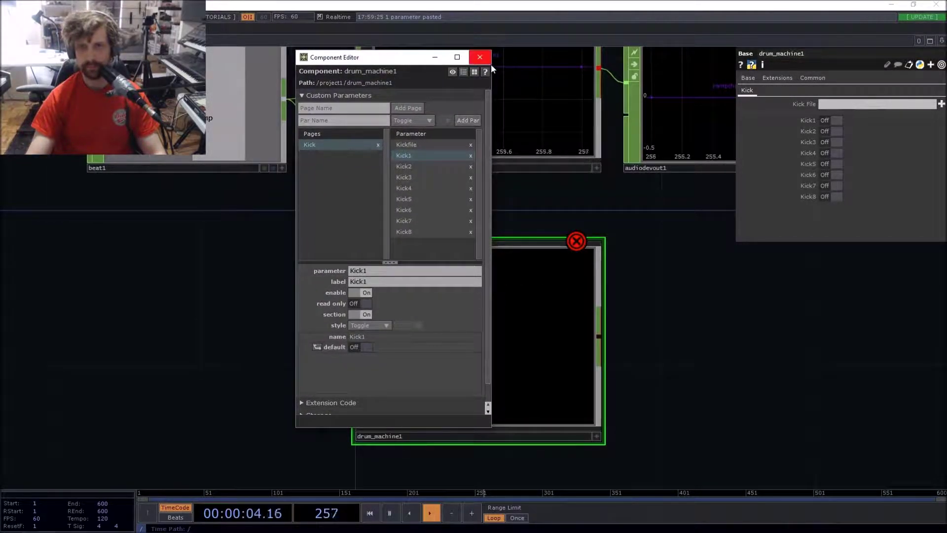
left_click(480, 58)
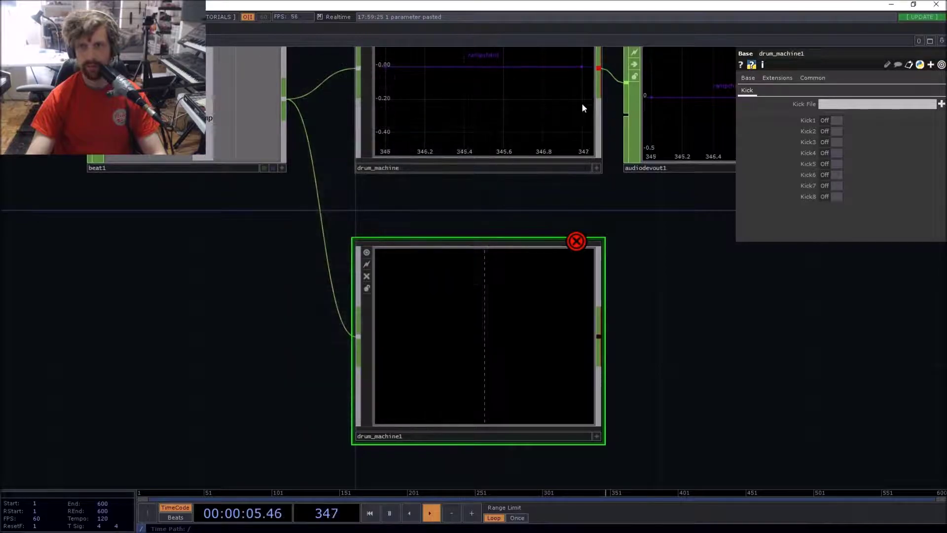
Step: Add a Snare page to drum_machine1's custom parameters and give it a File parameter named Snare file
right_click(507, 296)
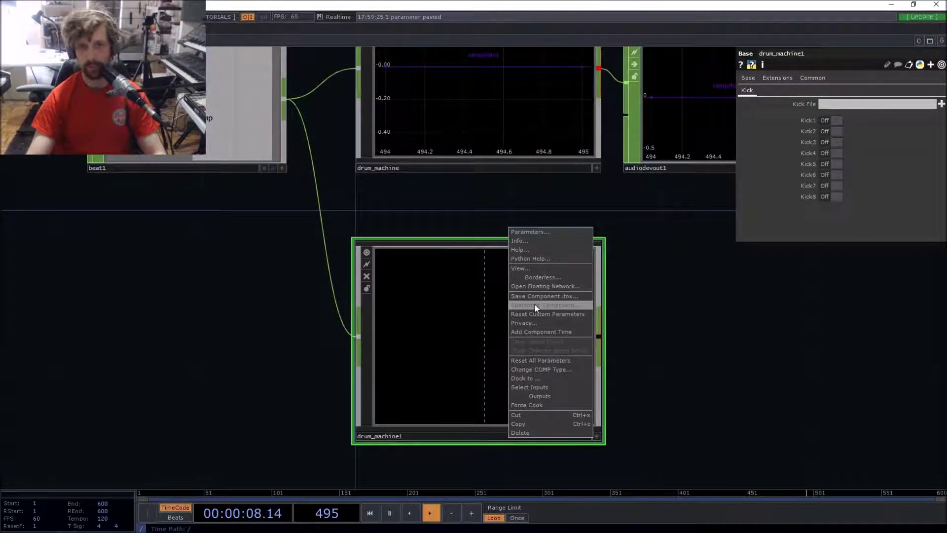
left_click(534, 304)
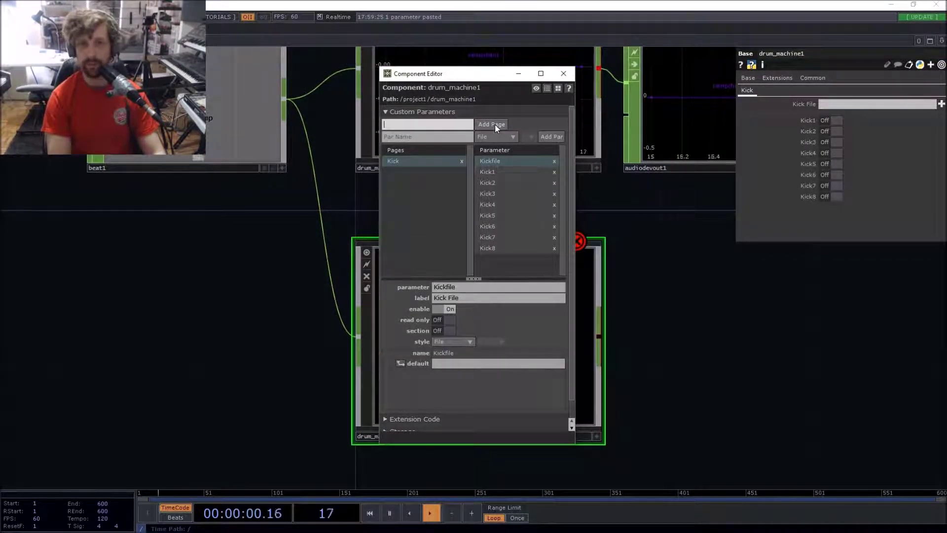
type("Snare")
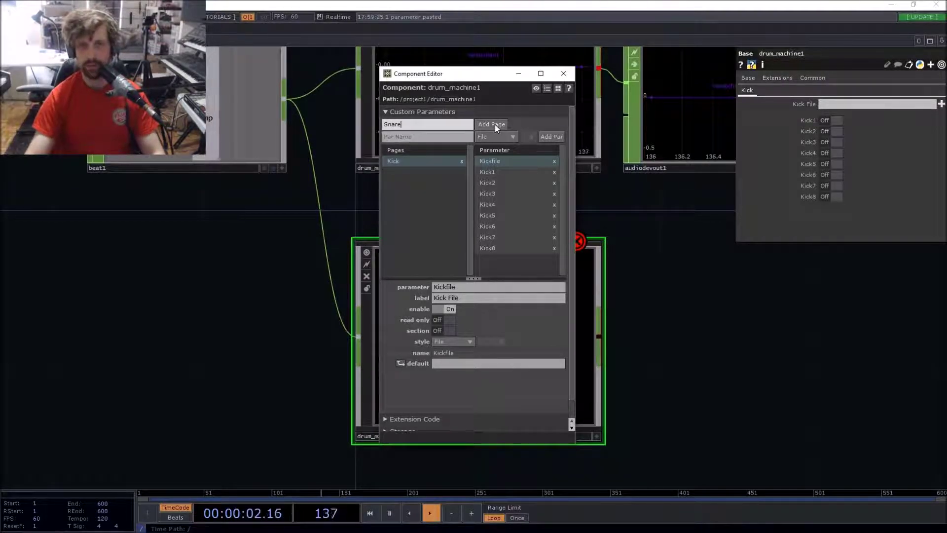
left_click(495, 124)
left_click(434, 136)
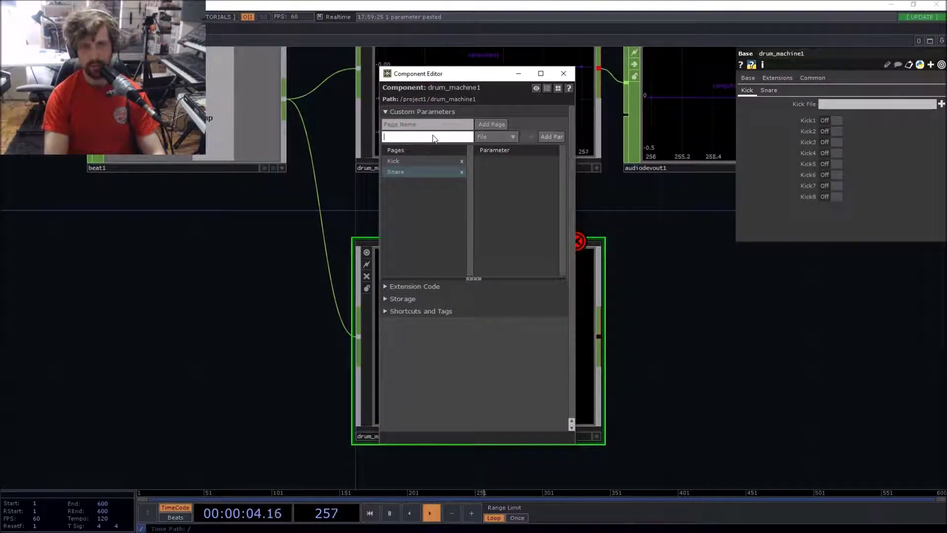
type("Snare f")
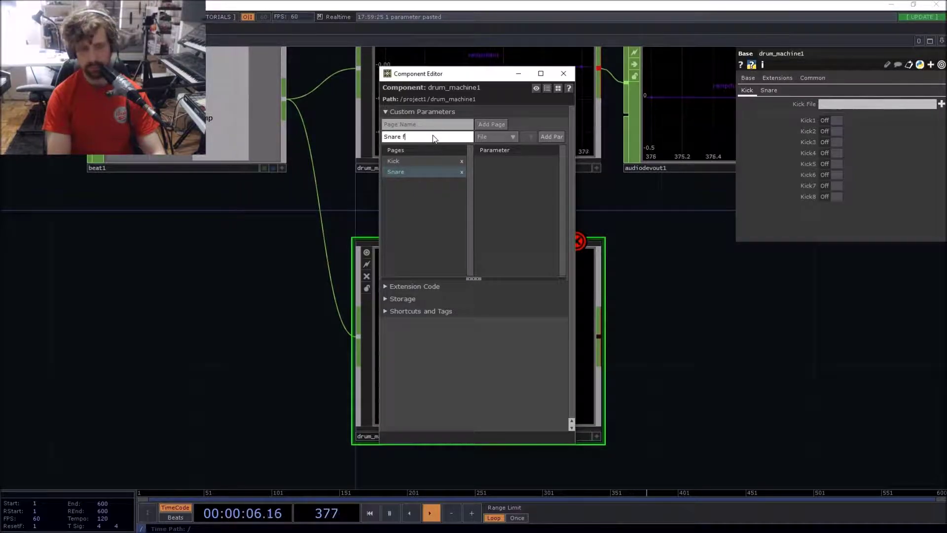
type("ile")
left_click(552, 136)
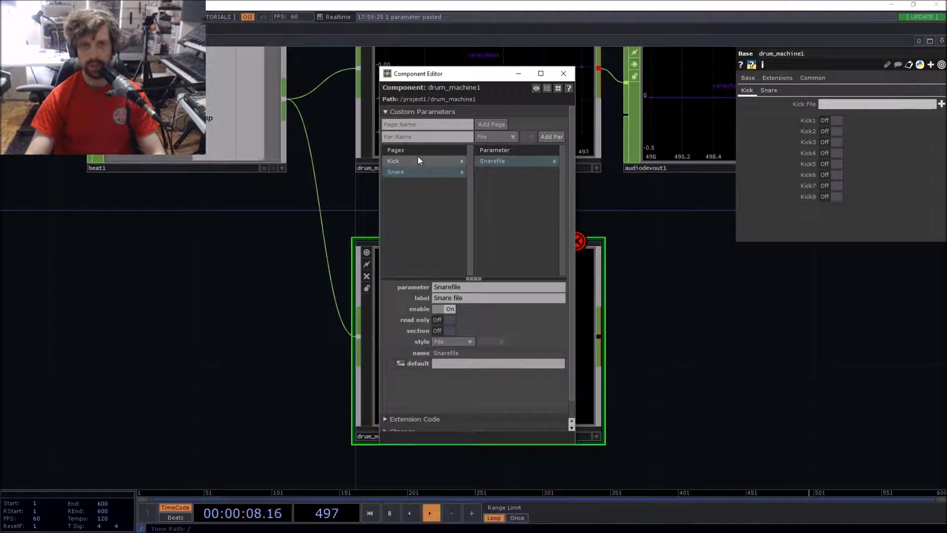
Step: Add a Toggle parameter named Snare to the Snare page and reorder it below Snarefile
left_click(494, 137)
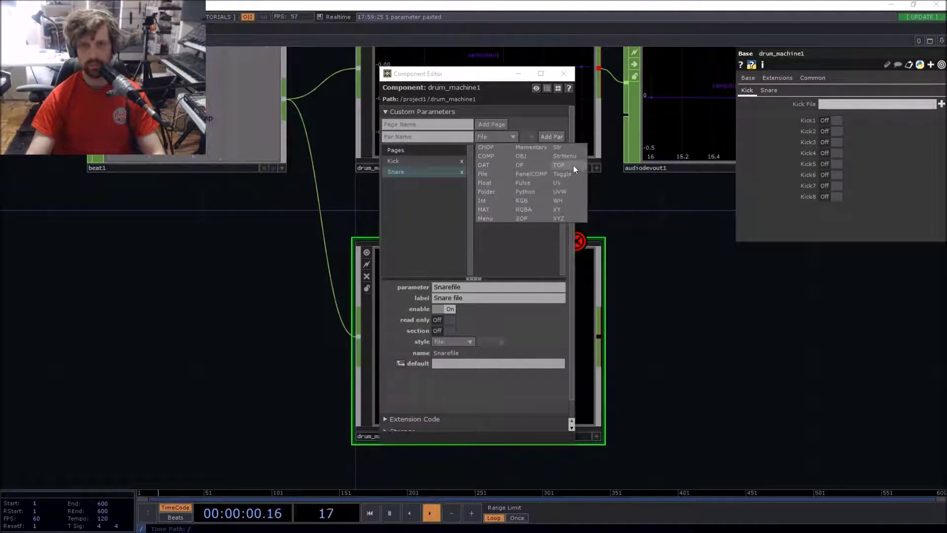
left_click(565, 174)
left_click(442, 136)
type("Snare")
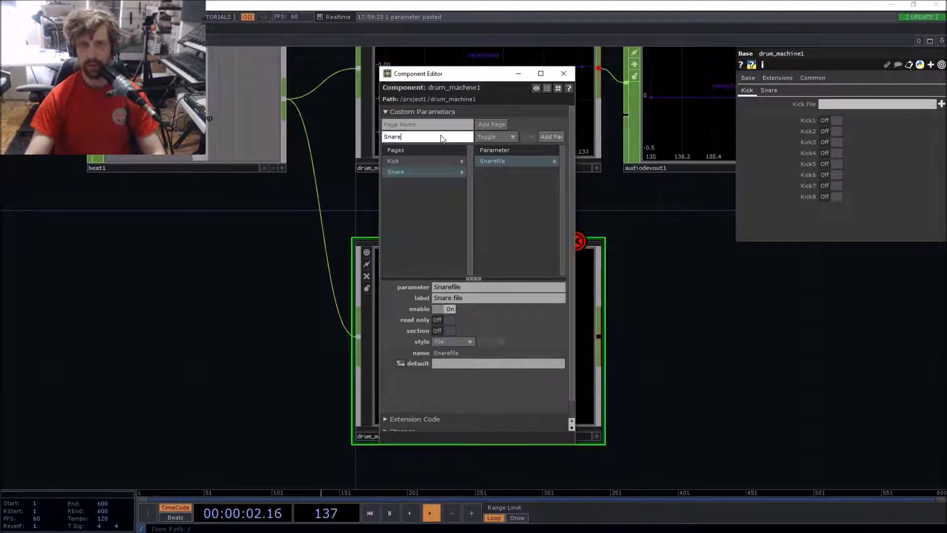
left_click(552, 138)
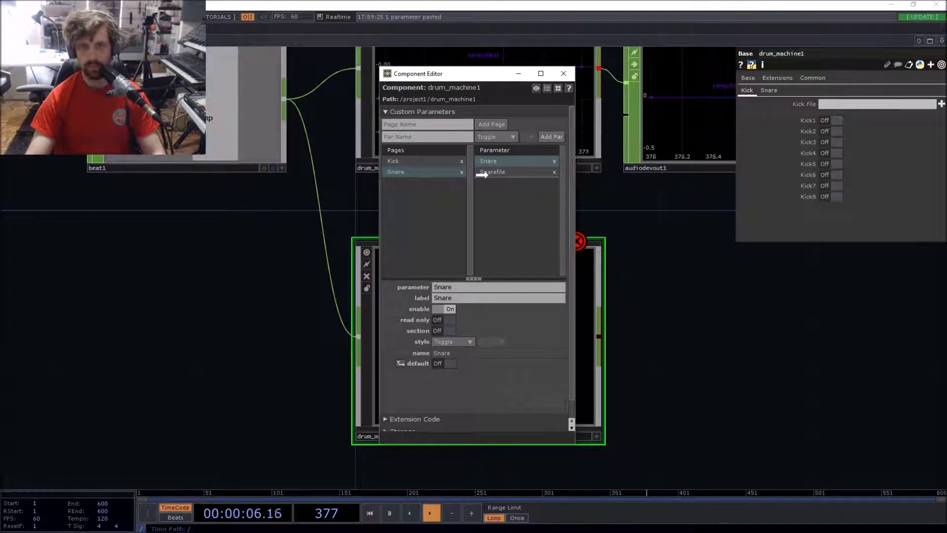
left_click_drag(484, 174, 487, 173)
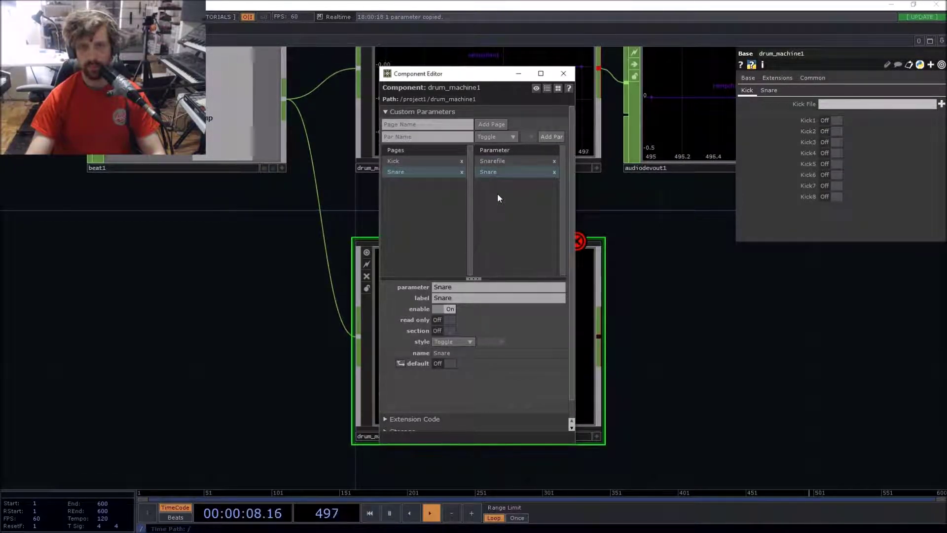
Step: Duplicate the Snare toggle seven times to create the toggles Snare2 through Snare8
right_click(498, 193)
left_click(510, 213)
right_click(510, 217)
left_click(513, 240)
right_click(516, 236)
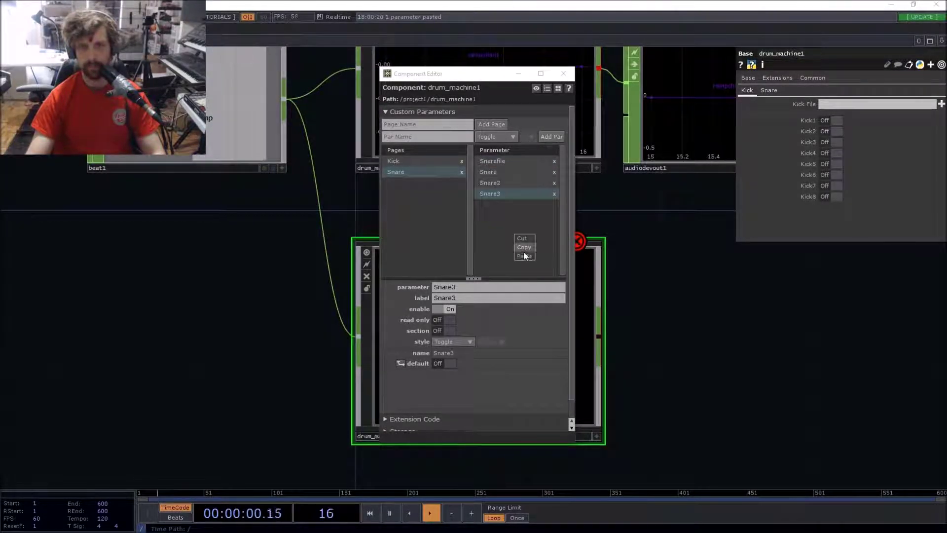
left_click(524, 255)
right_click(517, 259)
left_click(523, 275)
right_click(508, 254)
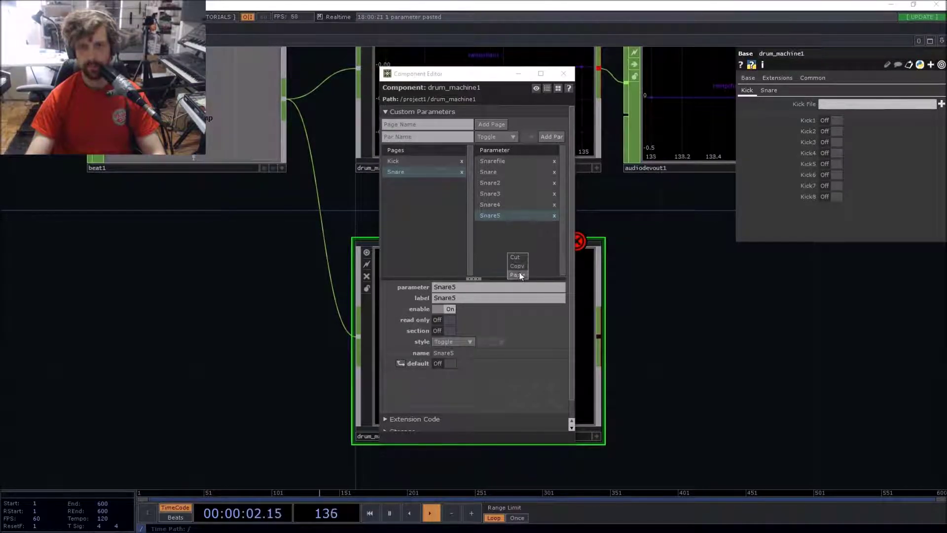
left_click(520, 275)
right_click(502, 251)
left_click(513, 273)
right_click(510, 265)
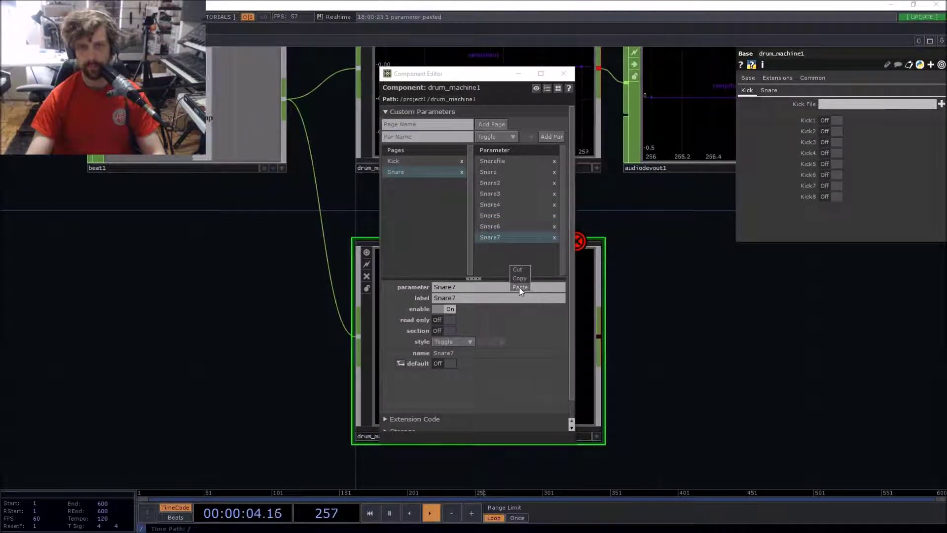
left_click(520, 287)
Step: Change the first Snare toggle's name and label to Snare1, turn on its section option and close the Component Editor
left_click(491, 172)
left_click(476, 285)
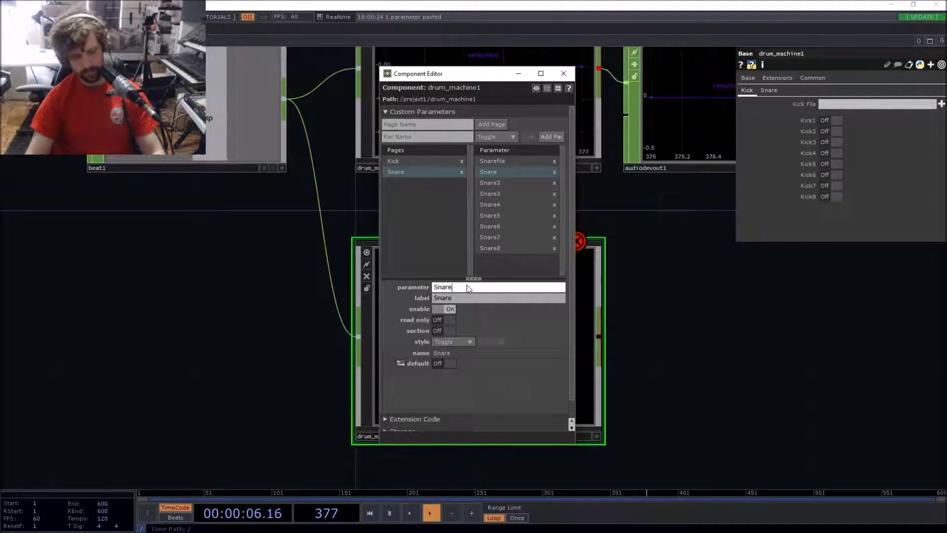
type("1")
left_click(458, 298)
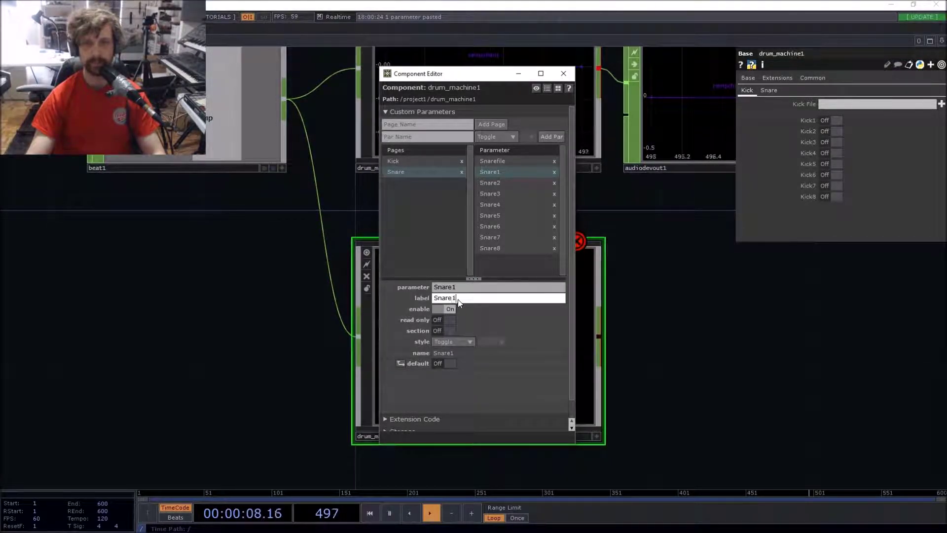
key("Return")
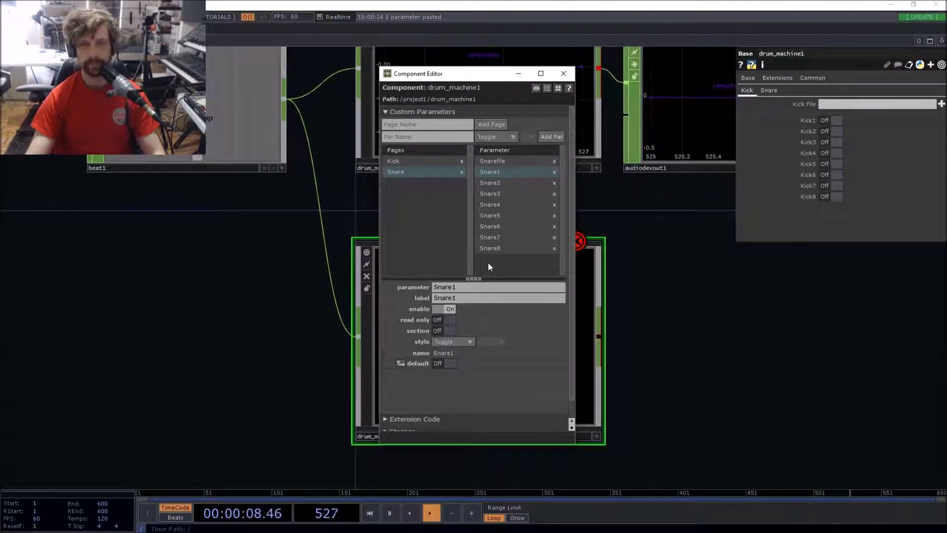
left_click(446, 332)
left_click(563, 74)
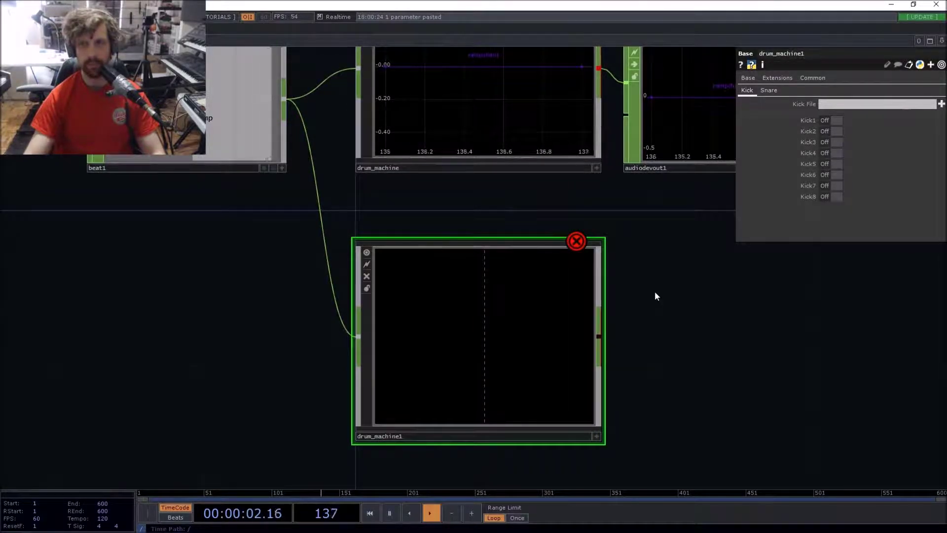
Step: Go inside the drum_machine1 network and move out1 farther away from in1
left_click_drag(655, 296, 694, 302)
scroll(553, 356, "up", 6)
scroll(448, 340, "down", 5)
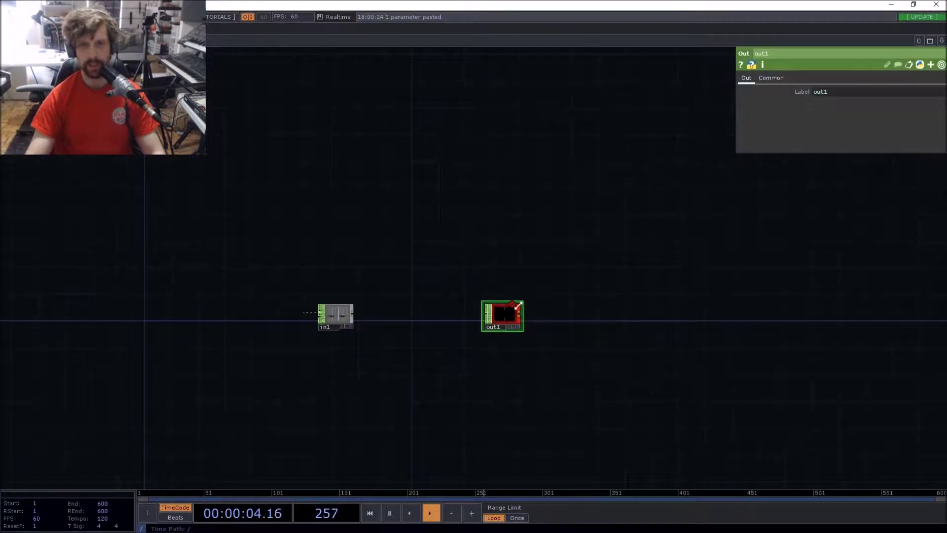
middle_click(515, 309)
left_click_drag(498, 314, 668, 315)
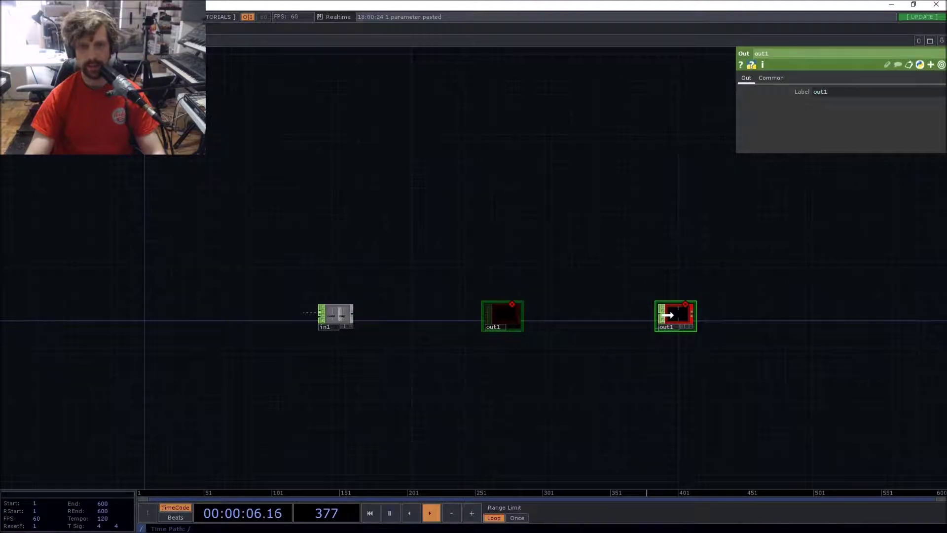
left_click_drag(394, 371, 490, 317)
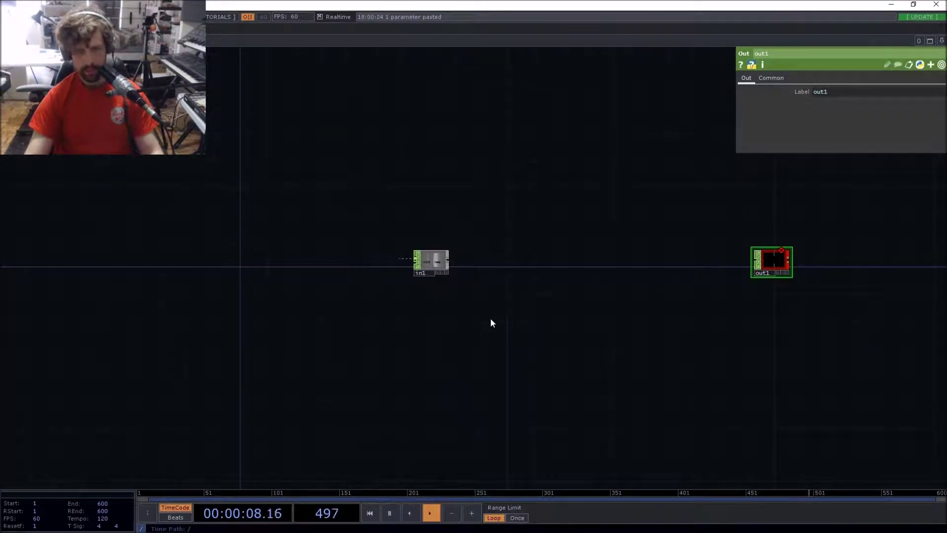
Step: Add a Copy CHOP between in1 and out1 and bring out1 closer to it
key("Tab")
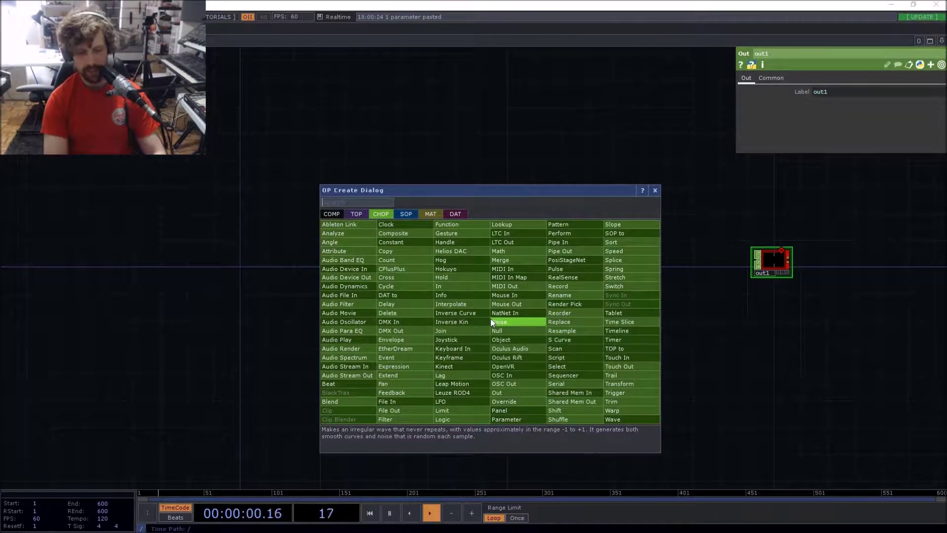
type("in")
key("Return")
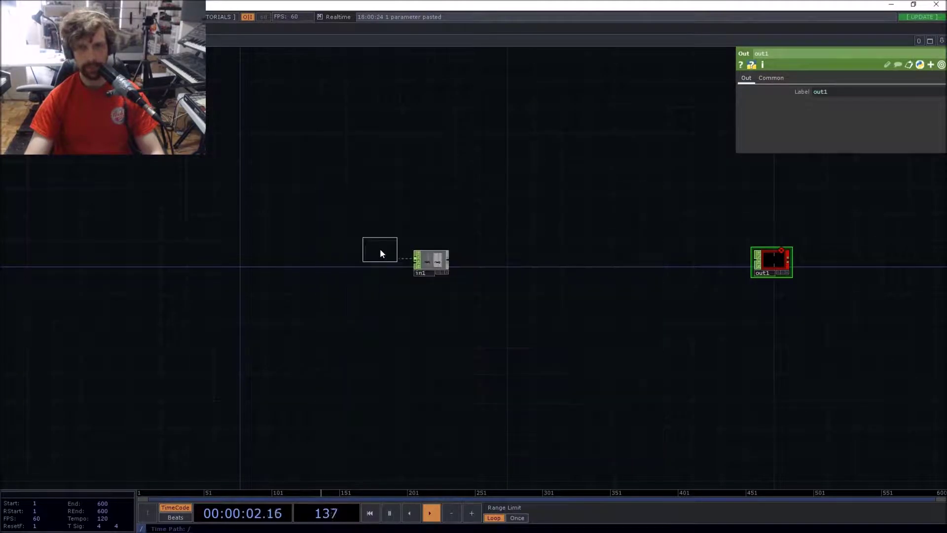
left_click(611, 269)
key("h")
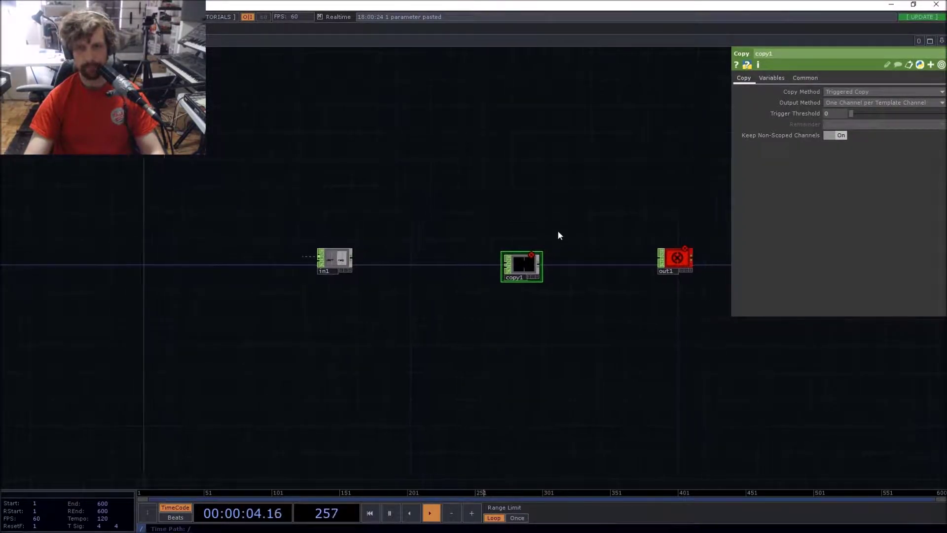
left_click_drag(622, 265, 550, 265)
left_click_drag(481, 263, 556, 240)
scroll(562, 244, "up", 5)
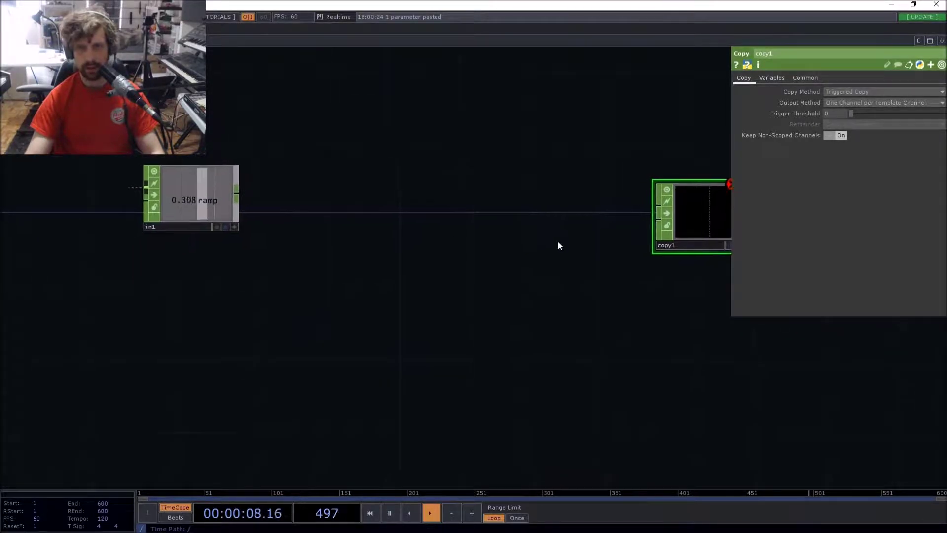
left_click_drag(512, 277, 489, 292)
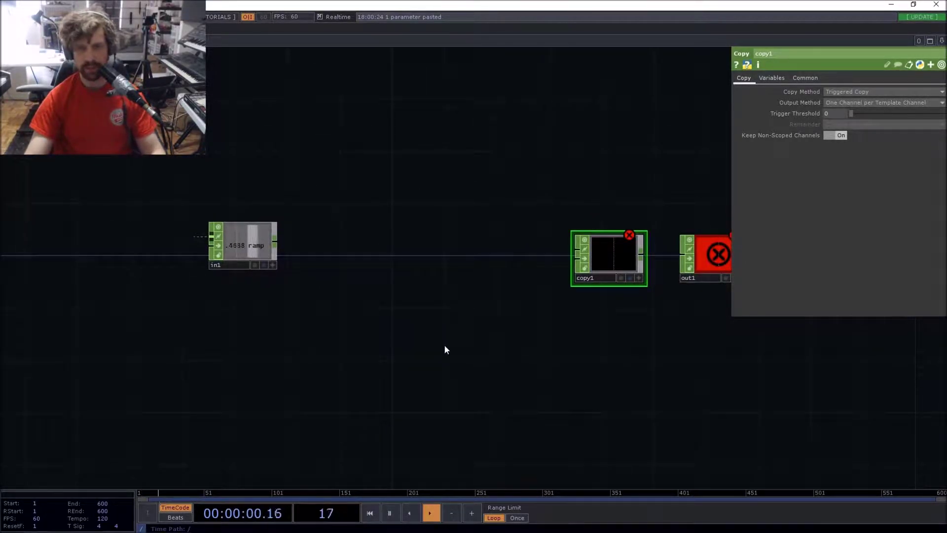
mouse_move(419, 367)
left_mouse_down()
mouse_move(453, 334)
mouse_move(409, 356)
left_mouse_up()
left_click_drag(542, 280, 557, 300)
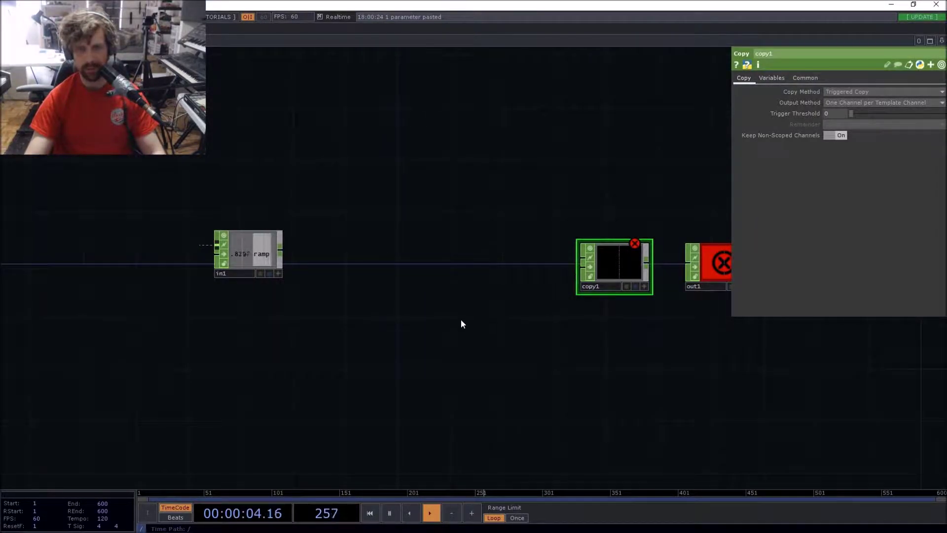
left_click_drag(460, 318, 487, 331)
left_click_drag(634, 224, 528, 241)
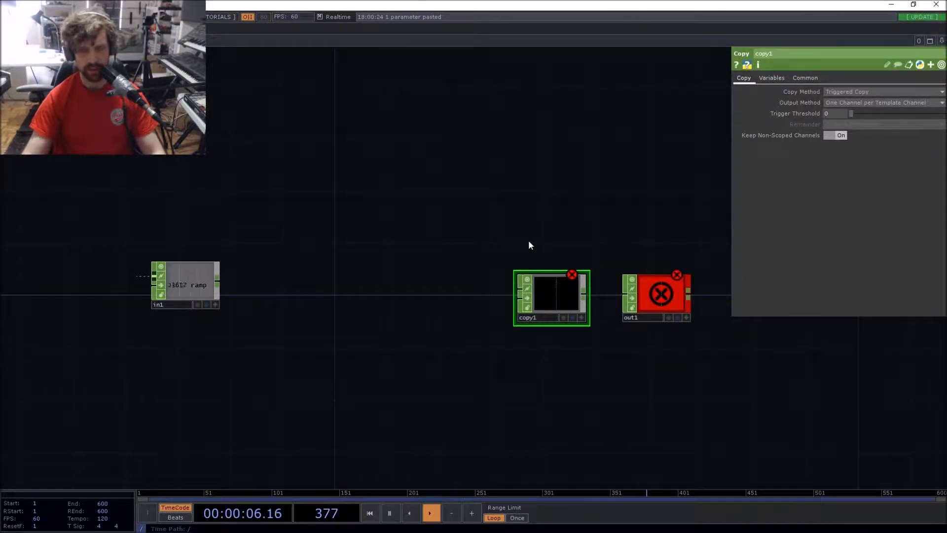
left_click_drag(179, 285, 389, 281)
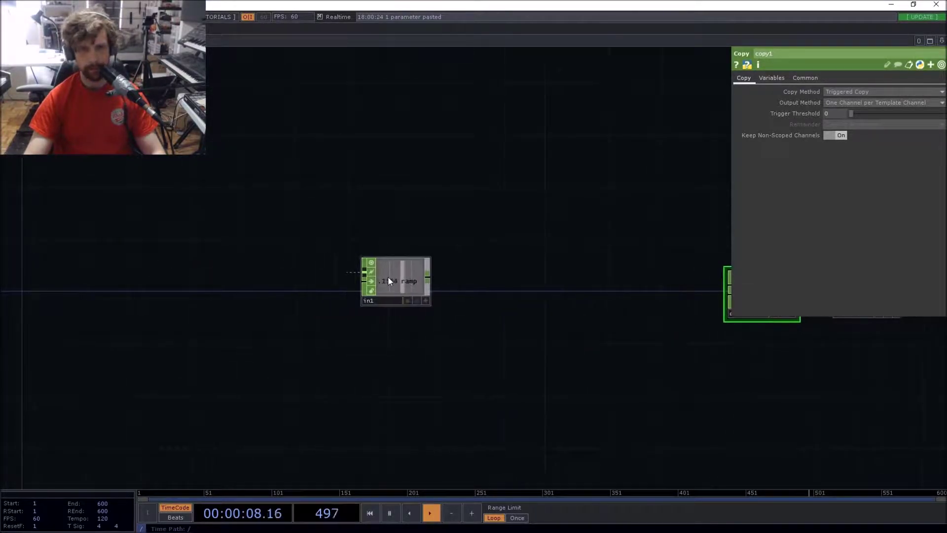
left_click_drag(504, 339, 445, 336)
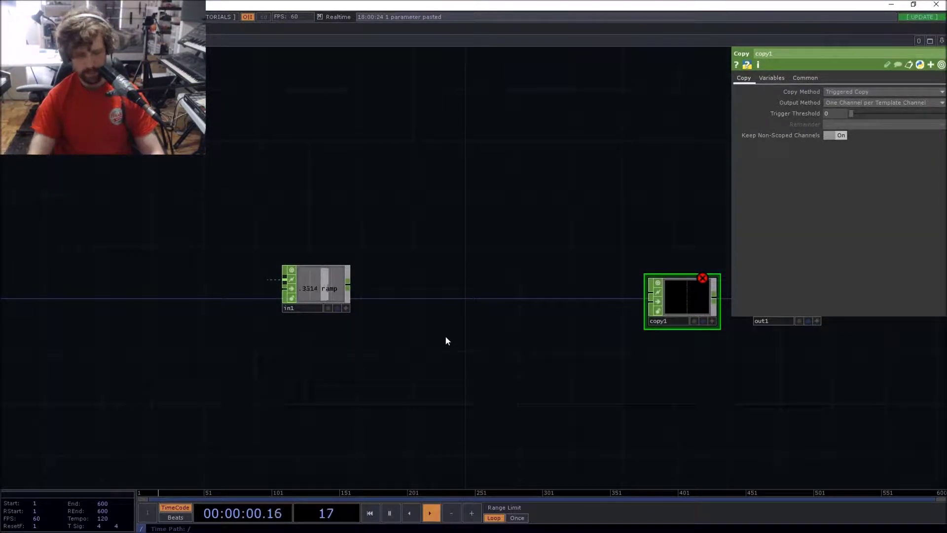
key("Tab")
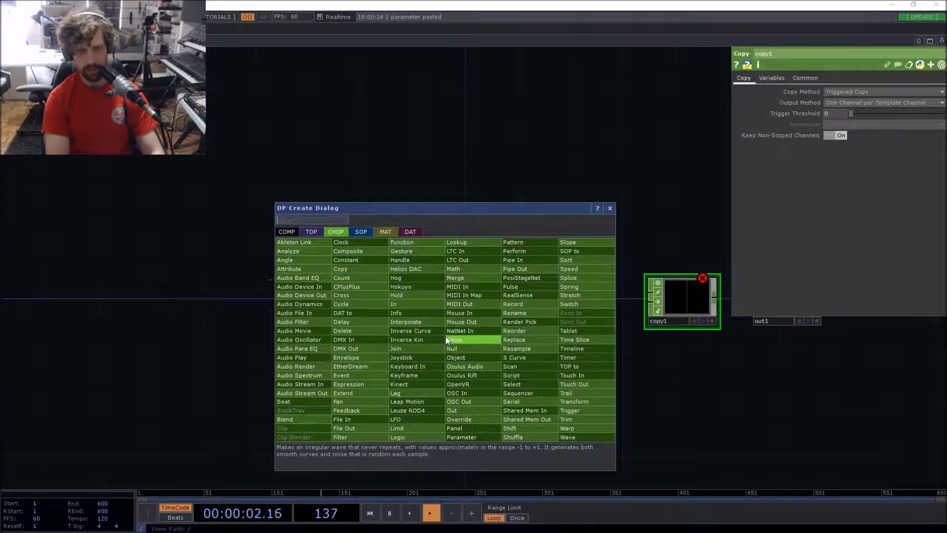
type("fil")
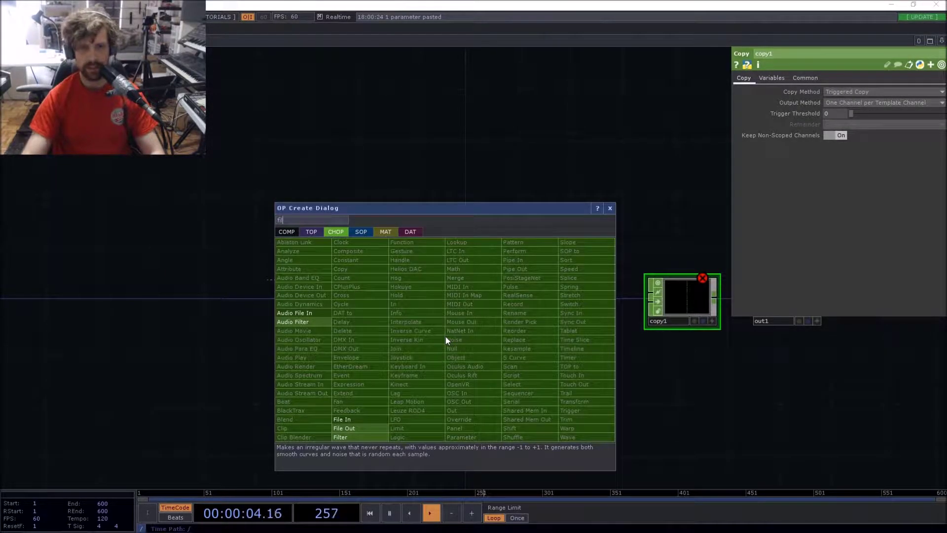
left_click(310, 313)
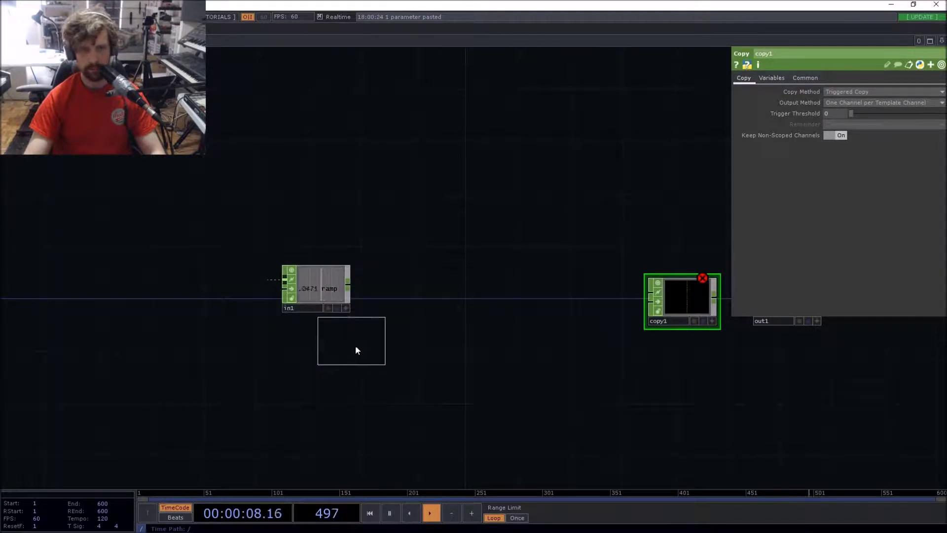
left_click(353, 353)
left_click_drag(493, 249, 612, 256)
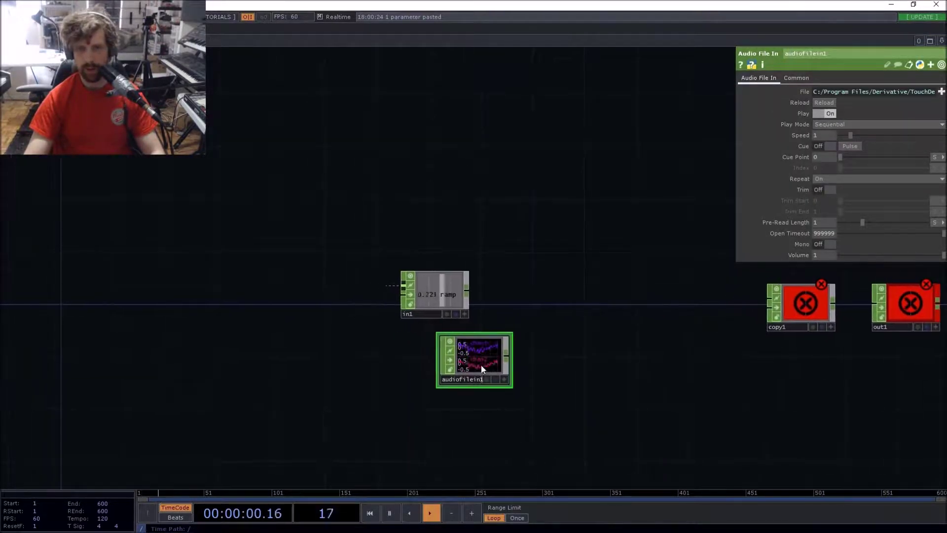
key("Delete")
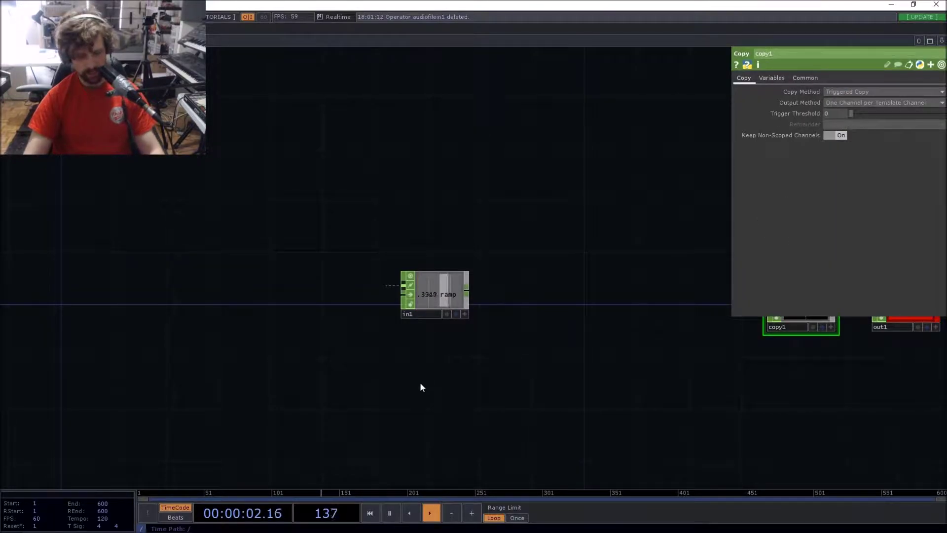
Step: Add a File In CHOP to the network below in1
key("Tab")
type("fil")
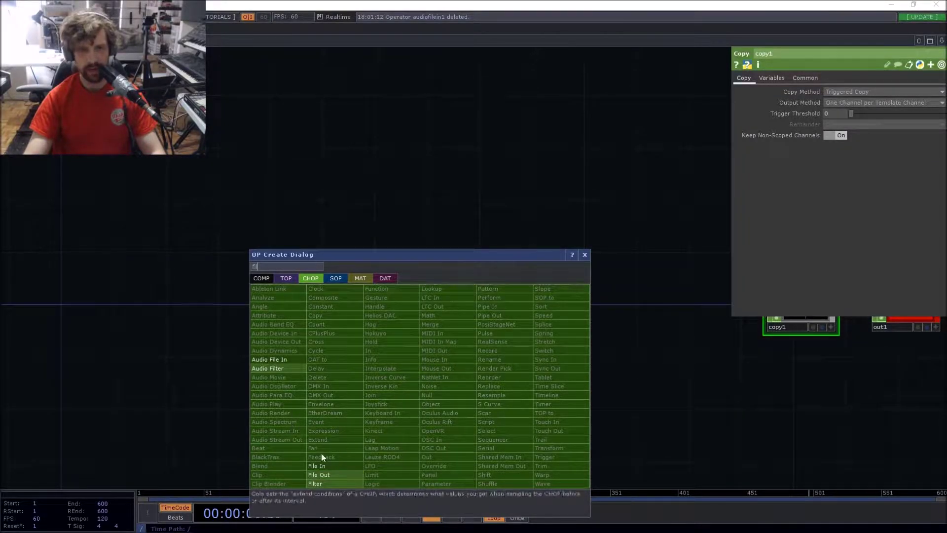
left_click(322, 465)
left_click(508, 380)
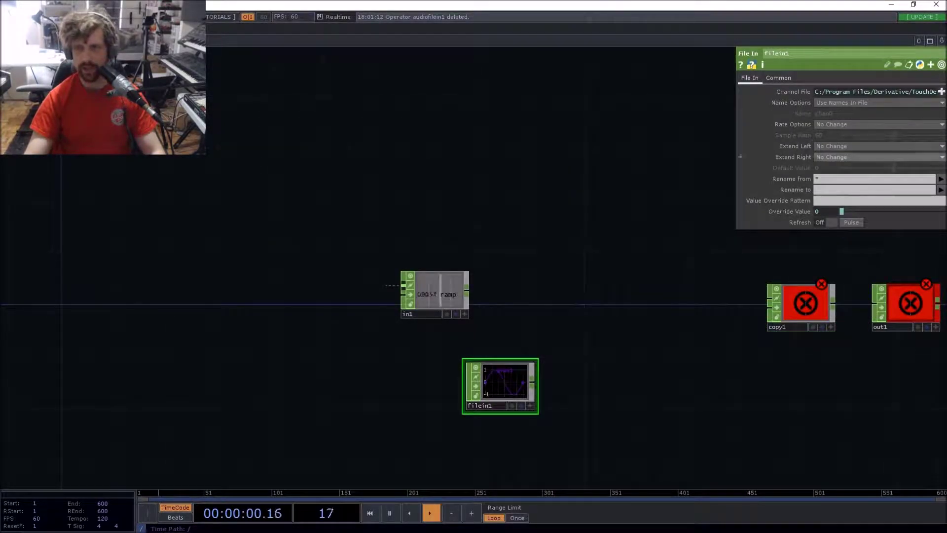
Step: Set filein1's Channel File to the expression parent().par.Kickfile and place the node directly beneath in1
left_click(777, 93)
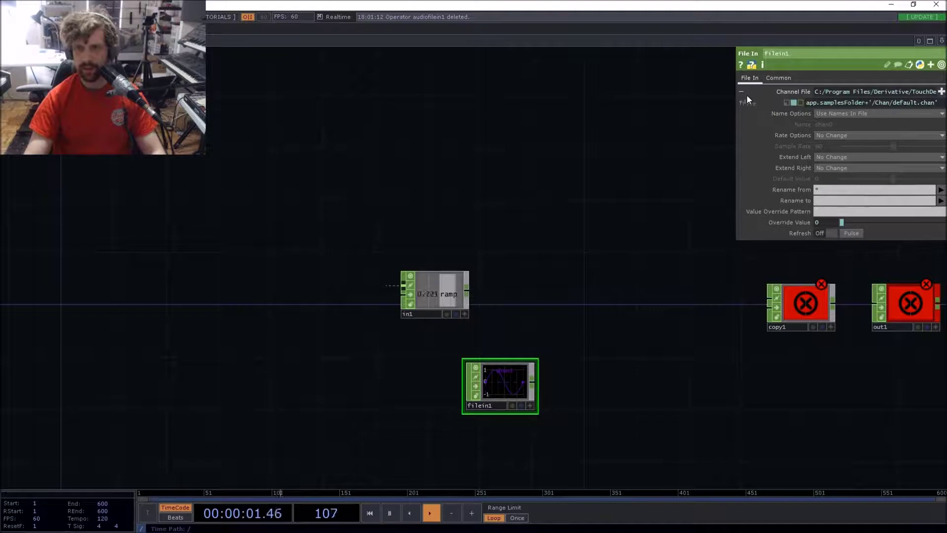
left_click(786, 102)
left_click(793, 103)
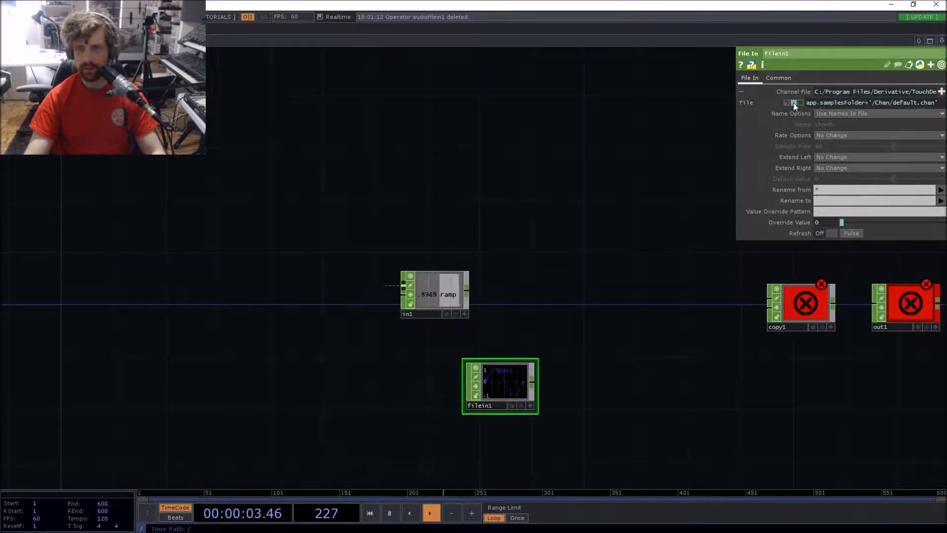
left_click(828, 104)
key("BackSpace")
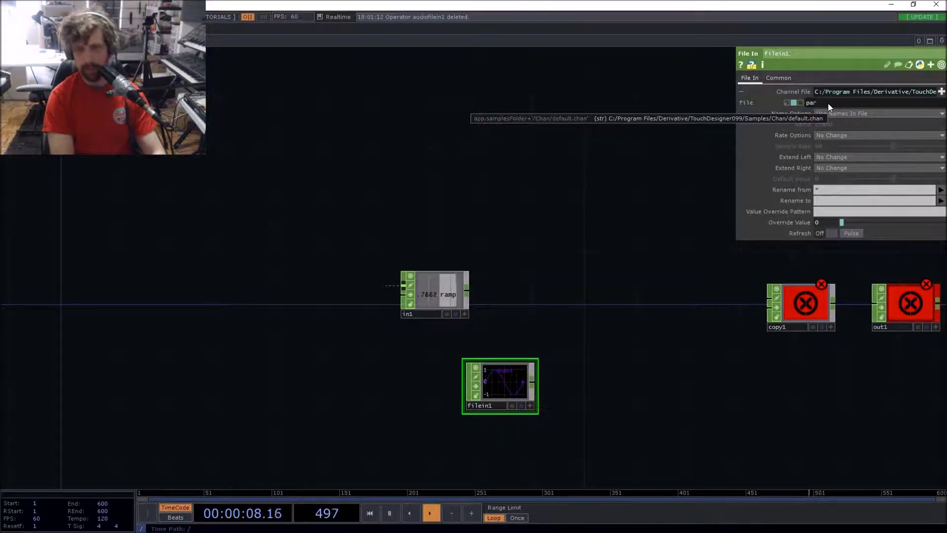
type("parent().p")
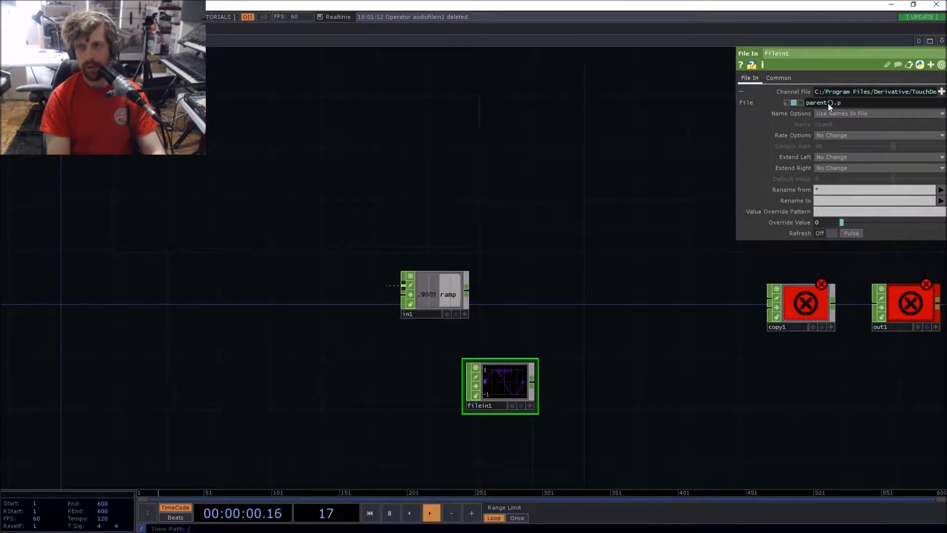
type("ar.")
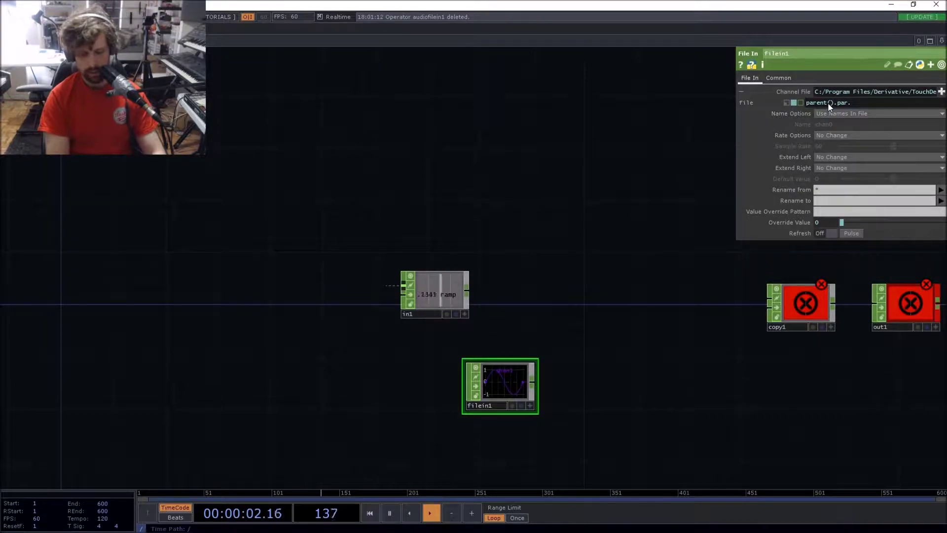
type("Kickfile")
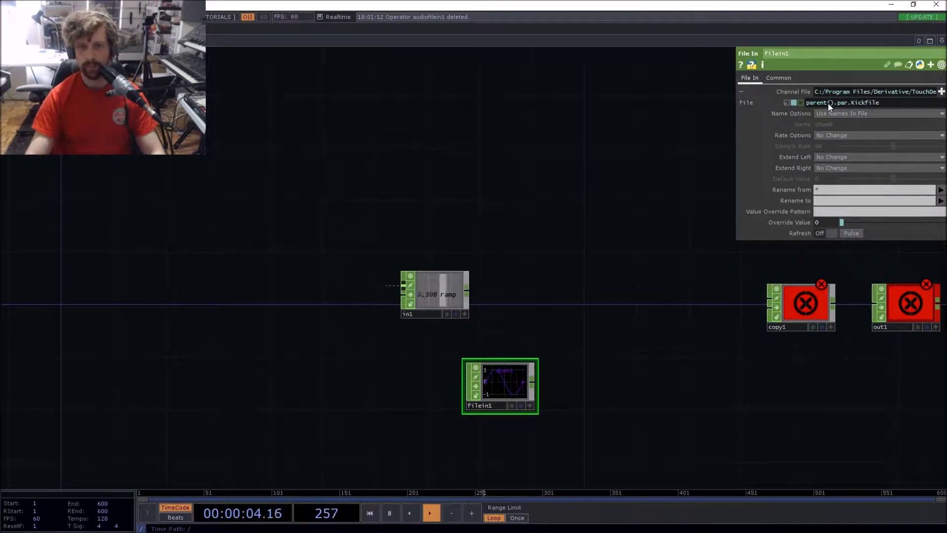
key("Return")
left_click_drag(514, 392, 454, 379)
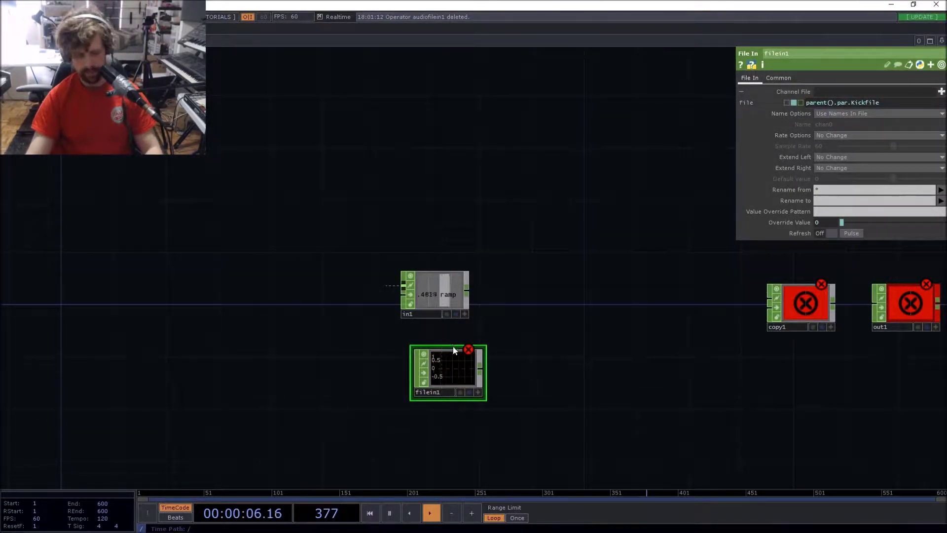
Step: Paste a copy of filein1 below it and set the copy's file expression to parent().par.Snarefile
key("ctrl+v")
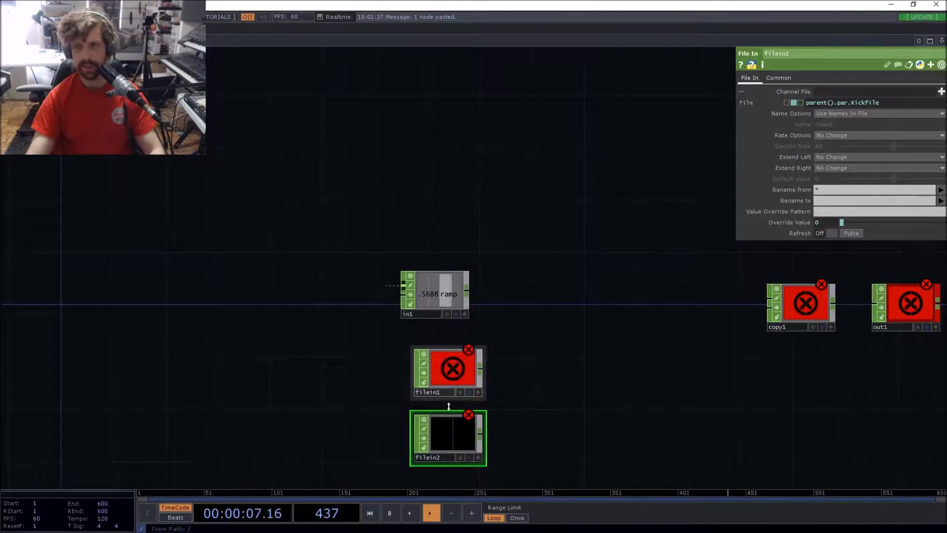
left_click(867, 106)
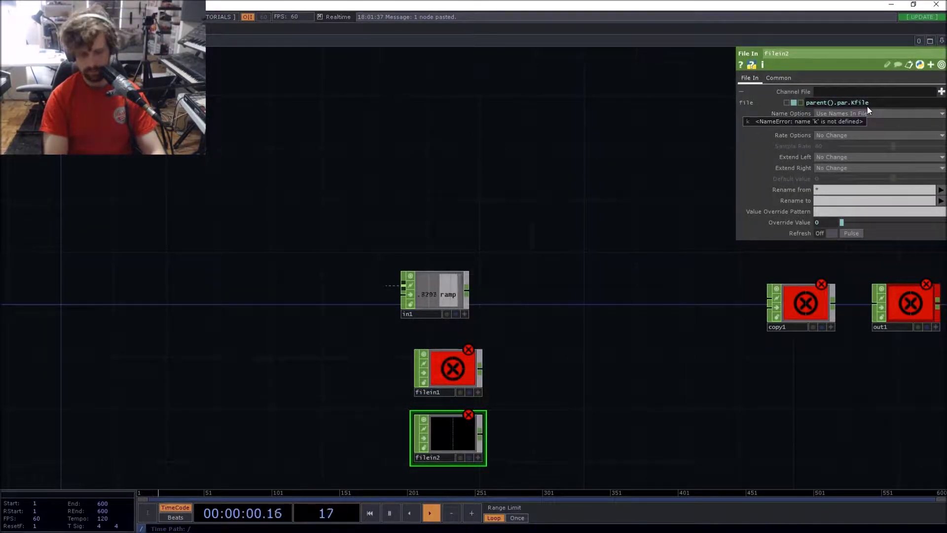
type("Snare")
key("Return")
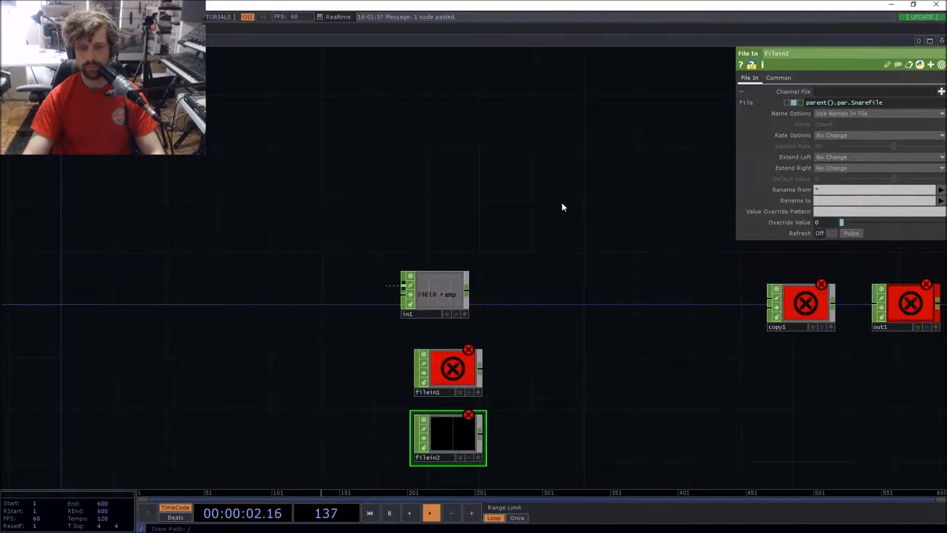
Step: Add a Merge CHOP beside the two File In CHOPs and wire filein1 and filein2 into it
left_click_drag(571, 284, 516, 259)
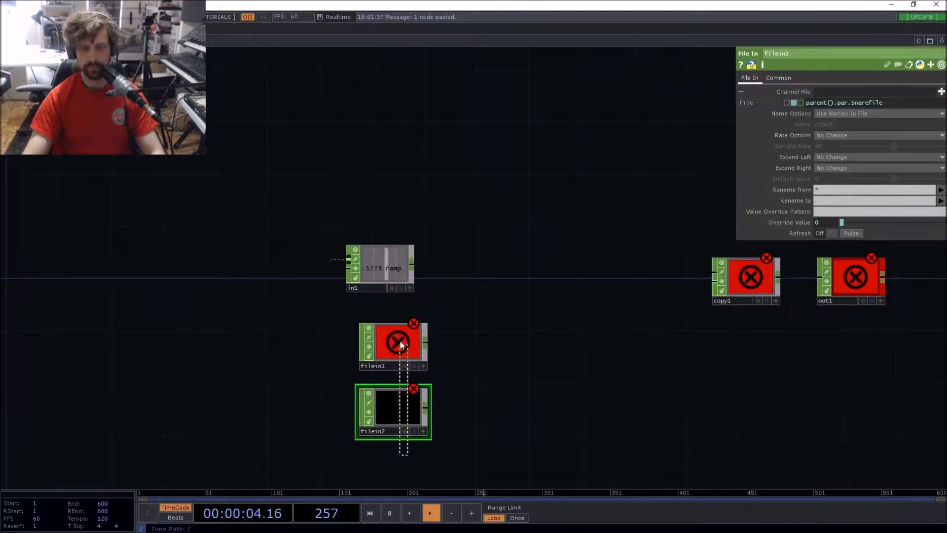
left_click_drag(484, 377, 459, 350)
key("Tab")
type("mr")
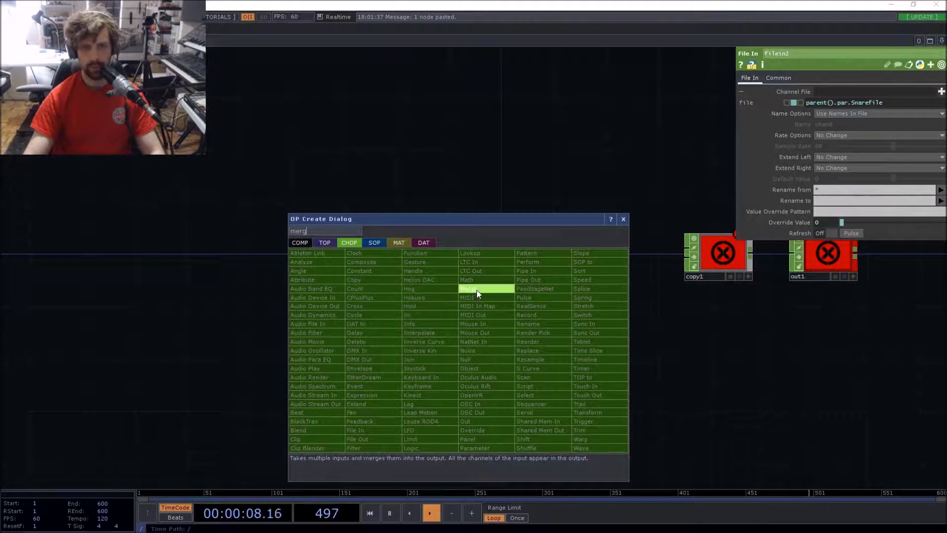
left_click(476, 289)
left_click(457, 362)
left_click_drag(398, 318, 423, 353)
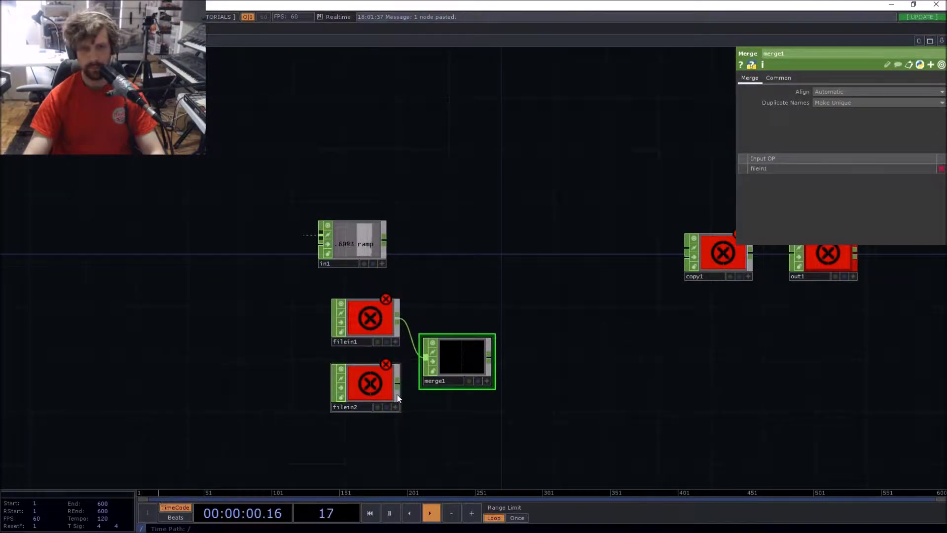
left_click_drag(398, 384, 423, 365)
Step: Wire the output of merge1 into the second input of copy1
left_click_drag(558, 365, 377, 376)
left_click_drag(308, 368, 490, 285)
left_click_drag(486, 239, 620, 216)
scroll(455, 256, "down", 8)
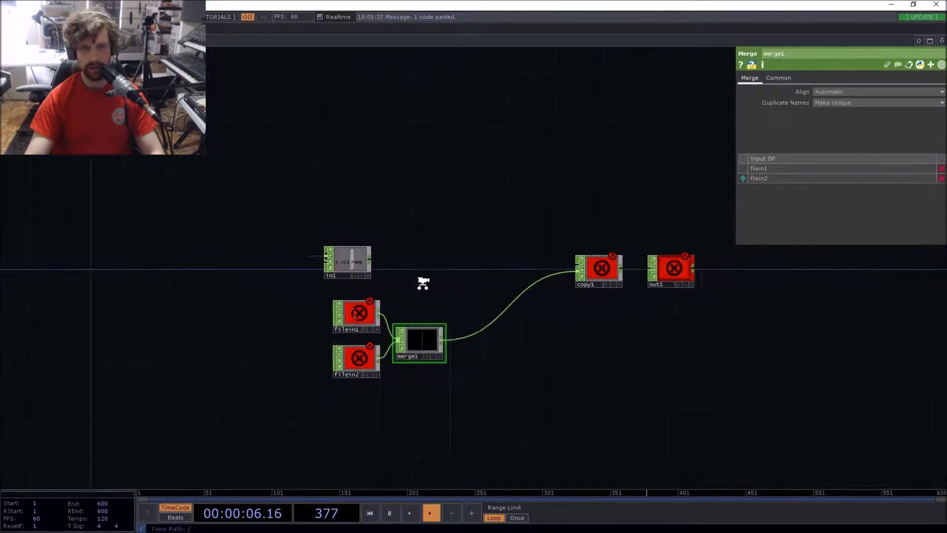
Step: Go up to drum_machine1 and load a sample from the TR707-DRE folder as Kick File and SNR 707-1 as Snare file
key("p")
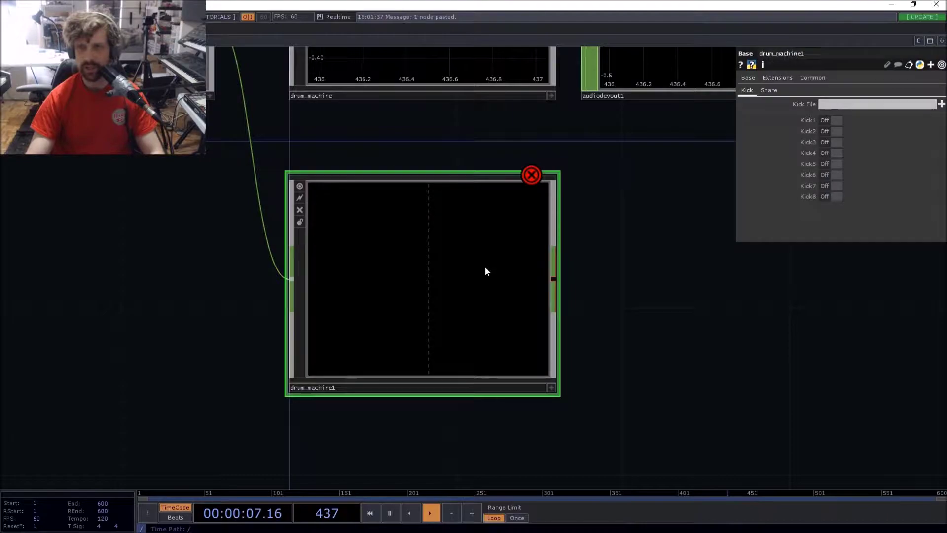
left_click(941, 104)
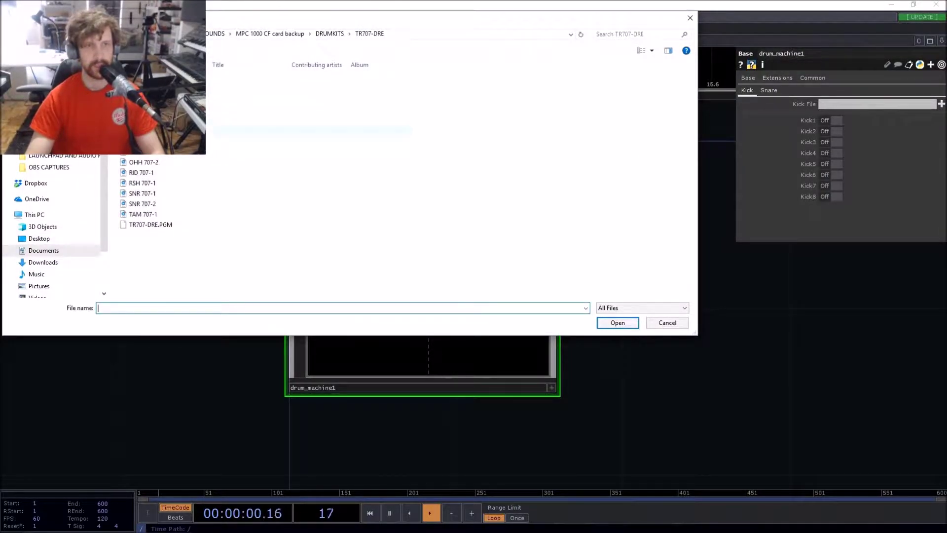
double_click(163, 130)
left_click(775, 90)
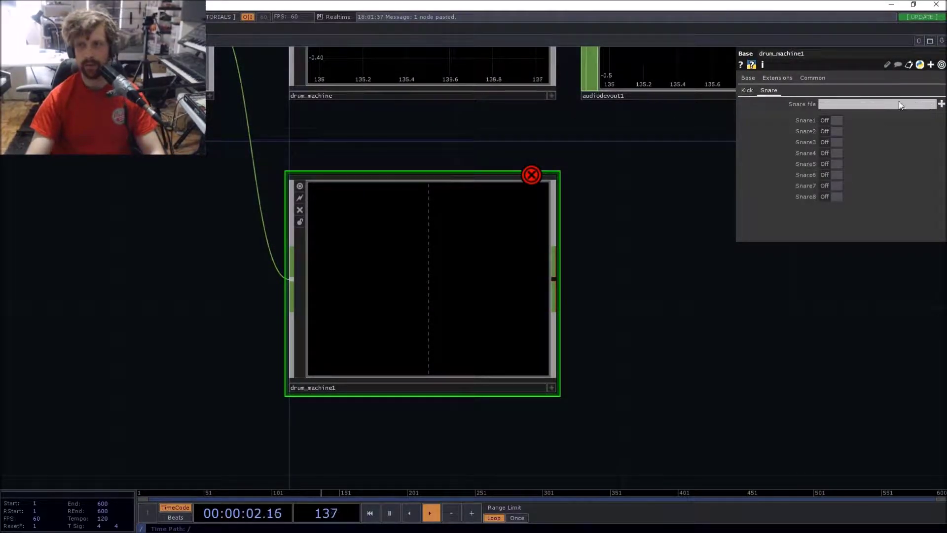
left_click(941, 105)
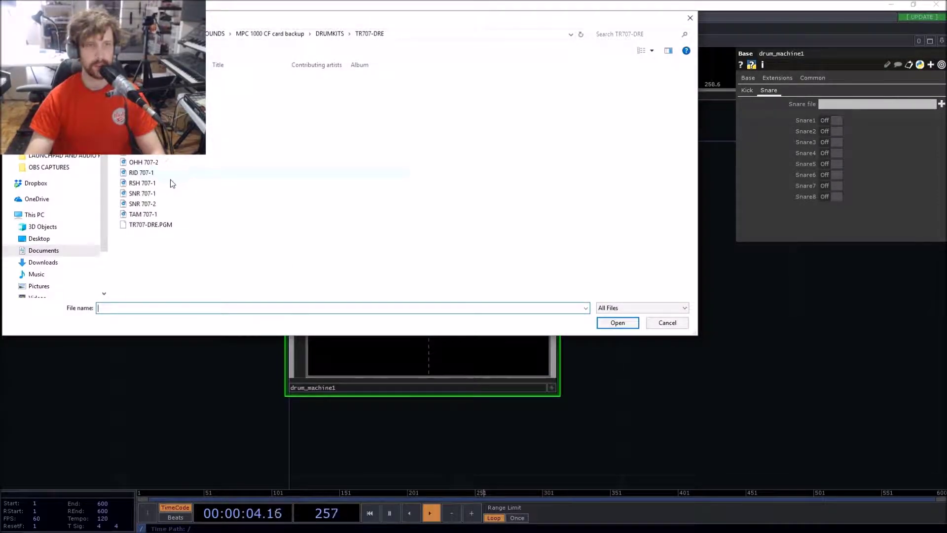
double_click(155, 193)
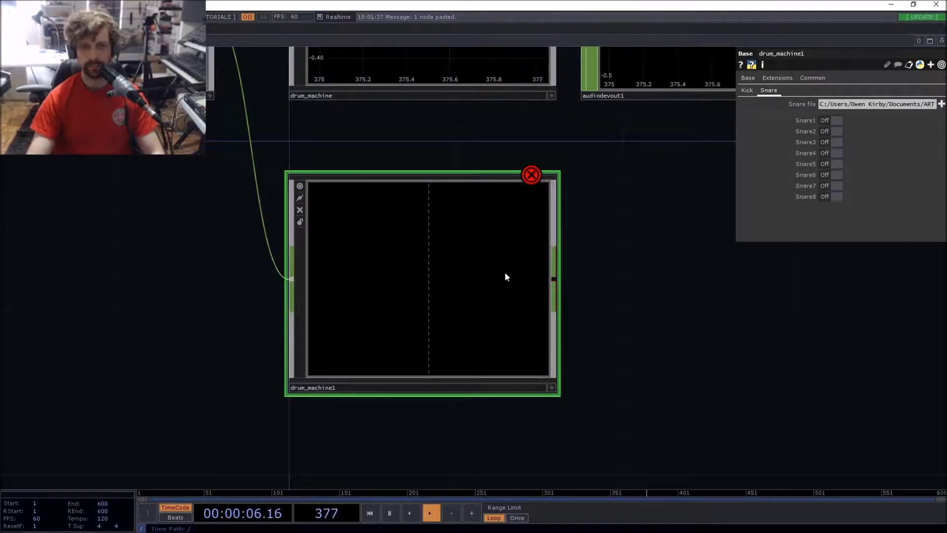
Step: Go back inside drum_machine1 and move filein1, filein2 and merge1 together closer to copy1
key("i")
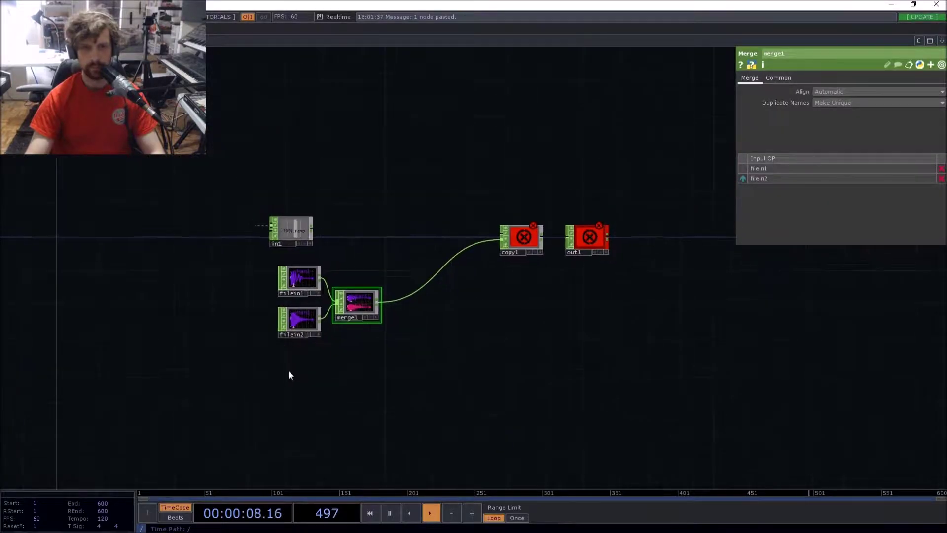
left_click_drag(332, 277, 472, 317)
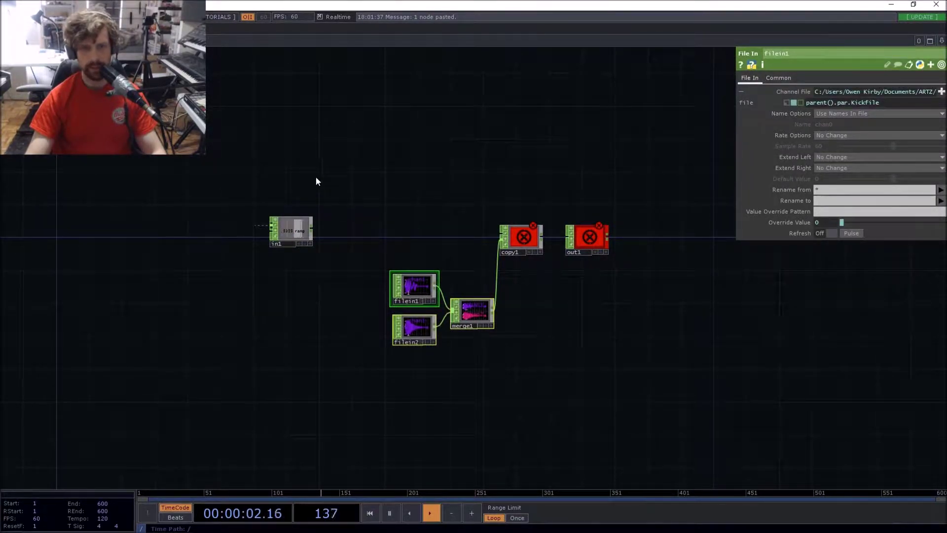
Step: Add a Parameter CHOP next to in1 and set its Parameters pattern to Kick[1-8]
key("Tab")
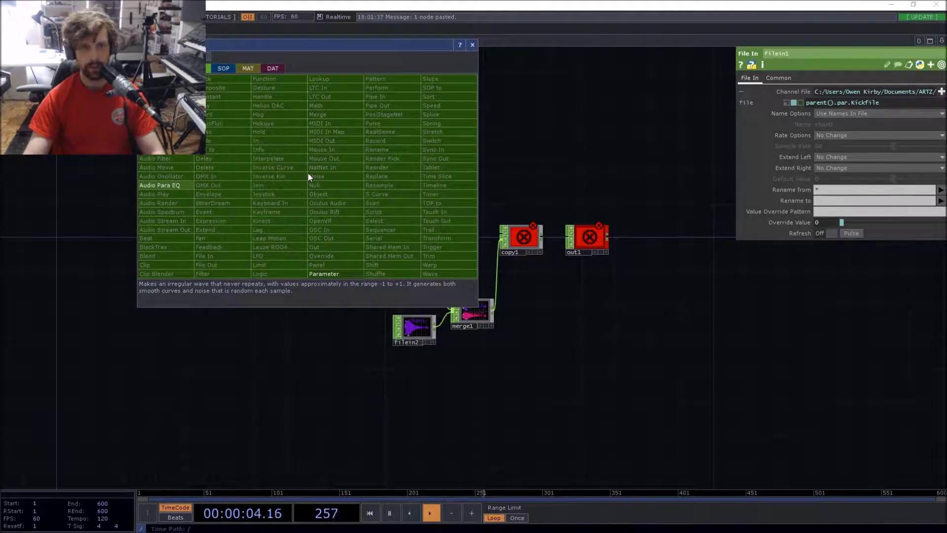
left_click(326, 273)
left_click(342, 229)
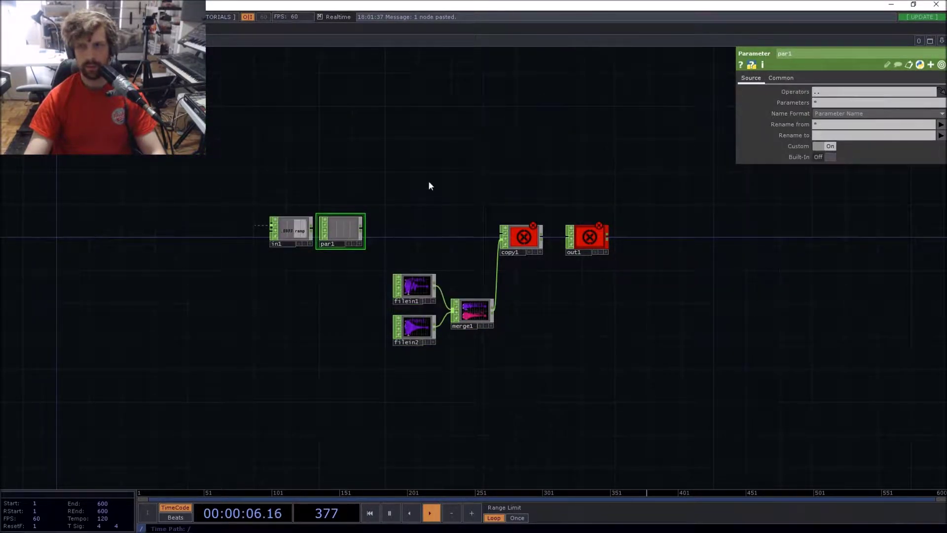
left_click(832, 102)
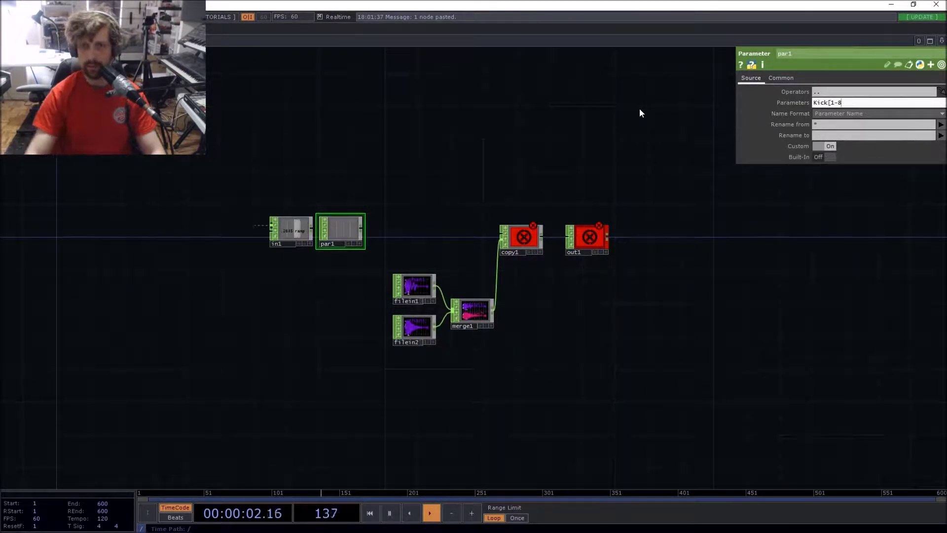
key("Return")
scroll(334, 181, "up", 1)
left_click_drag(335, 181, 406, 138)
scroll(414, 130, "up", 5)
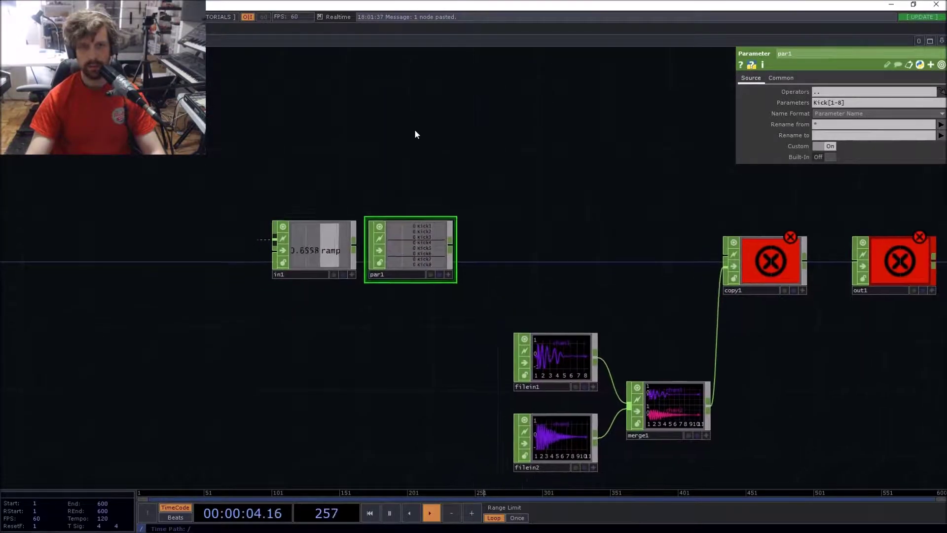
Step: Add a Pulse CHOP between par1 and copy1
scroll(417, 138, "down", 6)
right_click_drag(440, 195, 439, 194)
left_click_drag(427, 184, 511, 194)
scroll(445, 165, "up", 5)
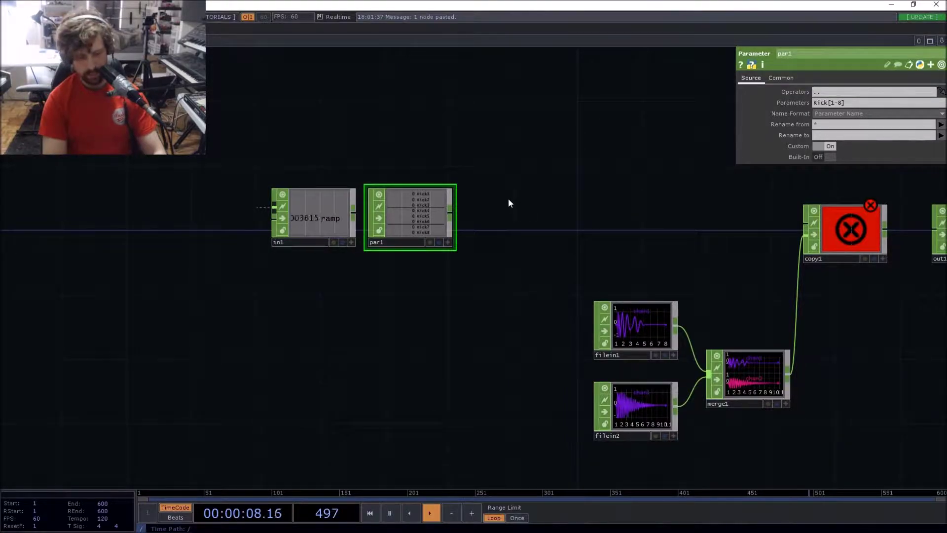
key("Tab")
type("pul")
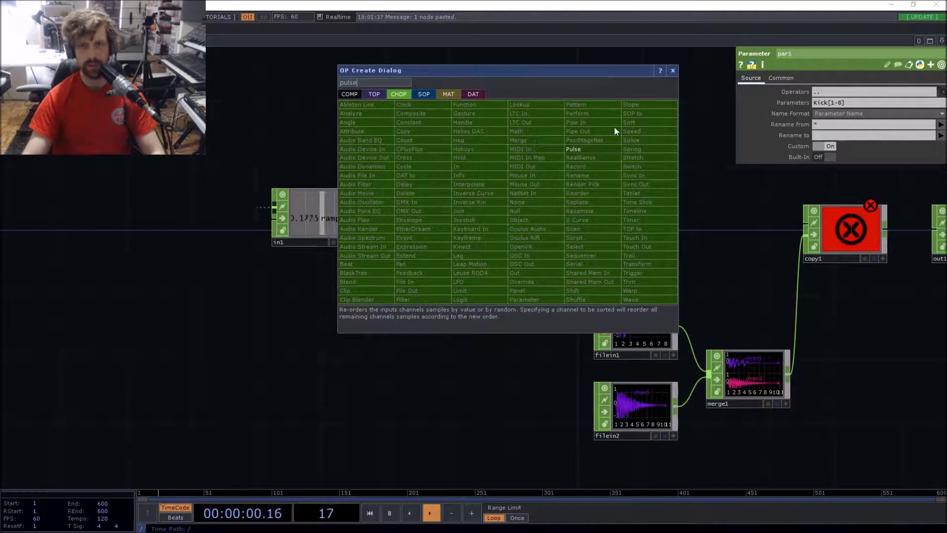
left_click(583, 149)
left_click(618, 211)
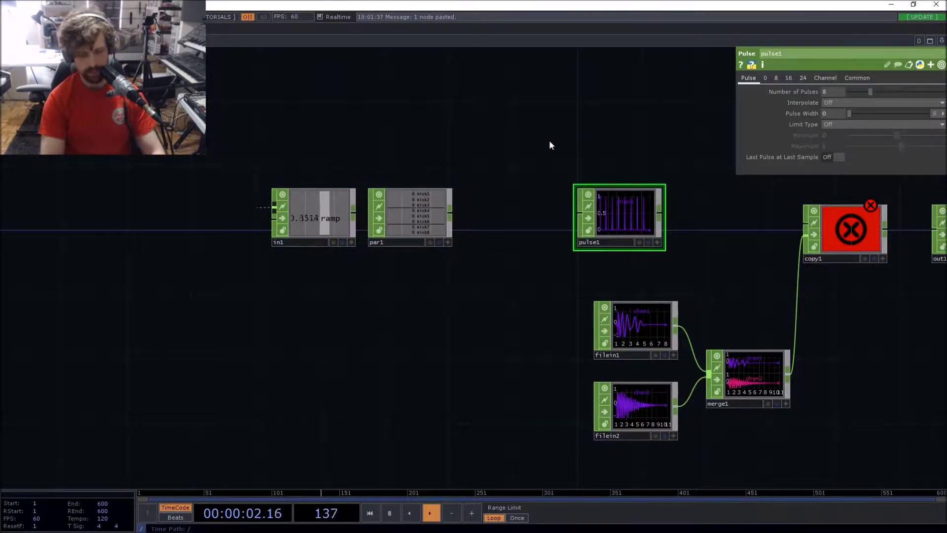
Step: Add a Lookup CHOP after pulse1 and wire pulse1 into its second input
key("Tab")
type("loo")
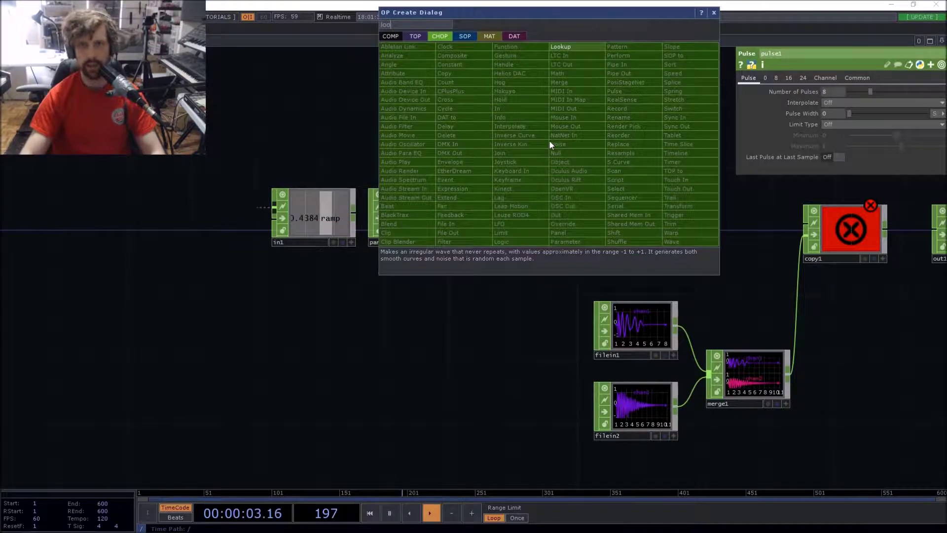
left_click(560, 47)
left_click(715, 202)
left_click_drag(661, 212, 722, 210)
Step: With in1 placed above par1, wire it into lookup1's first input and wire lookup1 into copy1's first input
left_click_drag(466, 135, 536, 125)
left_click_drag(380, 203, 761, 196)
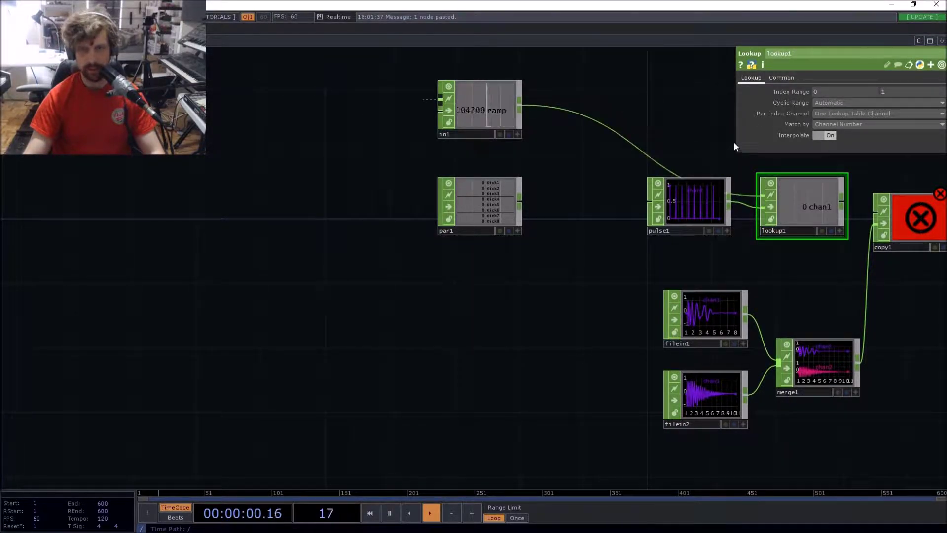
left_click_drag(731, 143, 681, 165)
left_click_drag(792, 224, 825, 234)
Step: Add a Math CHOP between copy1 and out1, moving out1 away for room and wiring math1 into out1
left_click_drag(764, 195, 542, 225)
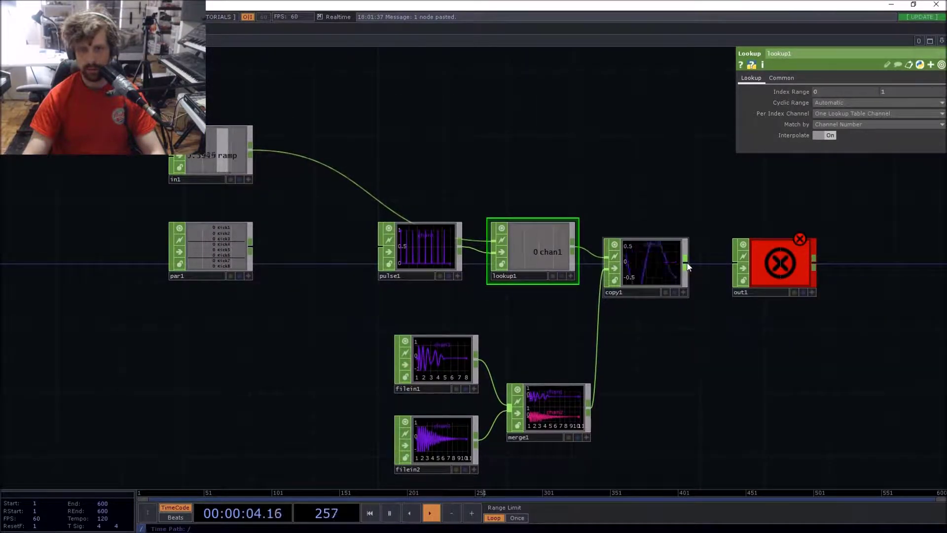
left_click_drag(559, 320, 344, 331)
left_click_drag(543, 278, 738, 279)
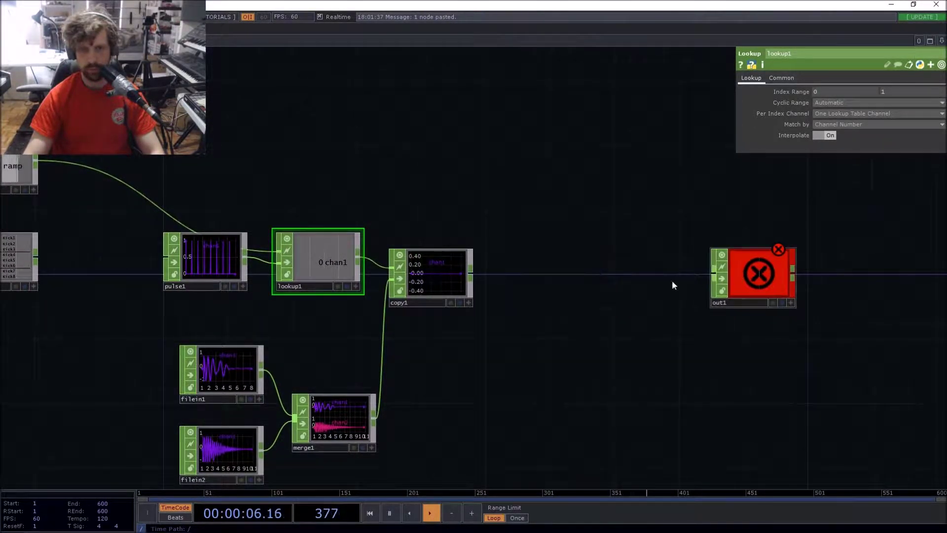
right_click(475, 275)
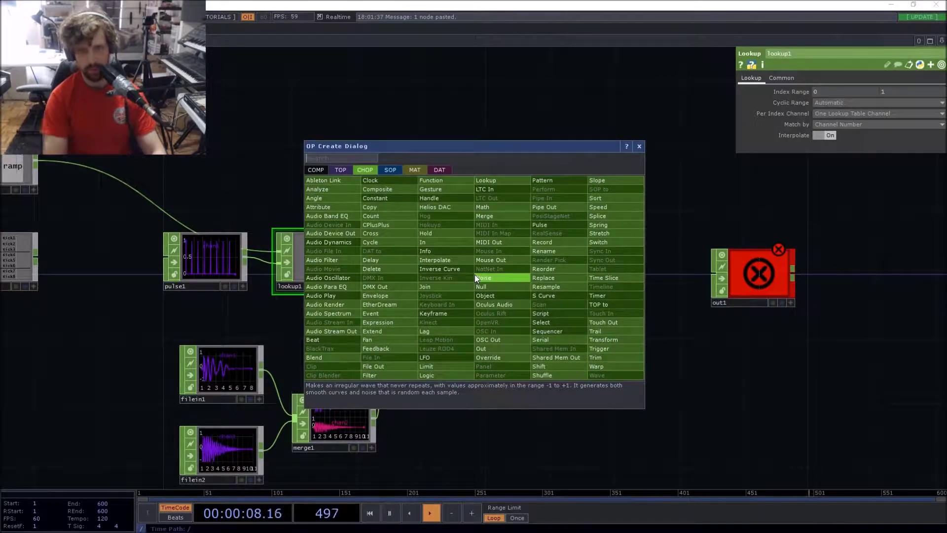
type("math")
left_click(485, 207)
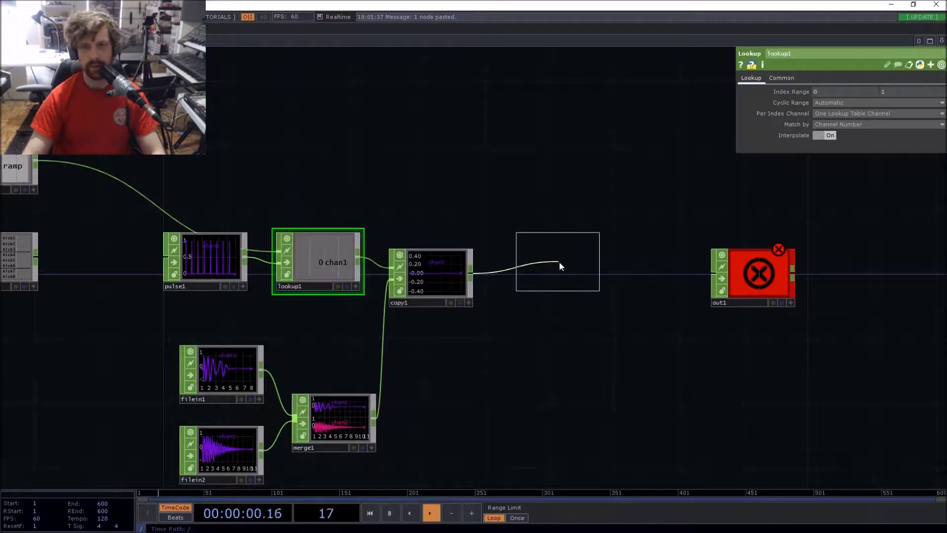
left_click(571, 276)
left_click_drag(595, 277, 713, 273)
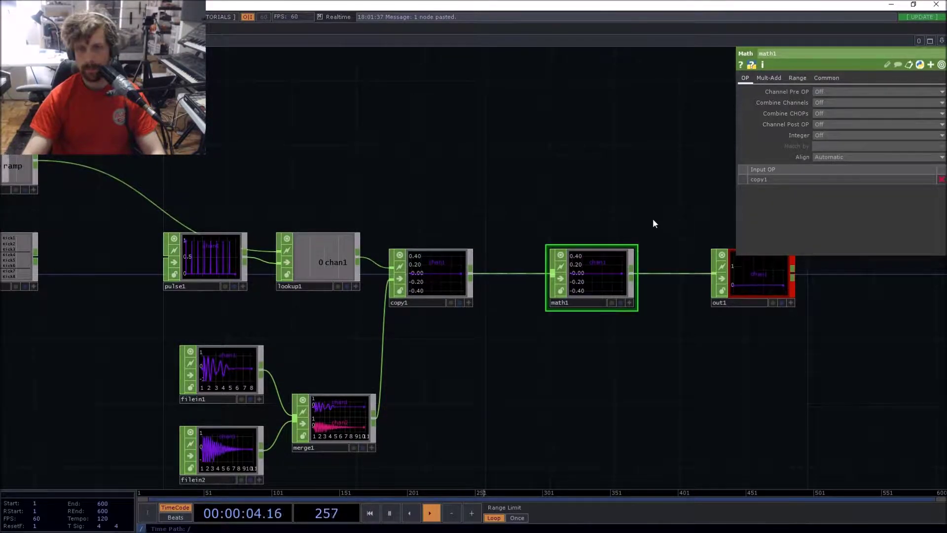
Step: In the parent network, wire drum_machine1 into audiodevout1 and return inside drum_machine1
key("u")
scroll(342, 261, "down", 6)
scroll(416, 237, "up", 2)
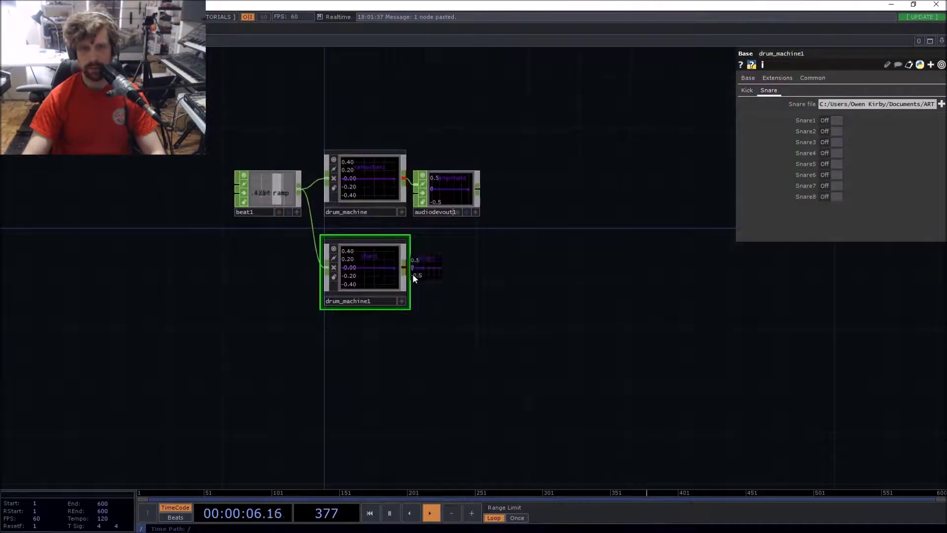
left_click_drag(406, 267, 425, 176)
left_click_drag(446, 211, 459, 287)
scroll(371, 269, "up", 10)
scroll(371, 269, "up", 6)
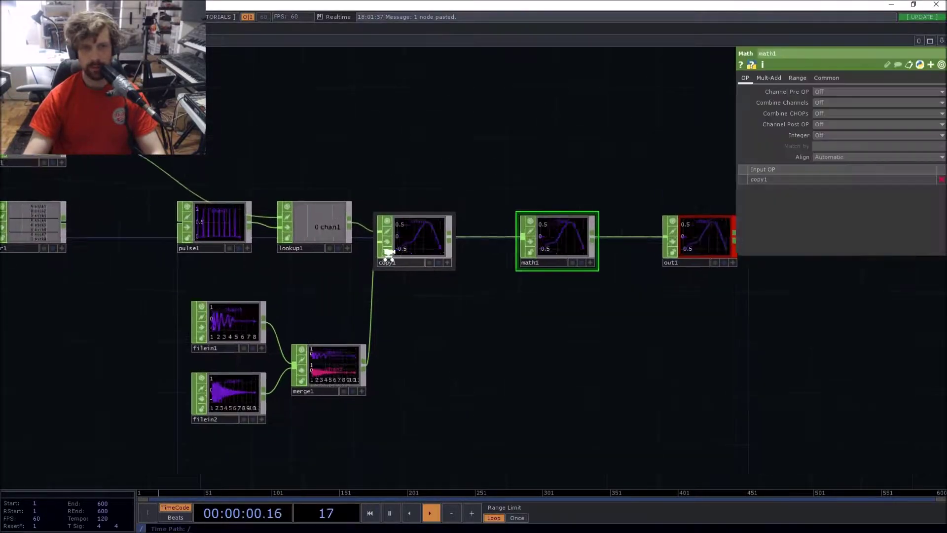
Step: Pause the timeline and show pulse1's Pulse 0 to Pulse 7 parameters, moving pulse1 closer to par1
left_click_drag(569, 157, 834, 235)
left_click(371, 287)
left_click_drag(451, 175, 664, 139)
scroll(582, 274, "down", 5)
key("space")
left_click_drag(505, 196, 482, 192)
mouse_move(535, 242)
left_mouse_down()
mouse_move(543, 256)
mouse_move(534, 245)
left_mouse_up()
left_click_drag(427, 268, 584, 270)
left_click_drag(542, 257, 453, 255)
scroll(467, 256, "up", 6)
left_click_drag(731, 262, 513, 280)
scroll(513, 284, "down", 5)
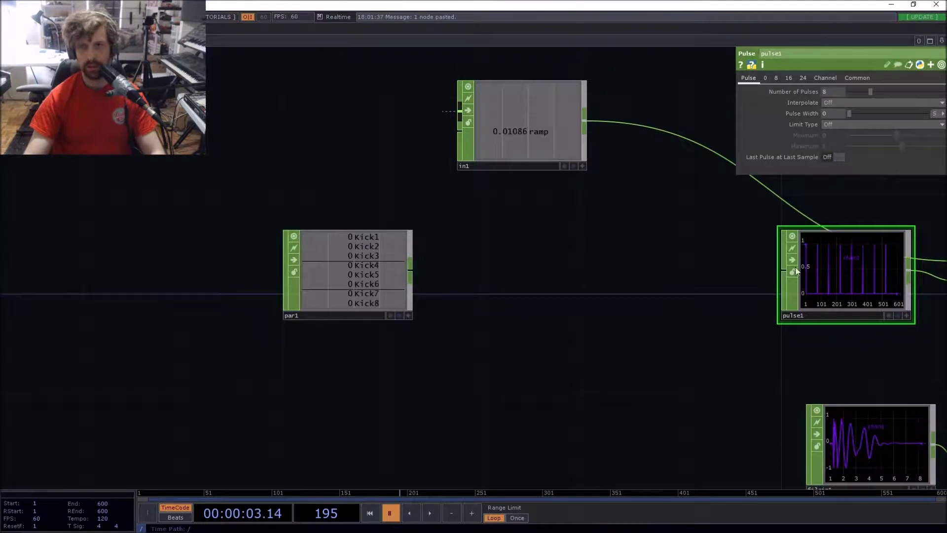
left_click_drag(816, 267, 744, 267)
left_click(764, 78)
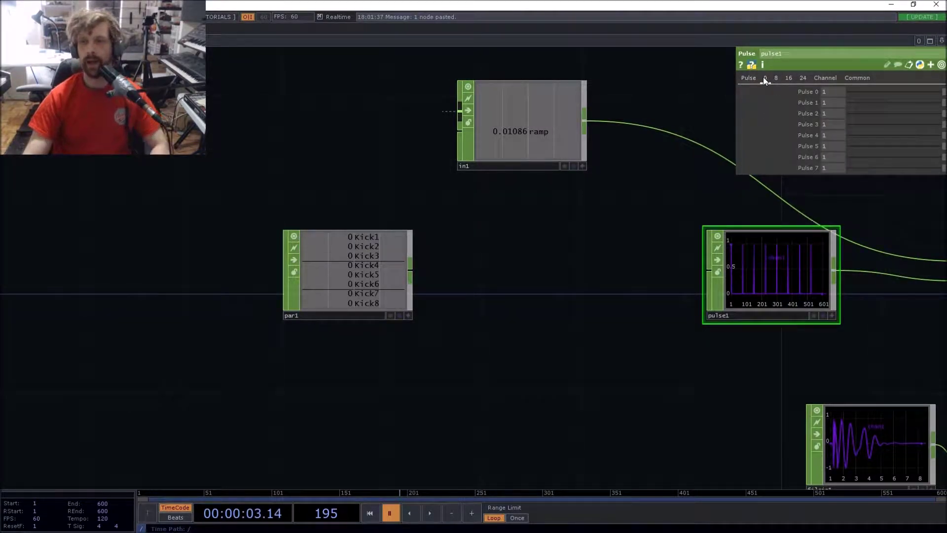
Step: Add a Rename CHOP after par1, fed by par1, and space the two nodes apart
left_click_drag(335, 274, 309, 274)
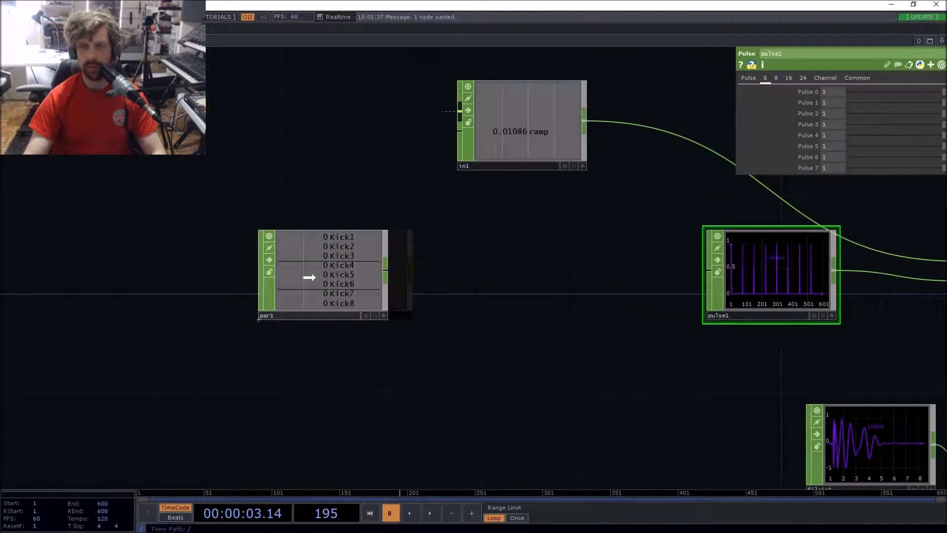
mouse_move(473, 267)
left_mouse_down()
mouse_move(463, 269)
mouse_move(585, 253)
mouse_move(488, 267)
left_mouse_up()
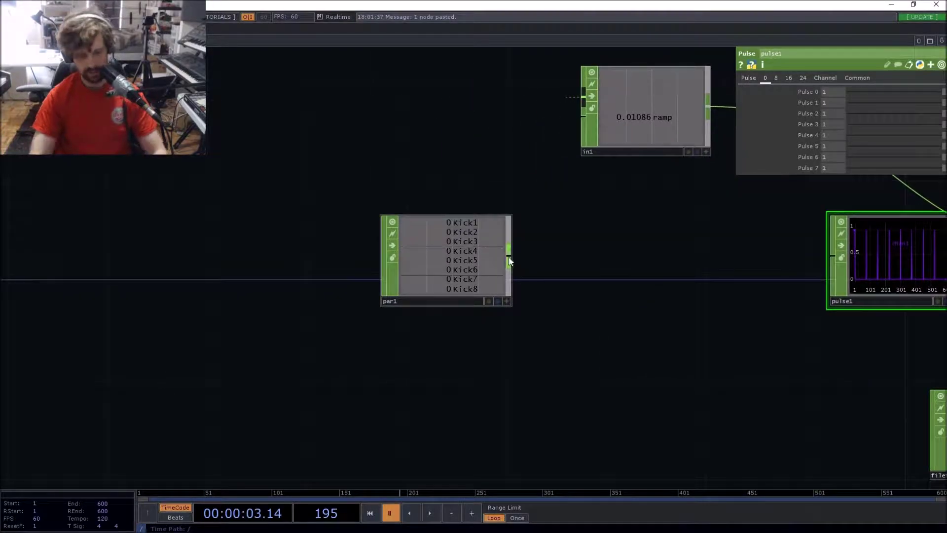
key("Tab")
type("rename")
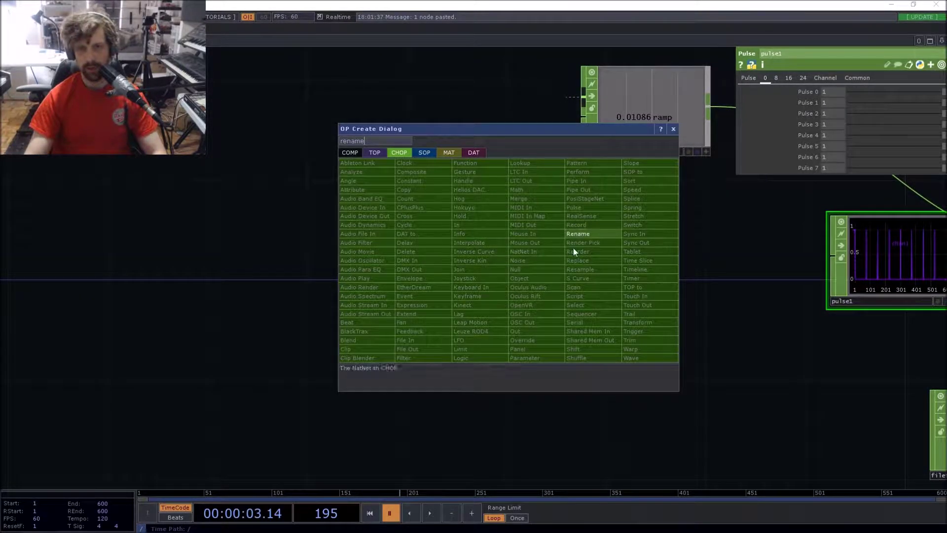
left_click(602, 236)
left_click(597, 261)
left_click_drag(499, 195, 638, 221)
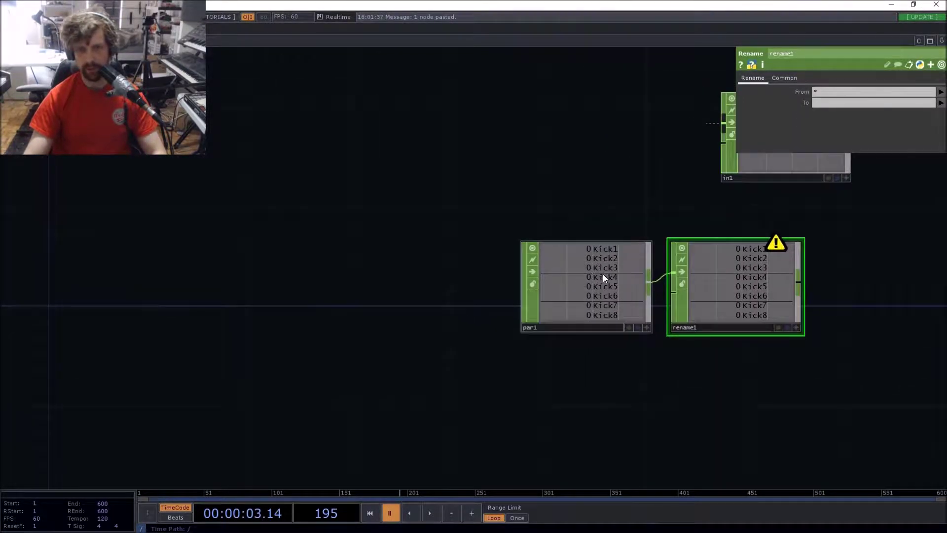
left_click_drag(603, 274, 451, 276)
left_click_drag(806, 282, 707, 280)
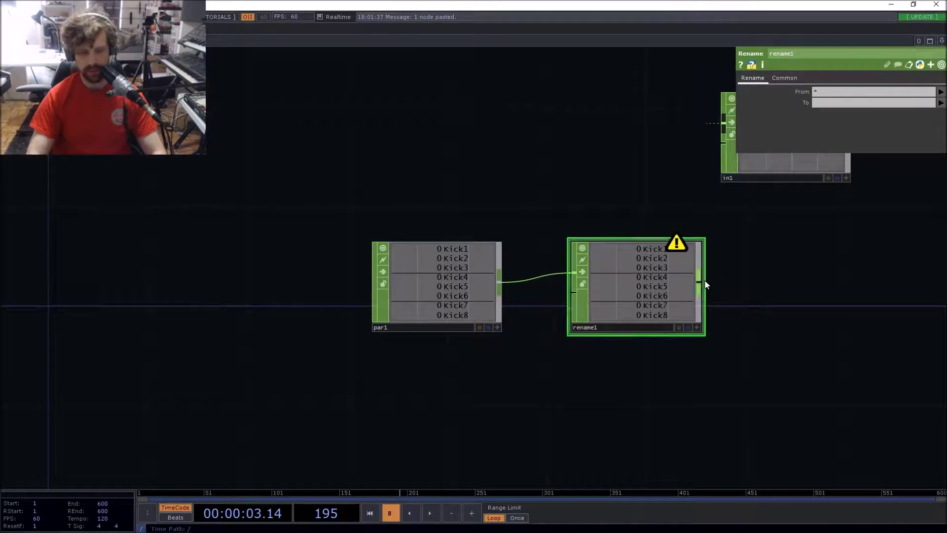
Step: Add a Null CHOP after rename1 and place pulse1 right beside it
key("Tab")
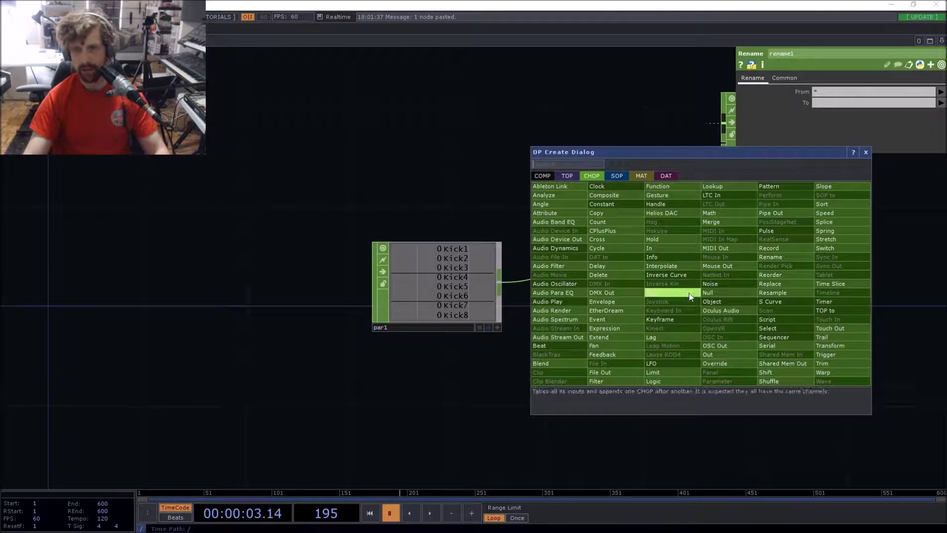
left_click(710, 292)
left_click(844, 277)
left_click_drag(844, 276, 822, 276)
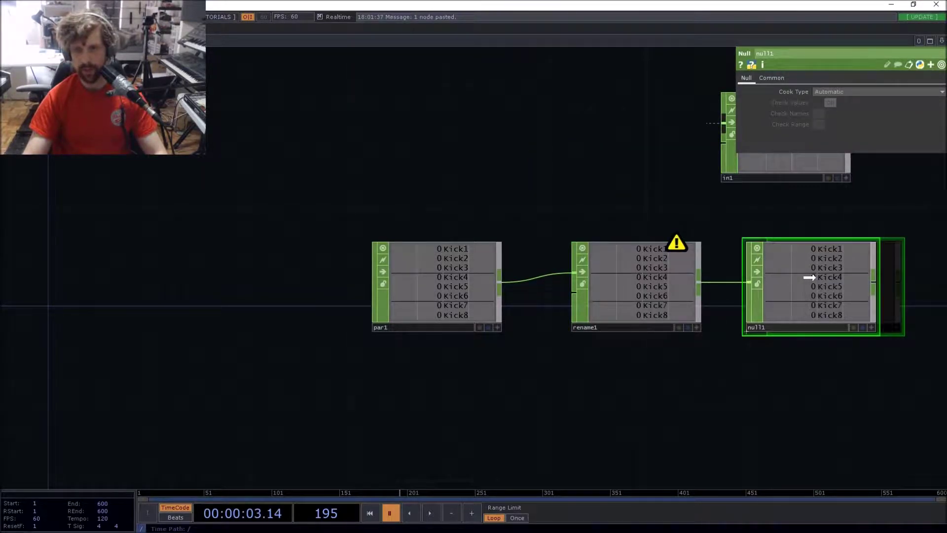
left_click_drag(768, 204, 564, 228)
left_click(436, 296)
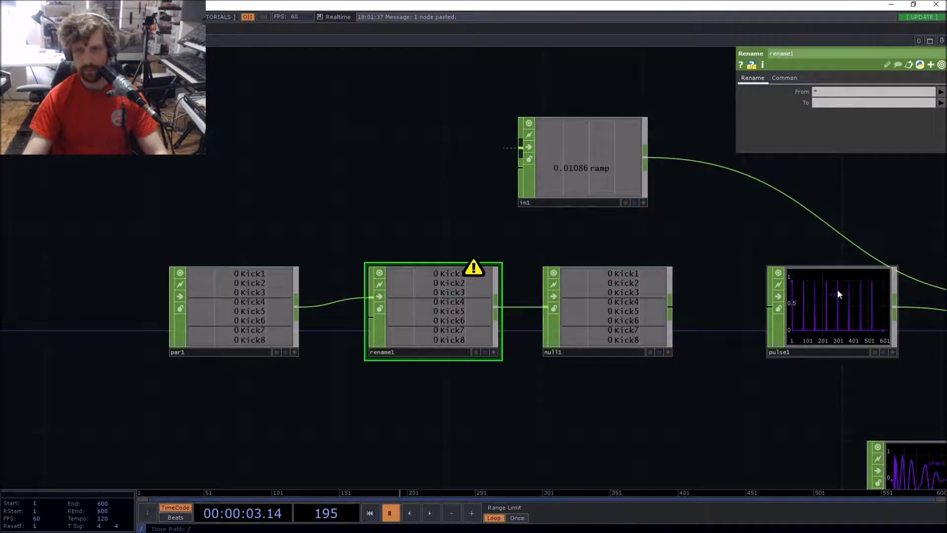
left_click_drag(838, 295, 764, 295)
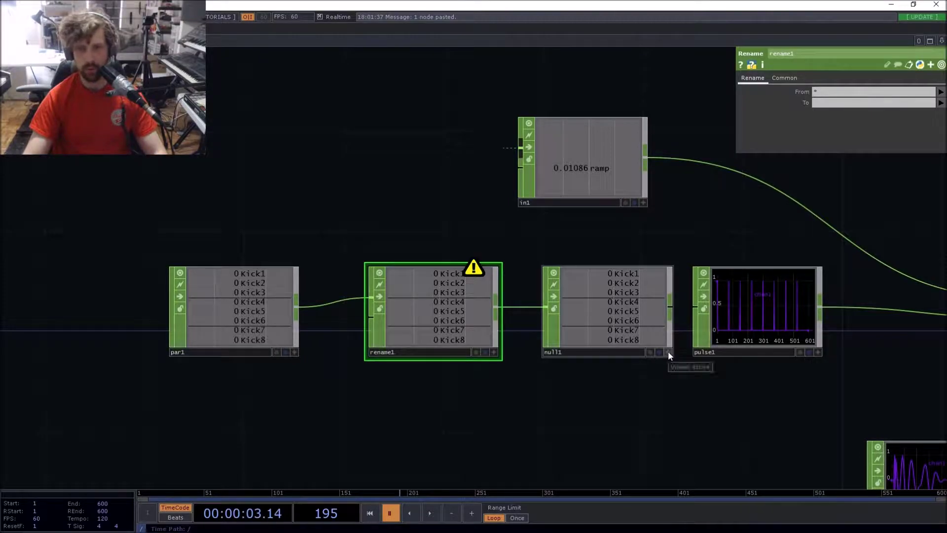
Step: Set rename1's To pattern to /project1/drum_machine1/pulse1:pulse[0-7]
left_click(812, 103)
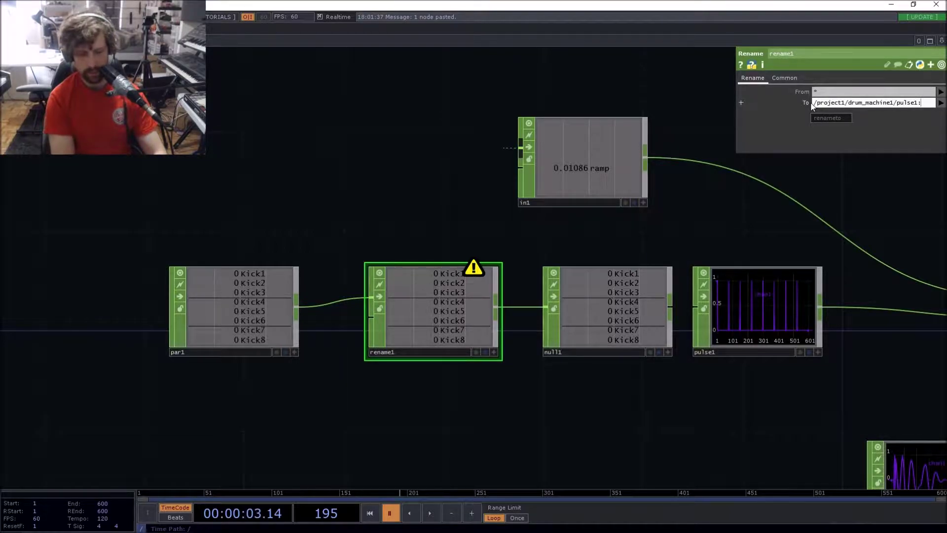
type("e[0")
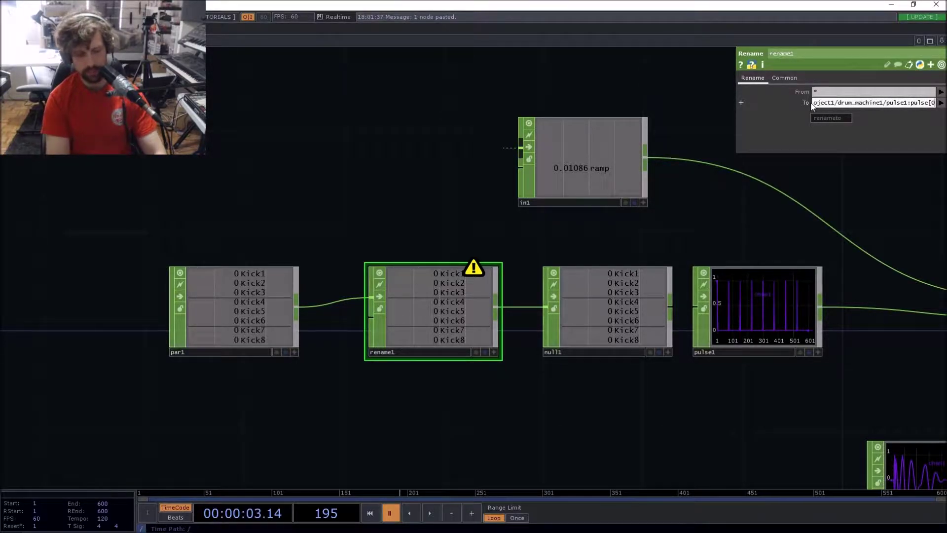
type("-7]")
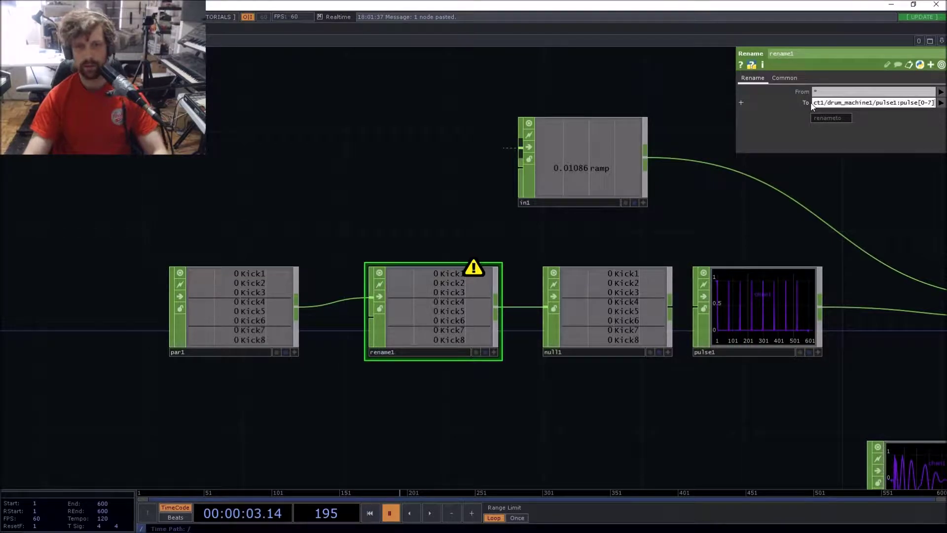
left_click(816, 96)
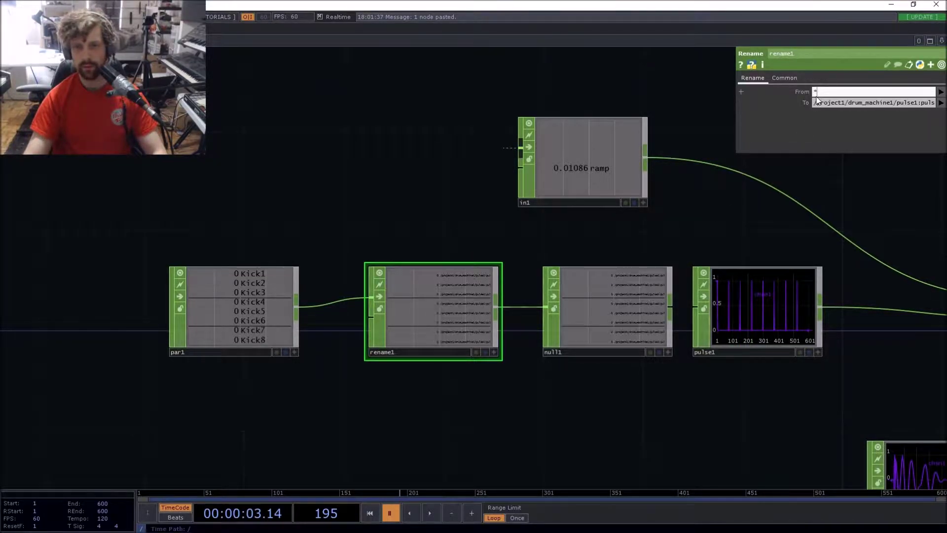
Step: Check null1's renamed channels and turn on its export so they drive pulse1's pulse parameters
scroll(581, 306, "up", 5)
scroll(580, 306, "down", 4)
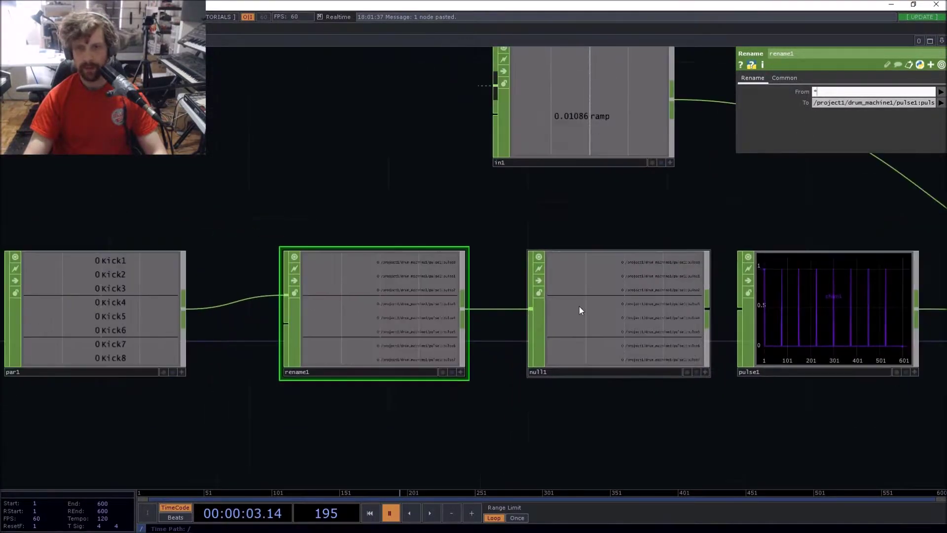
left_click_drag(677, 218, 565, 162)
scroll(505, 232, "up", 5)
scroll(442, 245, "down", 1)
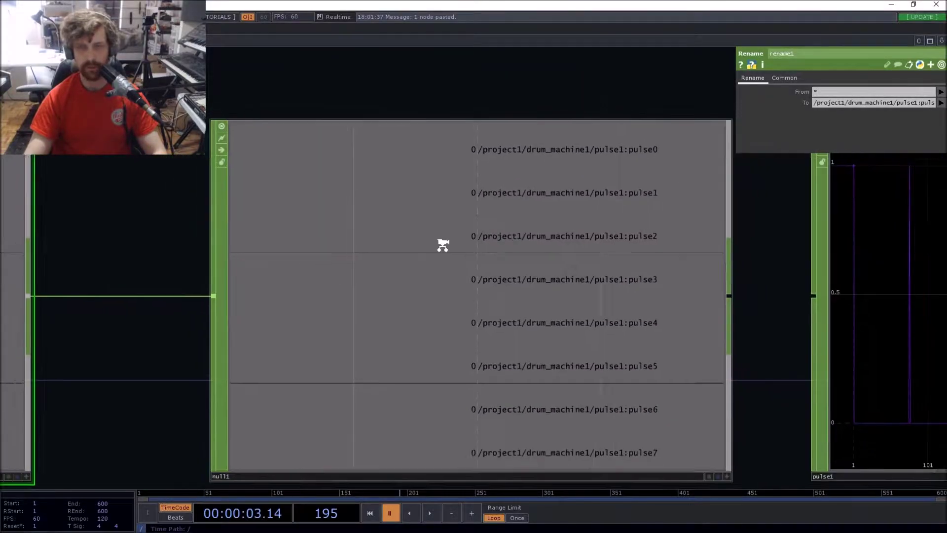
left_click_drag(737, 242, 735, 178)
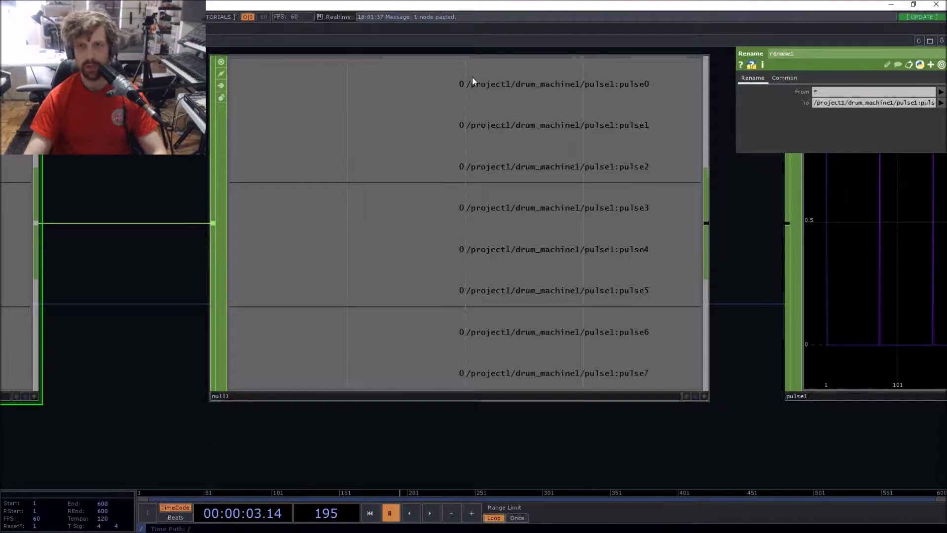
scroll(633, 312, "down", 6)
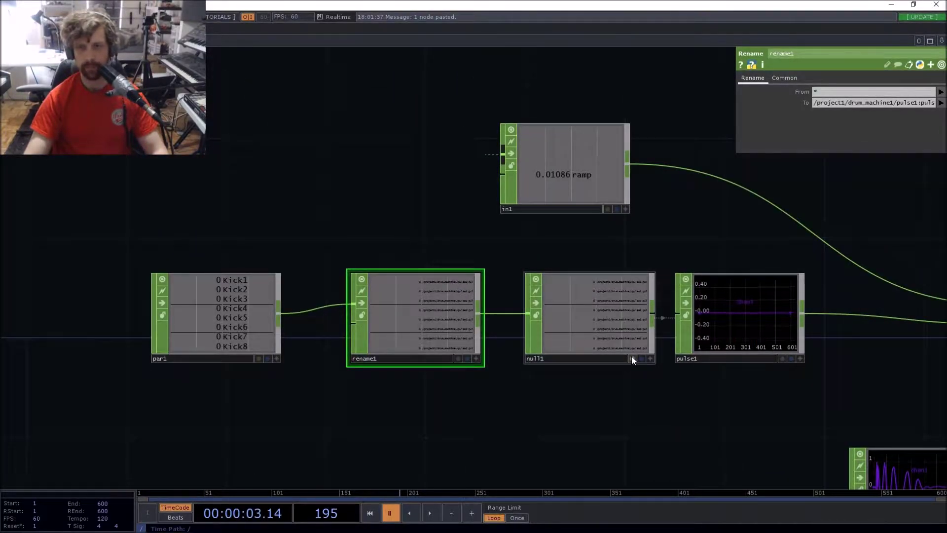
left_click(759, 325)
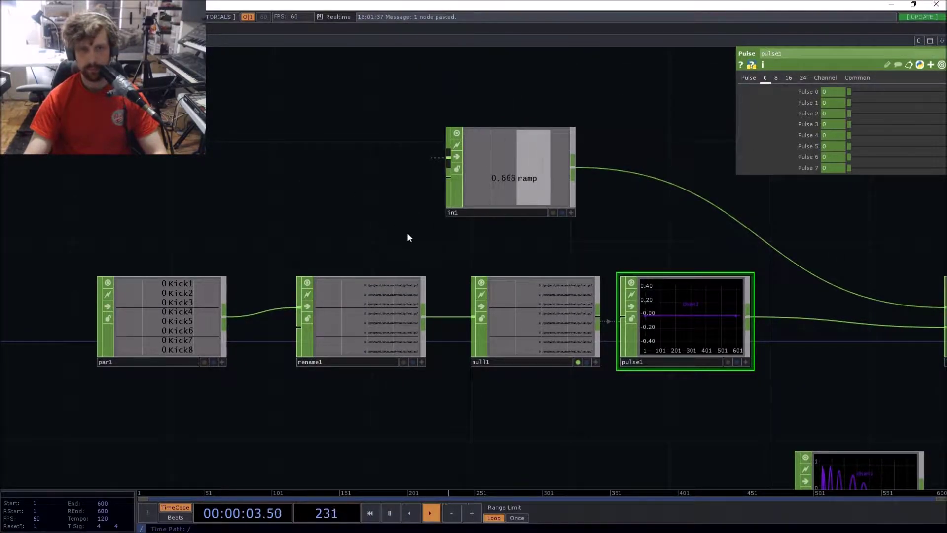
Step: Duplicate the par1, rename1, null1 and pulse1 chain and place the copy in a row directly below
scroll(345, 229, "down", 5)
scroll(281, 276, "up", 6)
scroll(240, 330, "down", 5)
left_click_drag(241, 330, 425, 284)
key("ctrl+c")
key("ctrl+v")
left_click(254, 340)
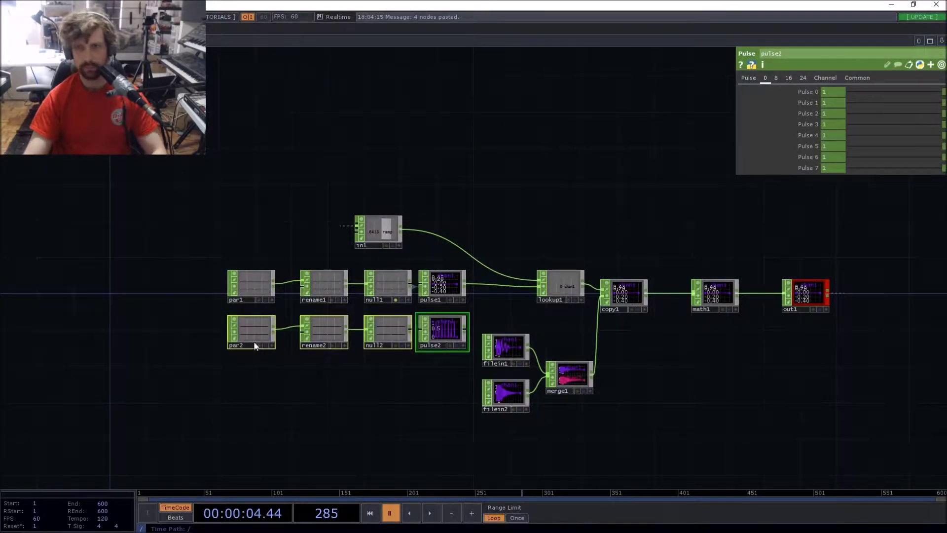
Step: Set par2's Parameters pattern to Snare[1-8]
scroll(253, 345, "up", 5)
left_click_drag(827, 104, 732, 110)
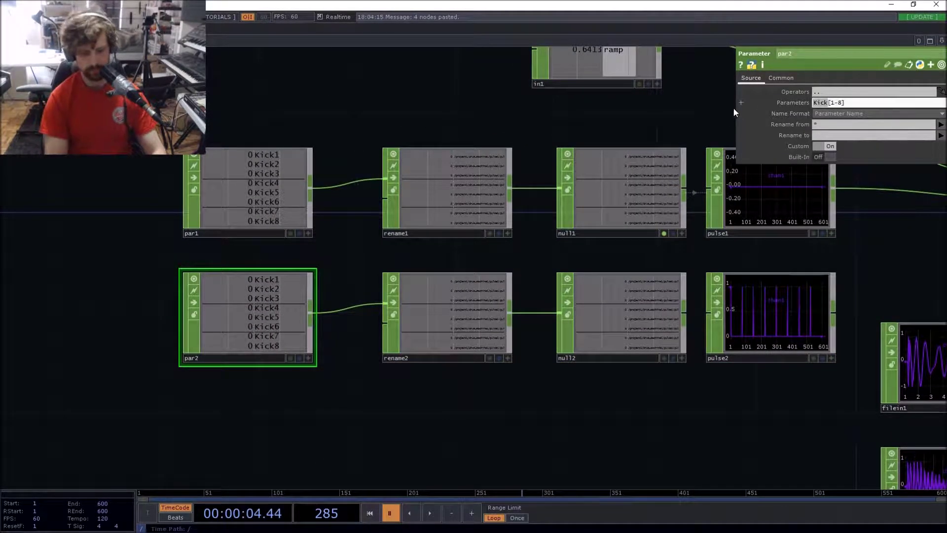
type("Snare")
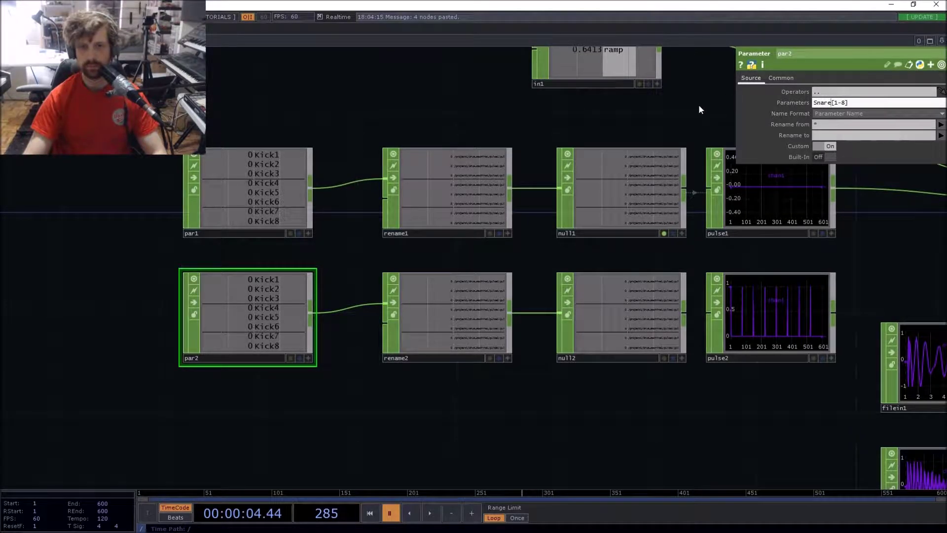
Step: Point rename2's To pattern at the second pulse node, /project1/drum_machine1/pulse2:pulse[0-7]
left_click(461, 302)
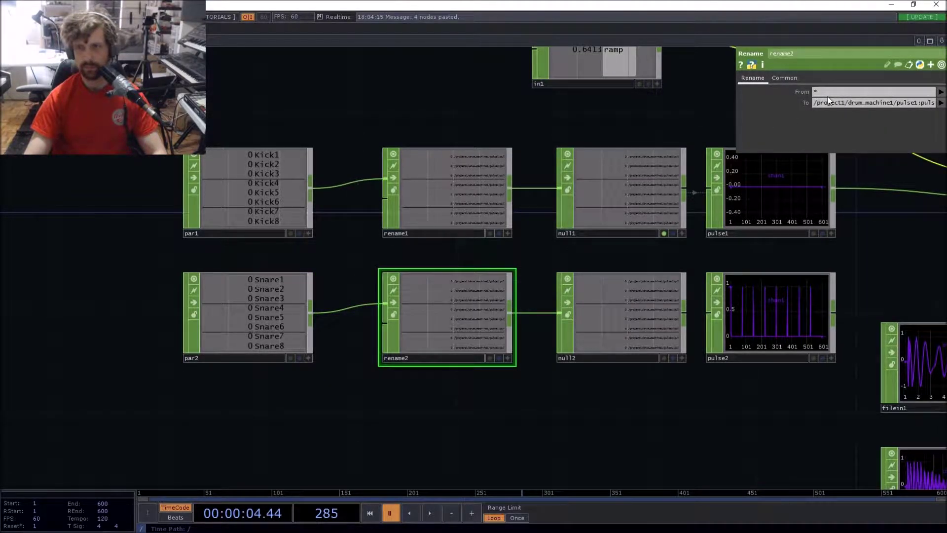
left_click(916, 104)
key("BackSpace")
type("2")
key("Return")
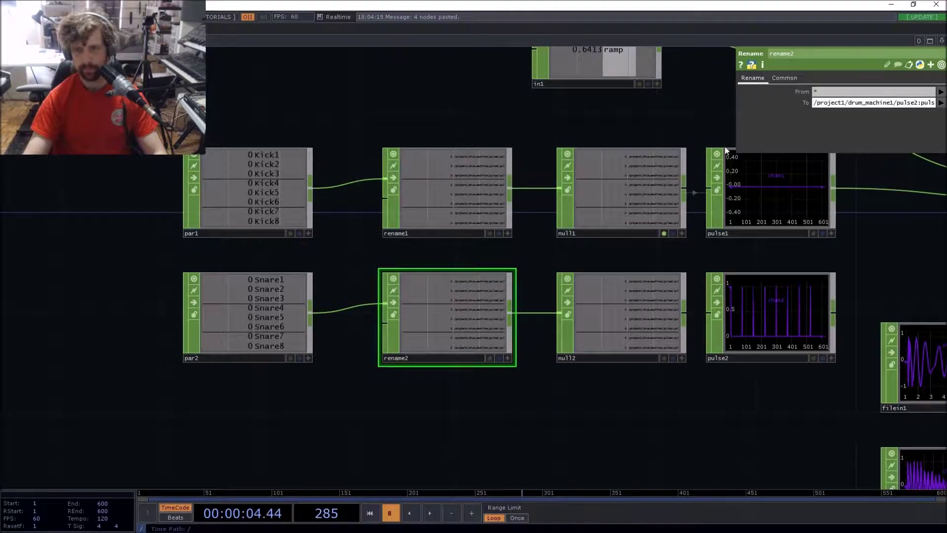
Step: Turn on null2's export so its channels drive pulse2's pulse parameters
left_click_drag(713, 413, 428, 364)
left_click(624, 317)
left_click(536, 339)
Step: Add a Merge CHOP between pulse1 and lookup1
scroll(619, 372, "down", 2)
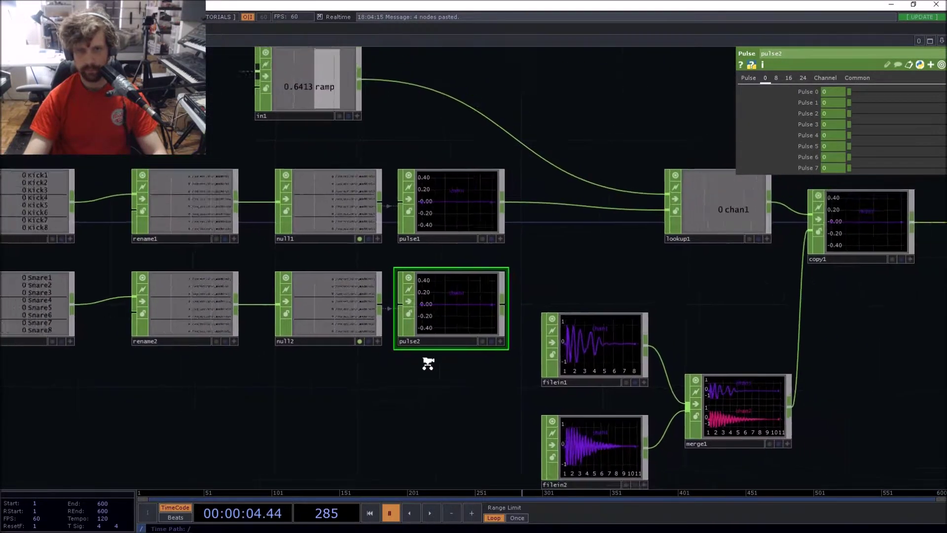
scroll(428, 363, "down", 2)
key("Tab")
type("mer")
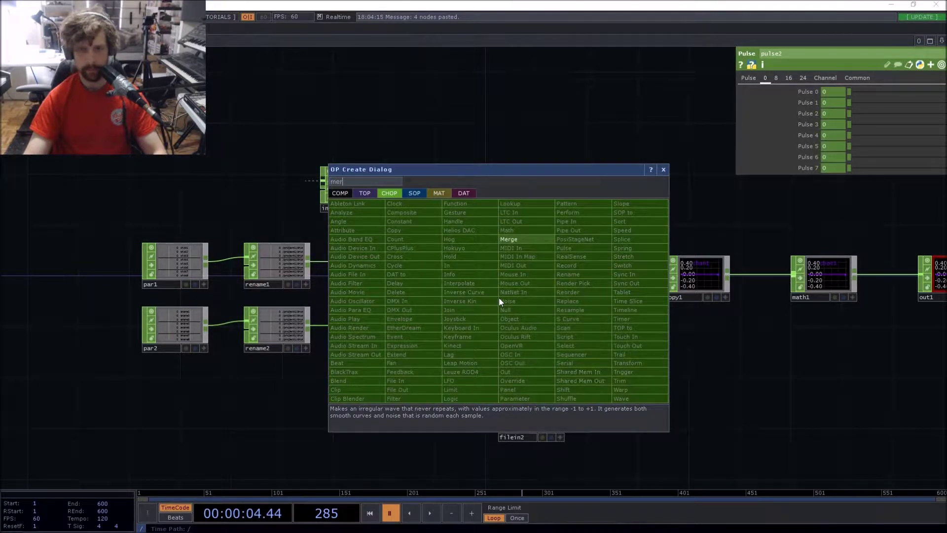
left_click(510, 239)
left_click(531, 277)
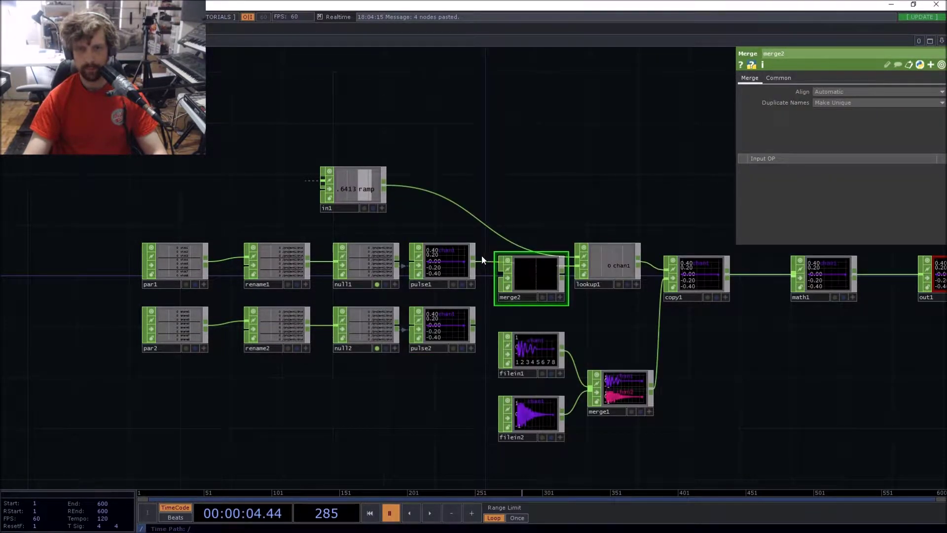
Step: Wire pulse1 and pulse2 into merge2, and connect merge2's output to lookup1's second input
left_click(500, 273)
left_click(473, 326)
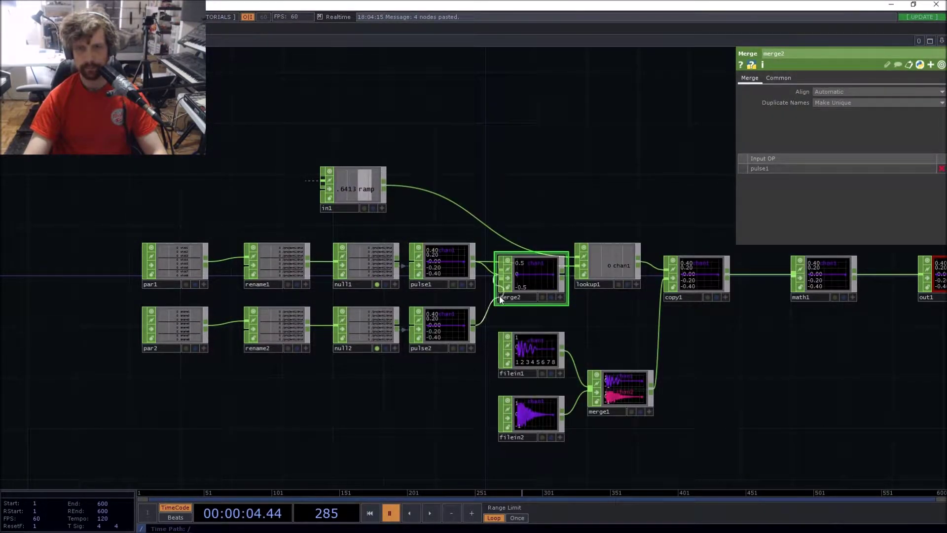
left_click(501, 276)
left_click(562, 275)
left_click(577, 267)
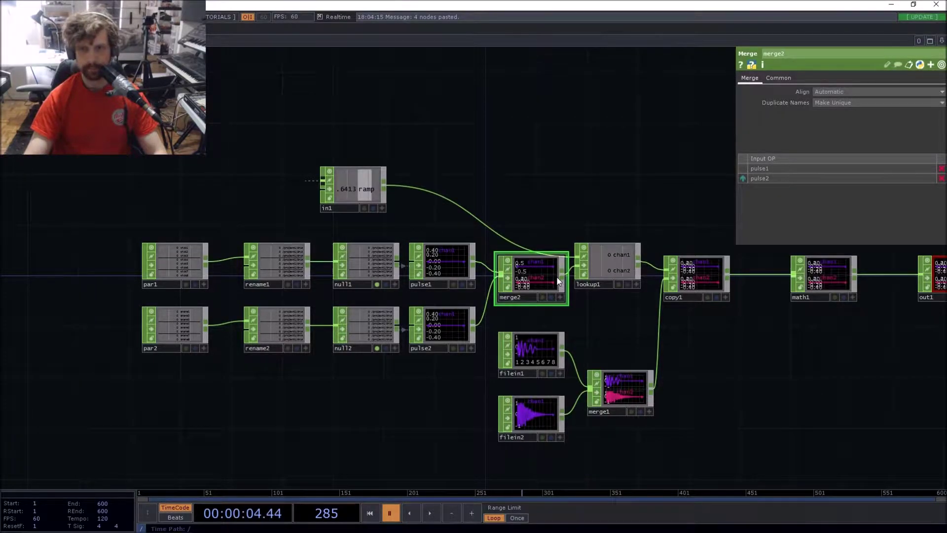
Step: Move lookup1 up so it sits above the line between merge2 and copy1
left_click_drag(583, 214, 544, 203)
left_click_drag(575, 268, 575, 242)
left_click_drag(605, 184, 576, 174)
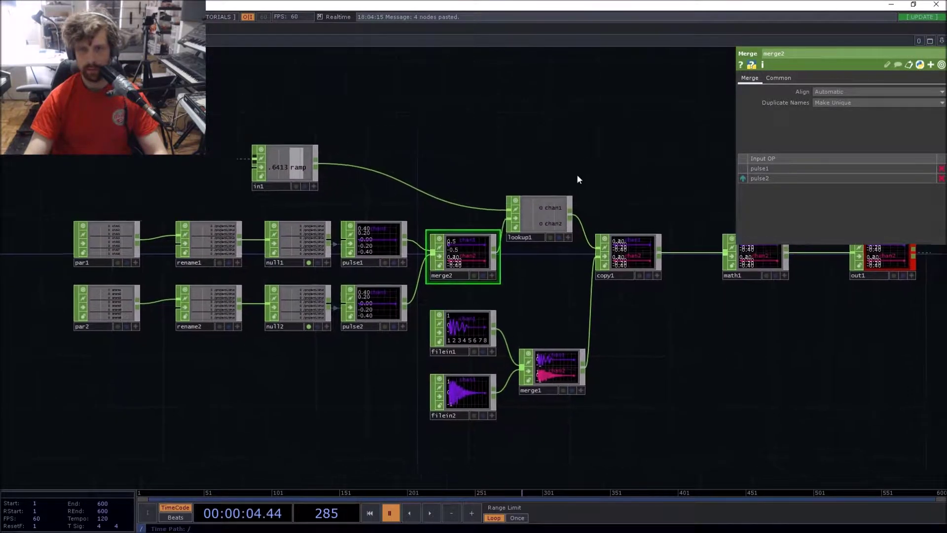
left_click_drag(578, 372, 517, 377)
scroll(683, 345, "left", 2)
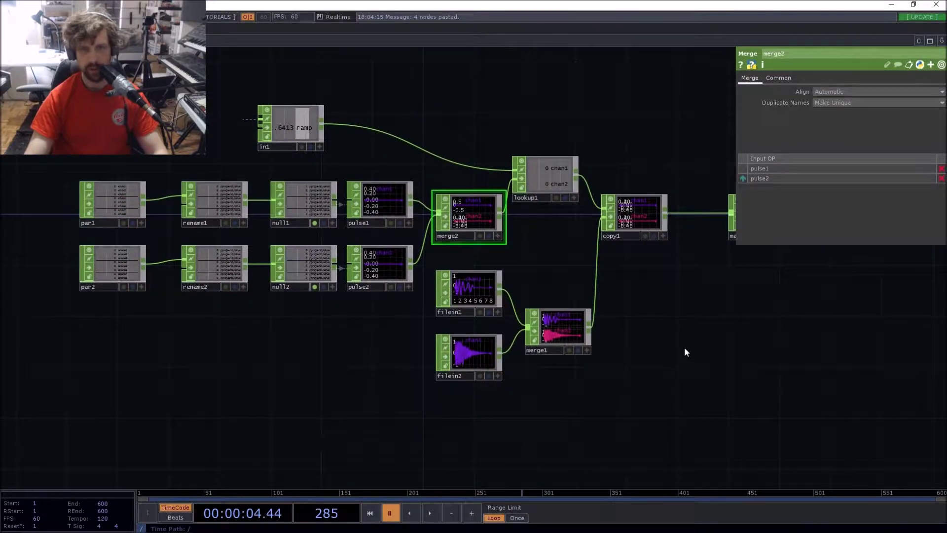
Step: Resume timeline playback and turn on Kick1 and Kick5 on the drum_machine1 component
scroll(685, 347, "down", 5)
scroll(685, 347, "down", 2)
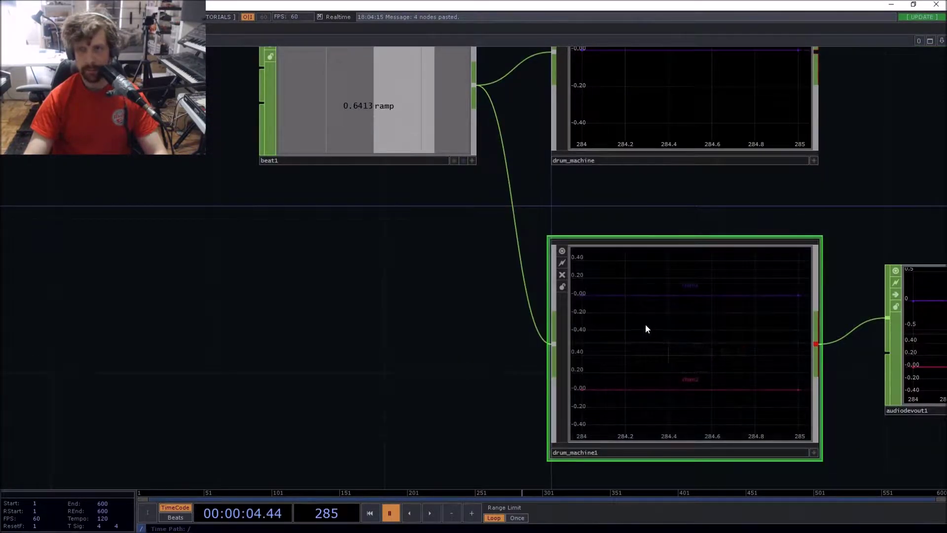
key("space")
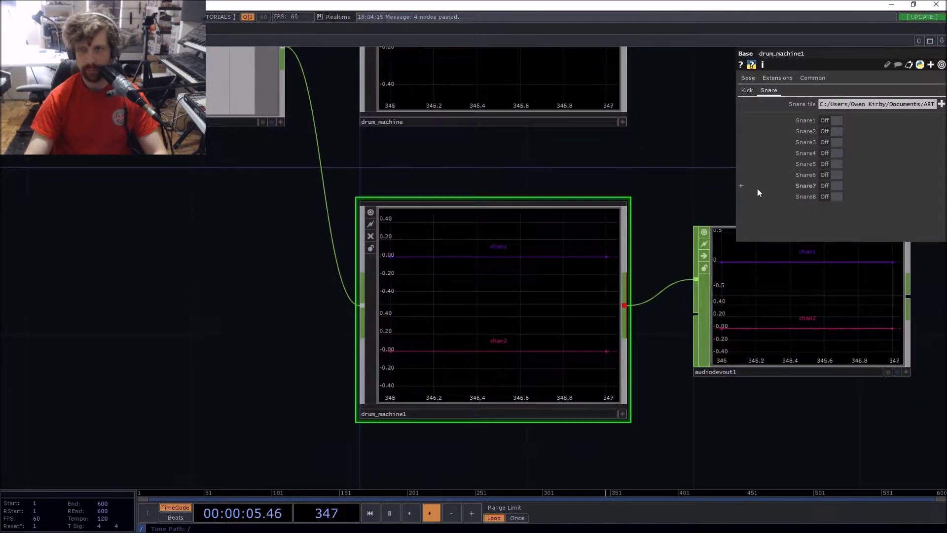
left_click(752, 92)
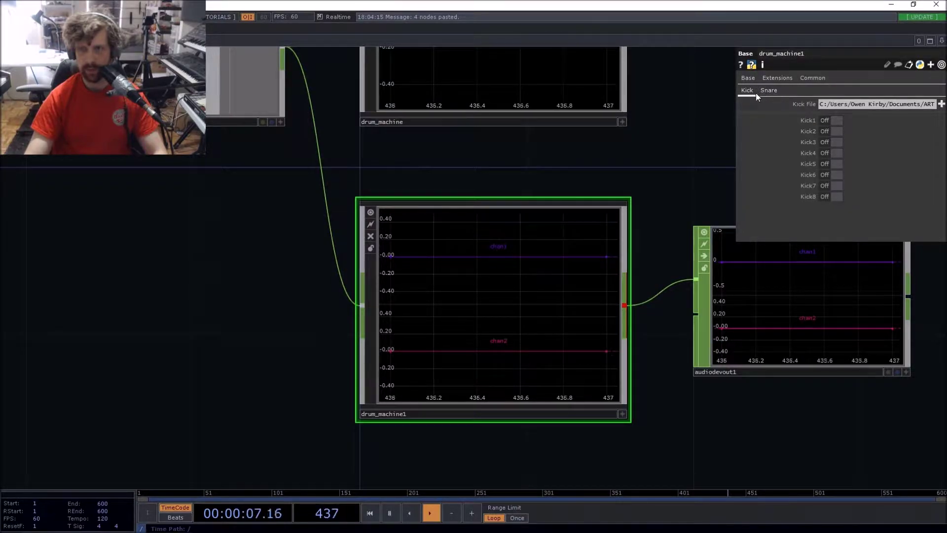
left_click(834, 121)
left_click(835, 166)
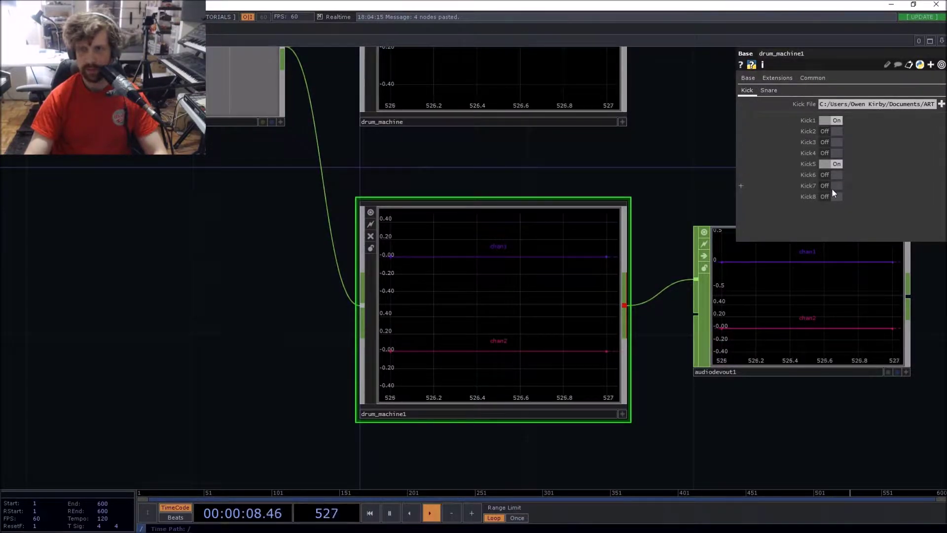
left_click(768, 91)
Step: Set Combine Channels to Add on math1 inside drum_machine1
scroll(491, 339, "up", 5)
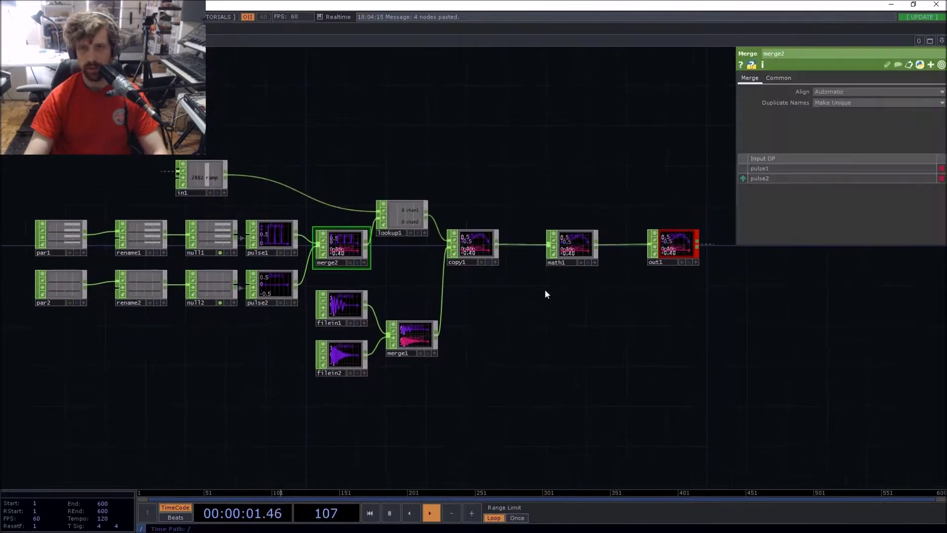
scroll(545, 292, "up", 6)
left_click_drag(545, 292, 428, 442)
left_click_drag(472, 162, 730, 127)
left_click_drag(680, 288, 341, 339)
left_click(443, 277)
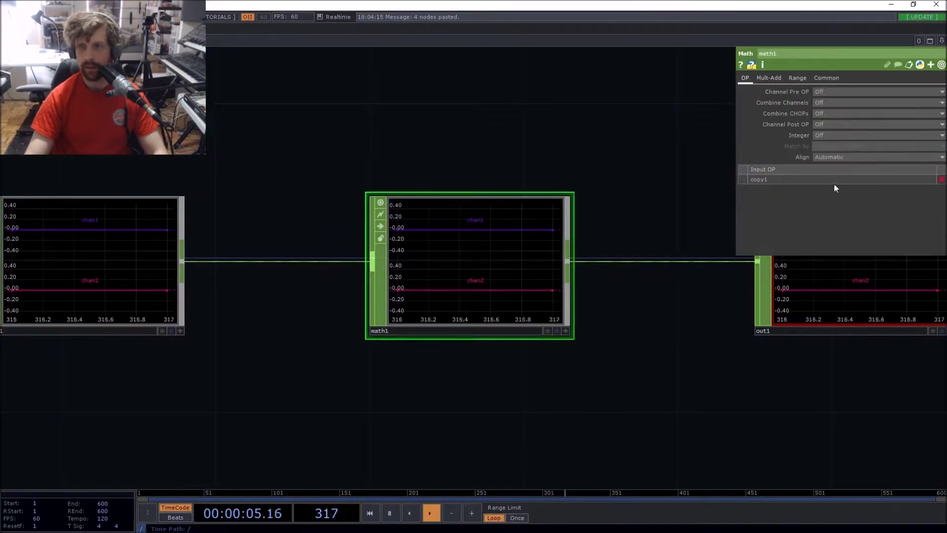
left_click(826, 102)
left_click(831, 122)
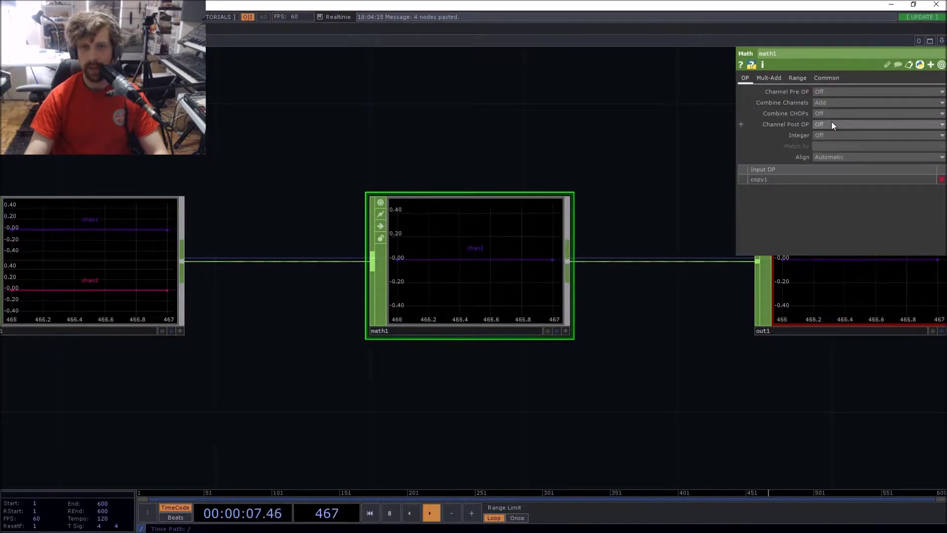
Step: Turn on Kick2, Kick3, Kick4 and Kick7 on drum_machine1 in the parent network
middle_click_drag(507, 219, 610, 224)
scroll(513, 309, "down", 10)
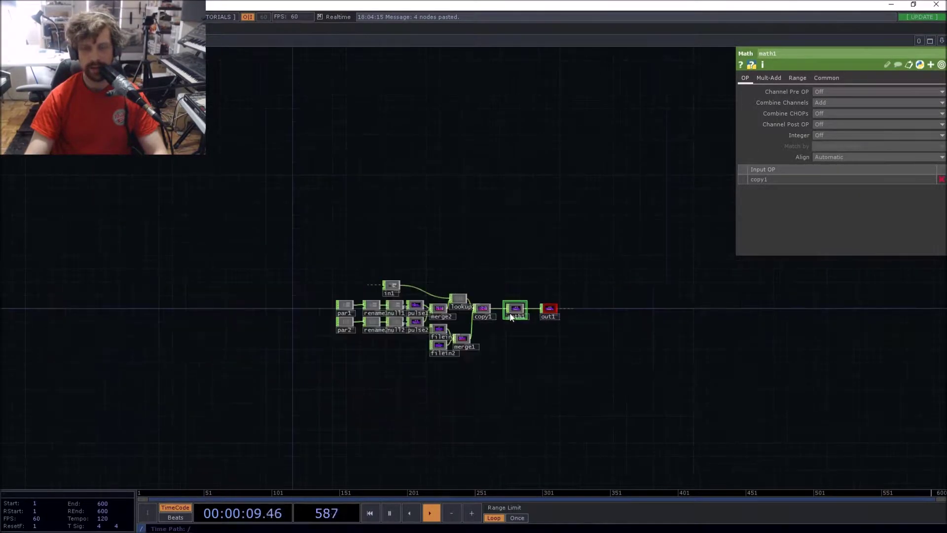
scroll(508, 319, "up", 8)
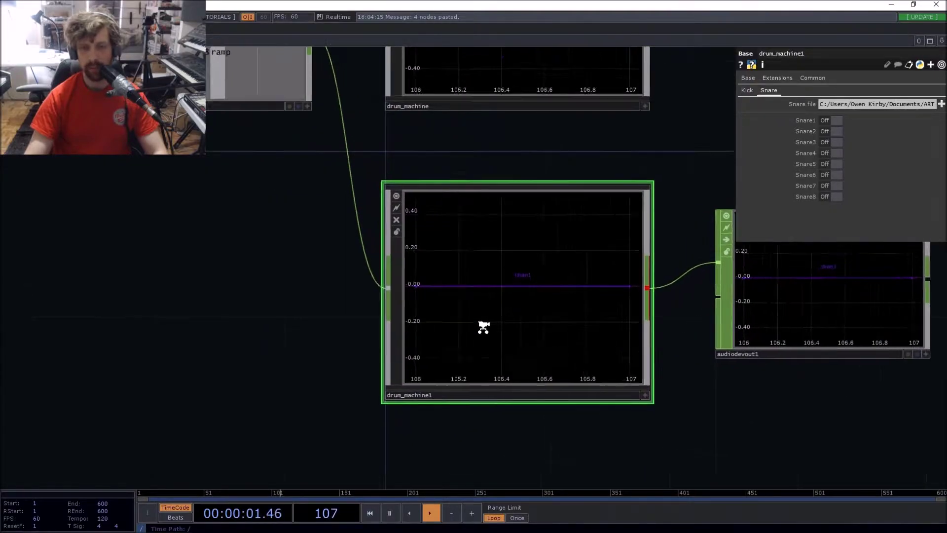
scroll(256, 387, "down", 4)
left_click_drag(171, 415, 413, 361)
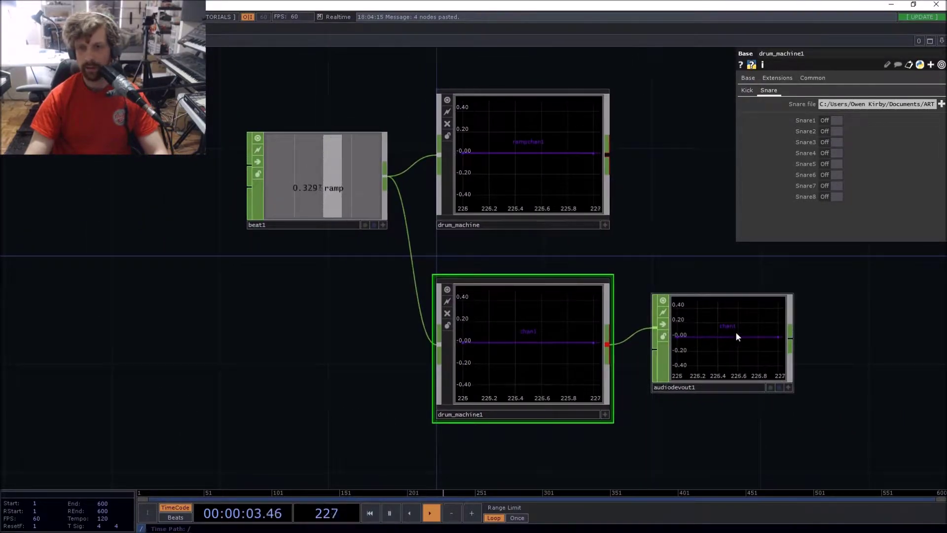
scroll(736, 332, "down", 4)
left_click_drag(724, 329, 738, 342)
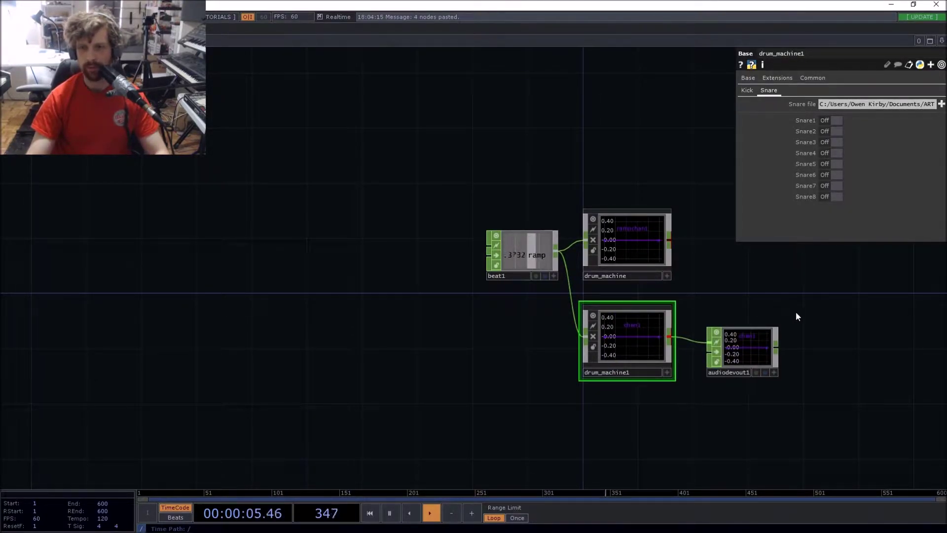
left_click_drag(794, 314, 745, 325)
left_click(747, 90)
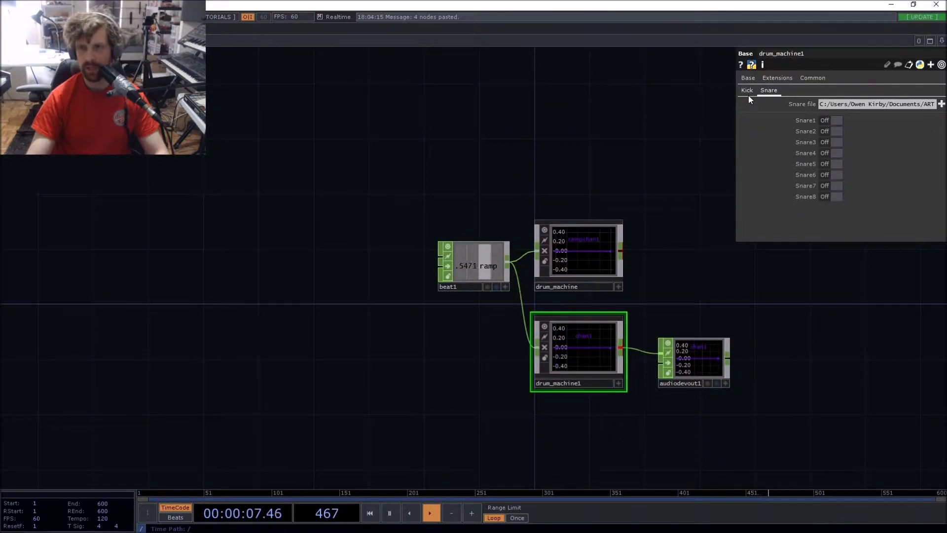
left_click(836, 186)
left_click(837, 131)
left_click(836, 142)
left_click(836, 153)
left_click(837, 163)
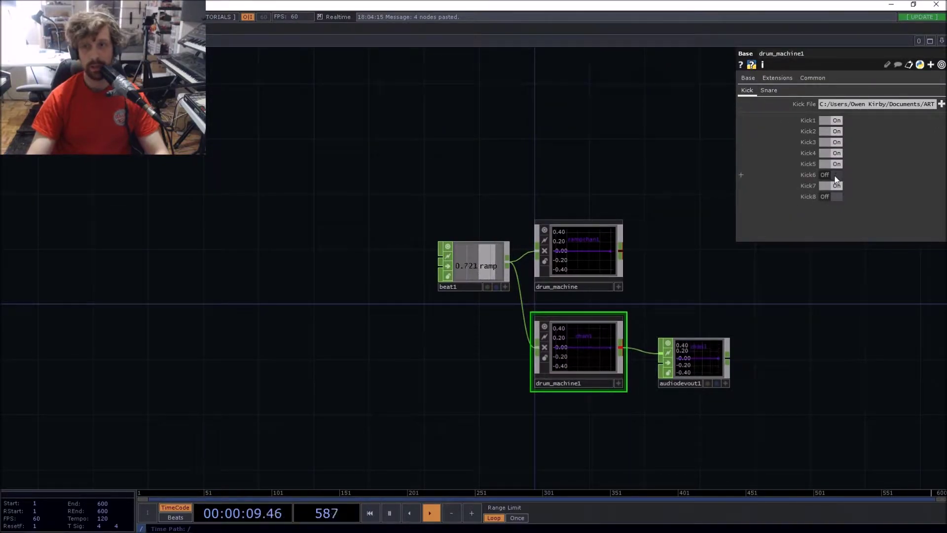
Step: Turn on Snare1, Snare3, Snare4, Snare6 and Snare7 on drum_machine1
left_click(778, 93)
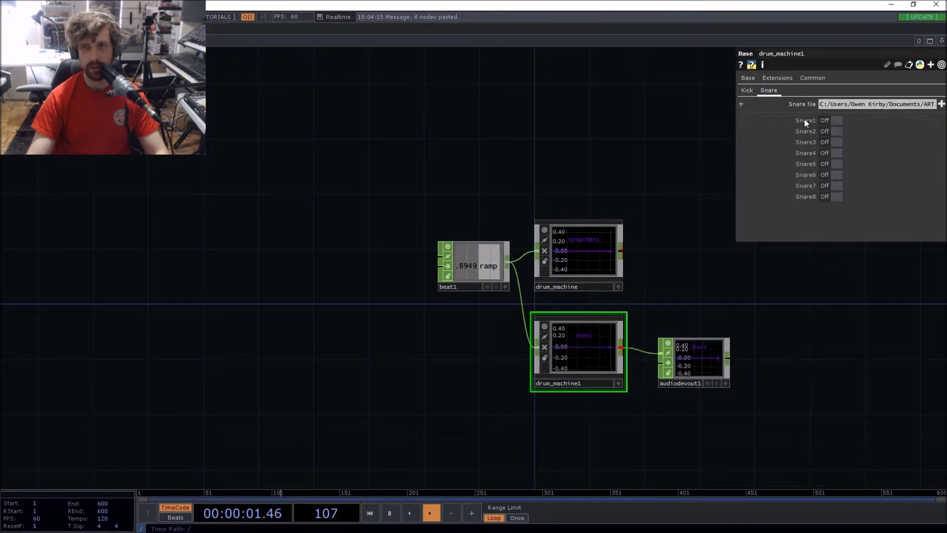
left_click(837, 175)
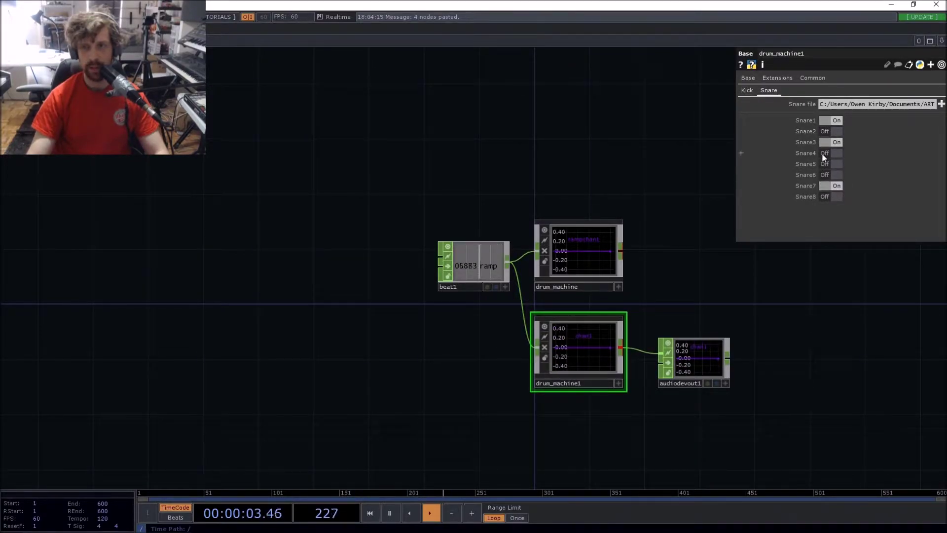
left_click(836, 153)
Step: Spread out lookup1, copy1, math1 and out1 inside drum_machine1 to leave more space between the nodes
scroll(659, 337, "up", 8)
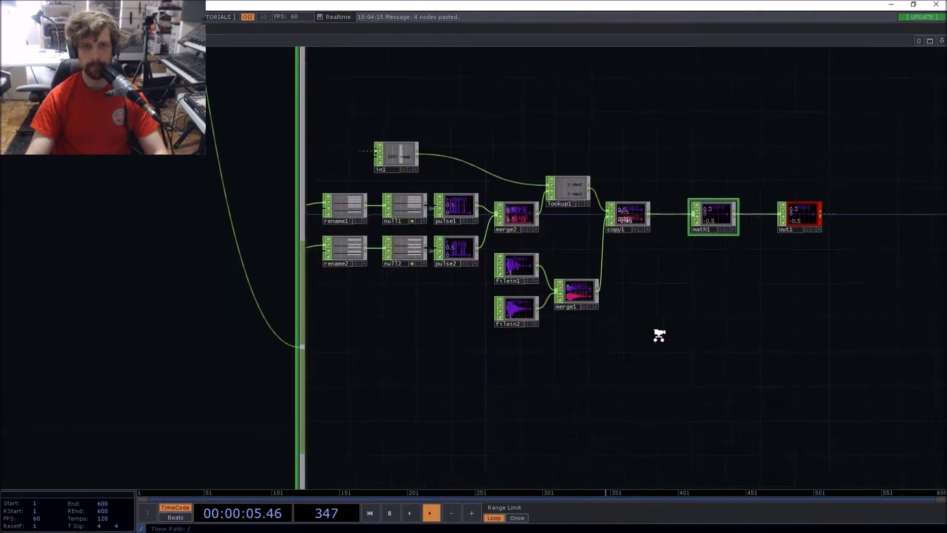
left_click_drag(657, 334, 583, 356)
left_click_drag(448, 264, 590, 279)
scroll(590, 282, "up", 4)
scroll(481, 325, "down", 5)
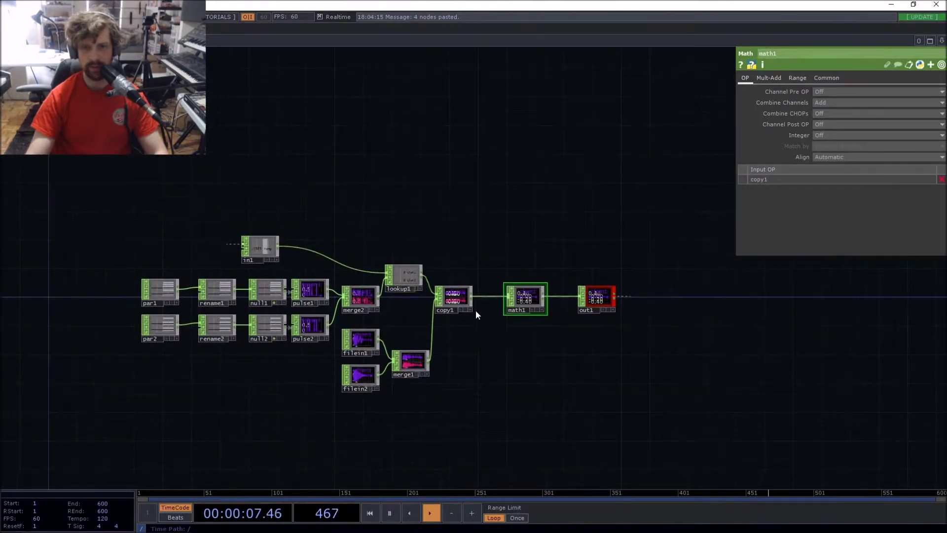
left_click_drag(469, 260, 594, 334)
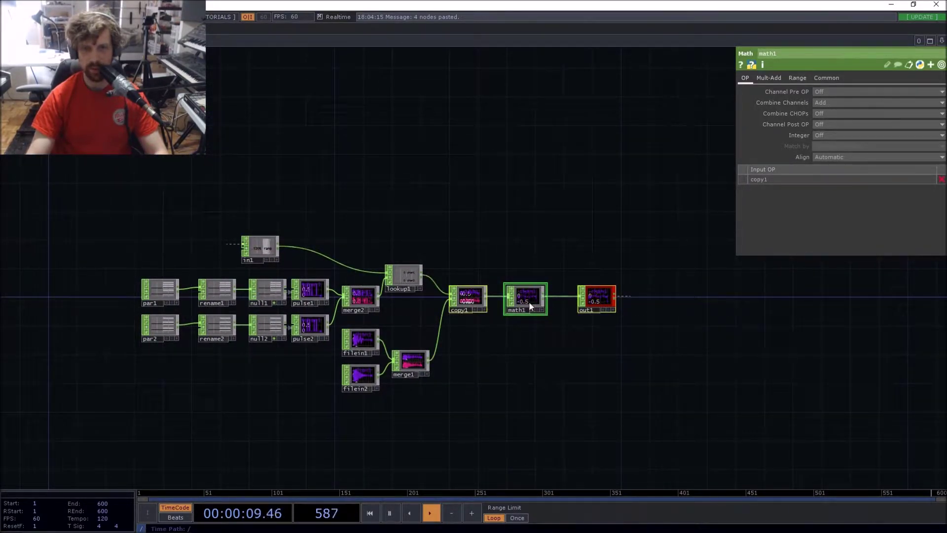
left_click_drag(515, 301, 557, 302)
scroll(423, 288, "up", 5)
left_click_drag(387, 266, 471, 267)
left_click_drag(387, 227, 469, 218)
scroll(443, 276, "up", 3)
Step: Check pulse1's step values and turn off Interpolate on lookup1
left_click_drag(415, 351, 617, 296)
scroll(412, 177, "up", 7)
left_click(412, 173)
scroll(408, 275, "down", 10)
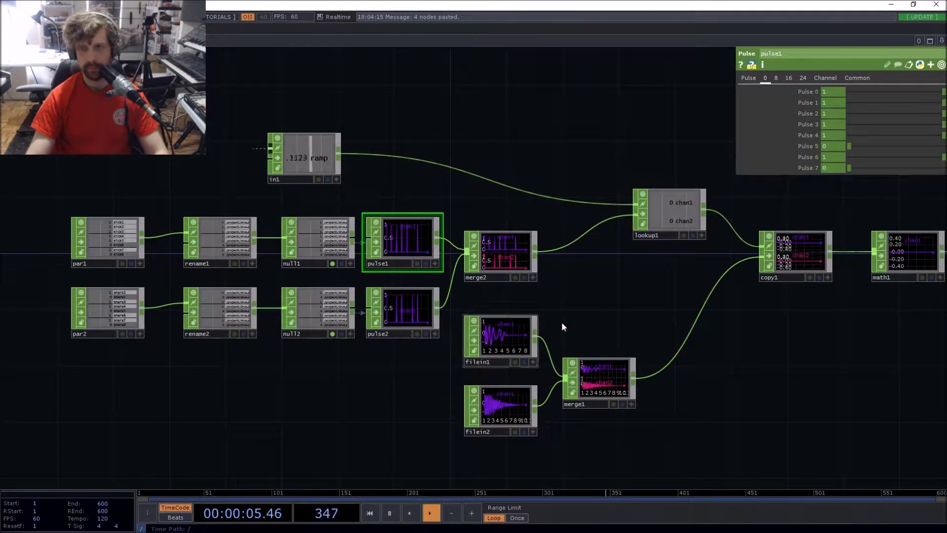
left_click(672, 206)
left_click(829, 135)
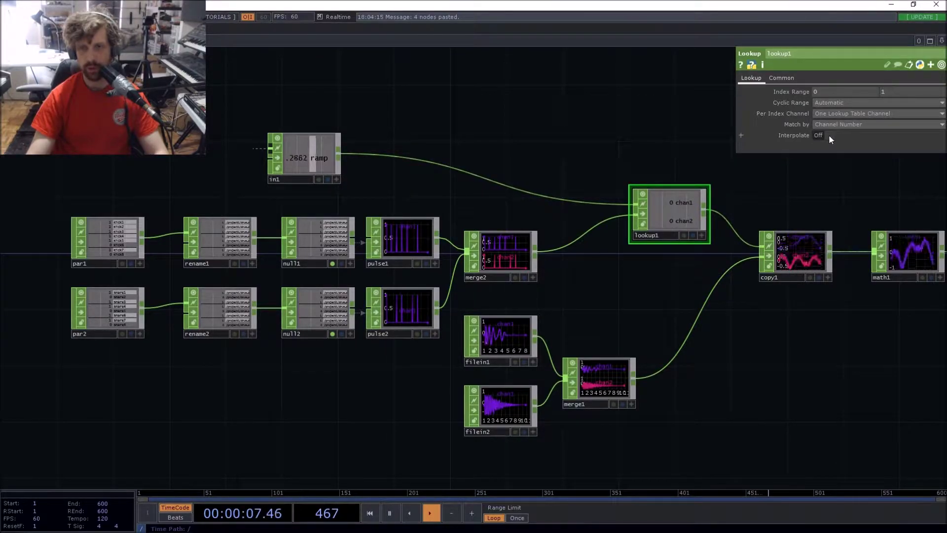
left_click_drag(655, 164, 669, 170)
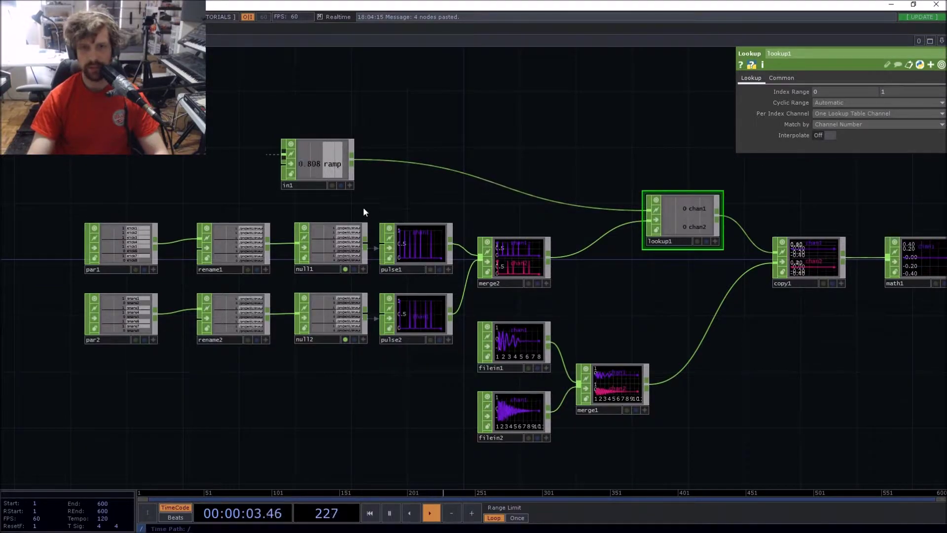
Step: Select pulse1 and pulse2 together and set their Pulse Width to 0.205
right_click_drag(417, 203, 439, 369)
left_click(748, 78)
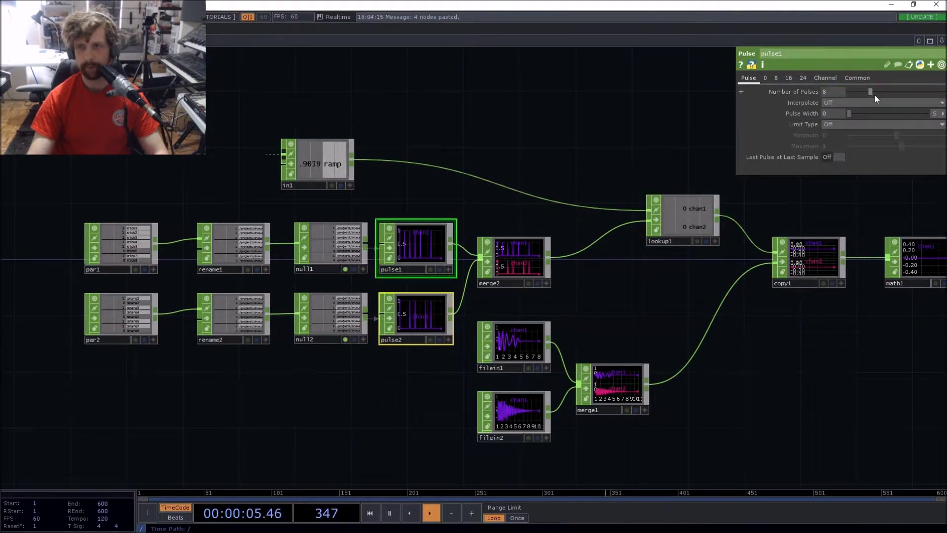
left_click_drag(859, 114, 866, 113)
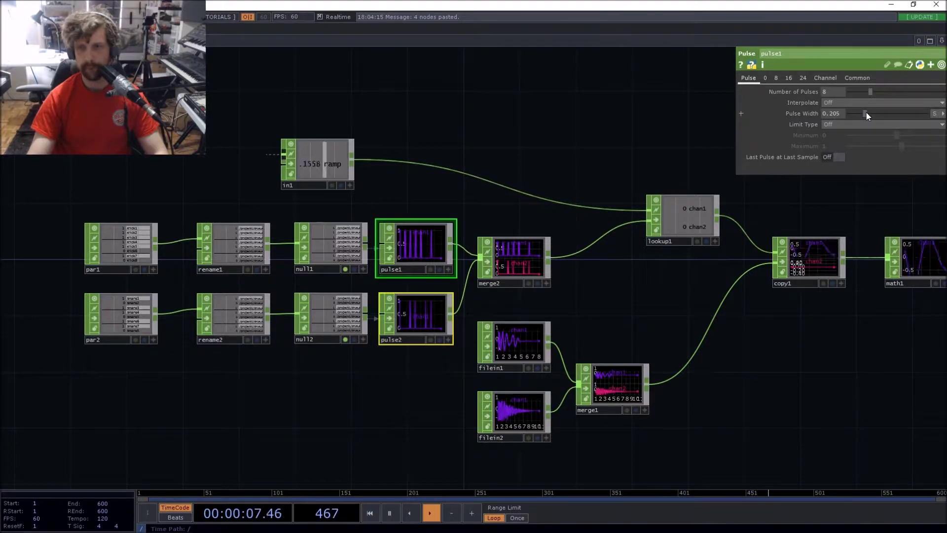
left_click_drag(522, 174, 434, 184)
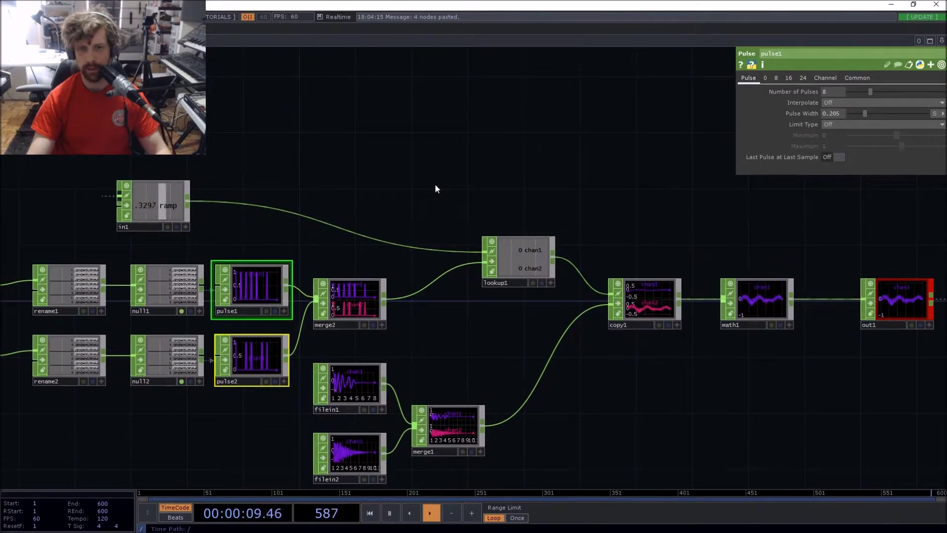
Step: Turn off Snare1, Snare3, Snare4 and Snare6 on drum_machine1
scroll(434, 188, "down", 10)
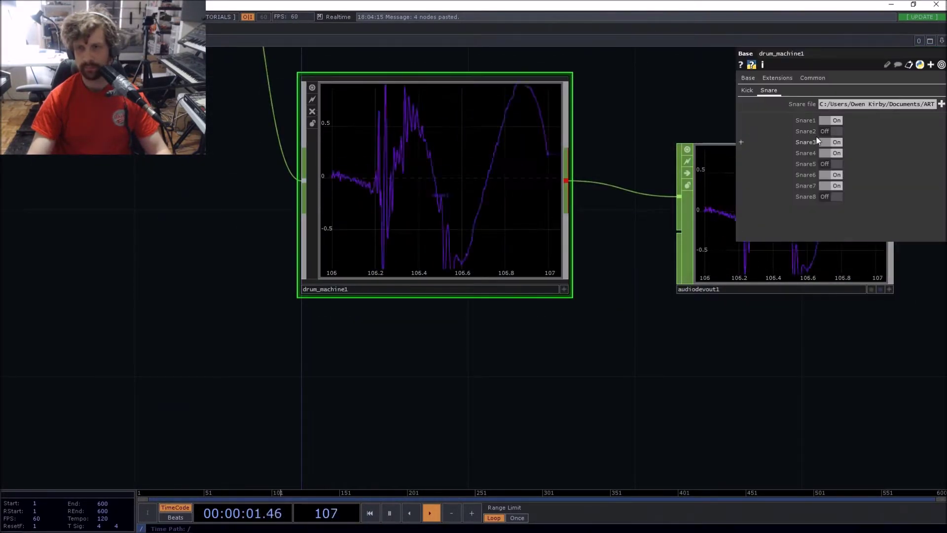
left_click(838, 122)
left_click(835, 143)
left_click(833, 154)
left_click(834, 175)
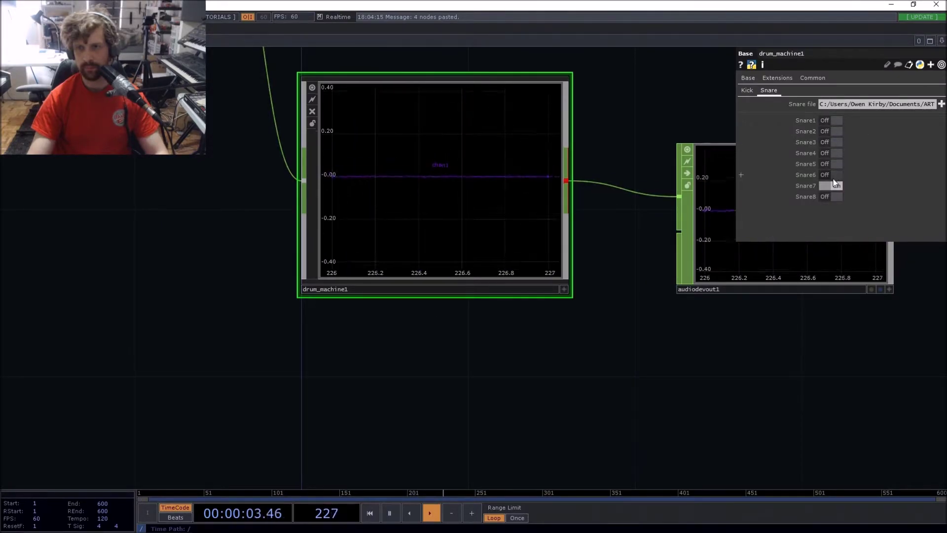
Step: Turn off Kick2, Kick3 and Kick5 on drum_machine1
left_click(746, 90)
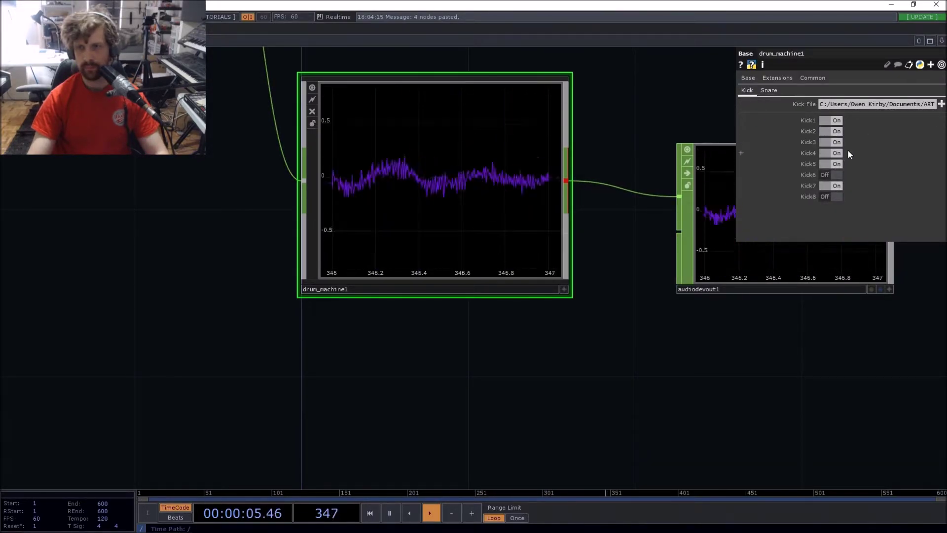
left_click(833, 131)
left_click(833, 163)
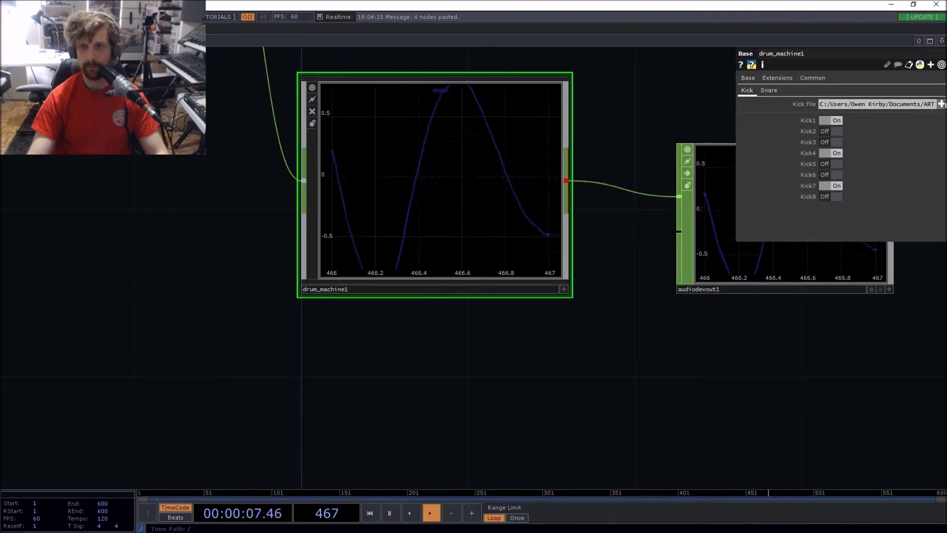
Step: Load RSH 707-1 as drum_machine1's snare file, and replace it with another sample from the TR707-DRE folder
left_click(768, 90)
left_click(940, 103)
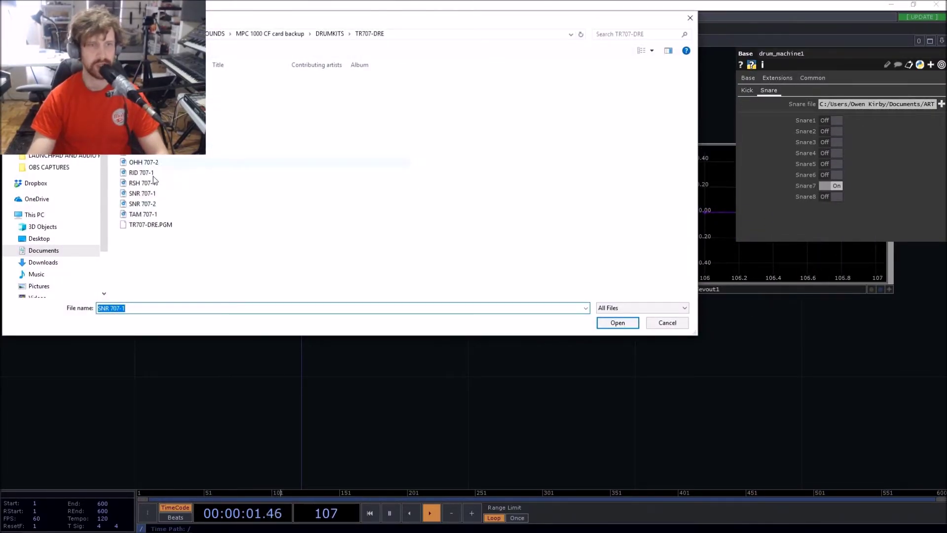
double_click(142, 194)
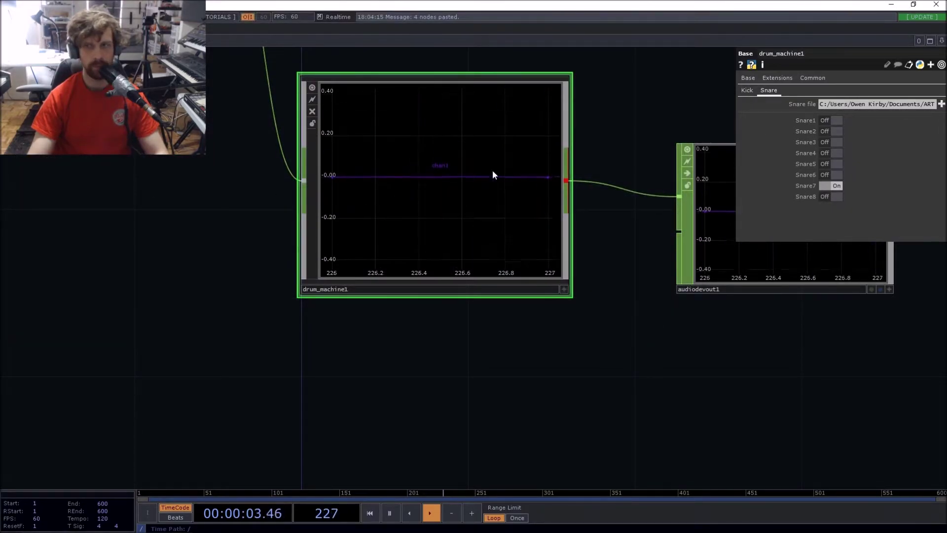
left_click(940, 104)
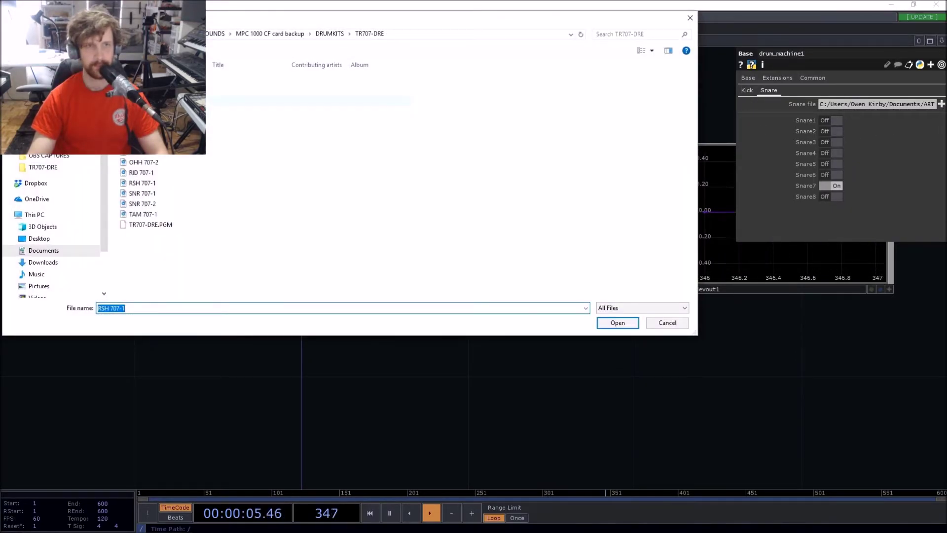
double_click(143, 100)
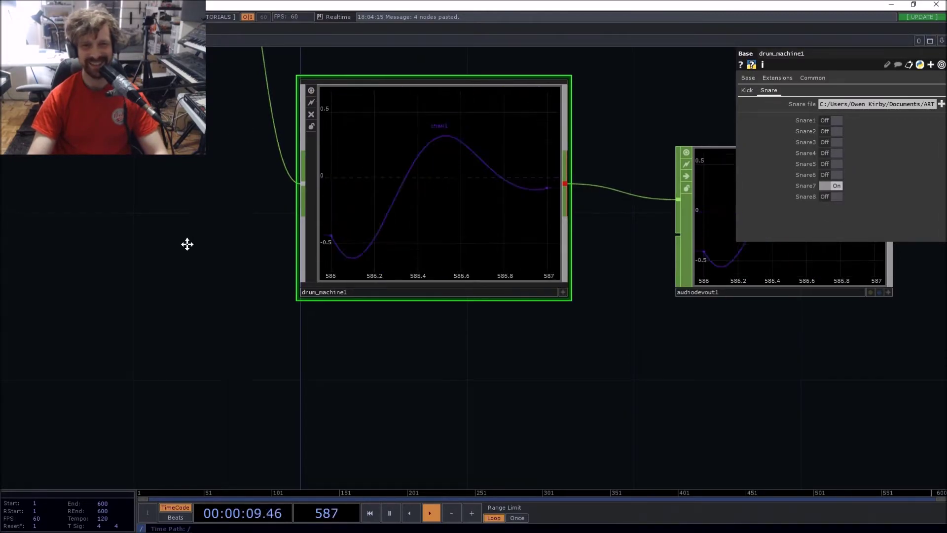
scroll(407, 238, "up", 5)
scroll(407, 228, "down", 8)
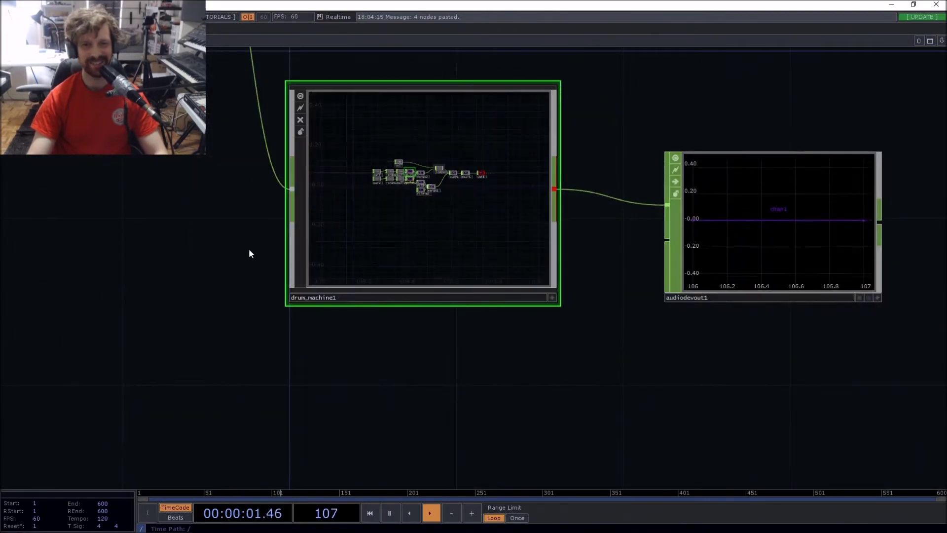
scroll(206, 334, "down", 5)
scroll(182, 334, "up", 3)
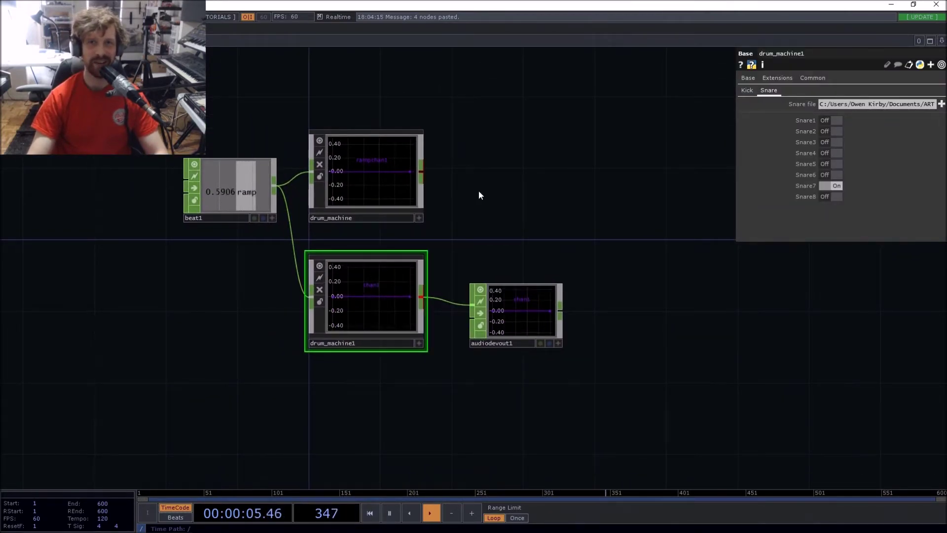
left_click_drag(503, 172, 538, 129)
scroll(515, 167, "down", 2)
scroll(518, 171, "up", 2)
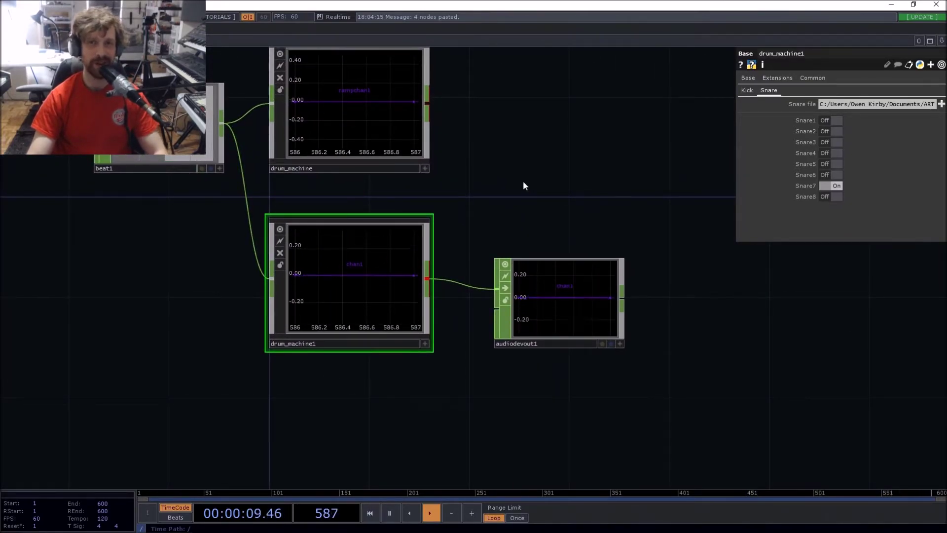
left_click_drag(523, 185, 553, 199)
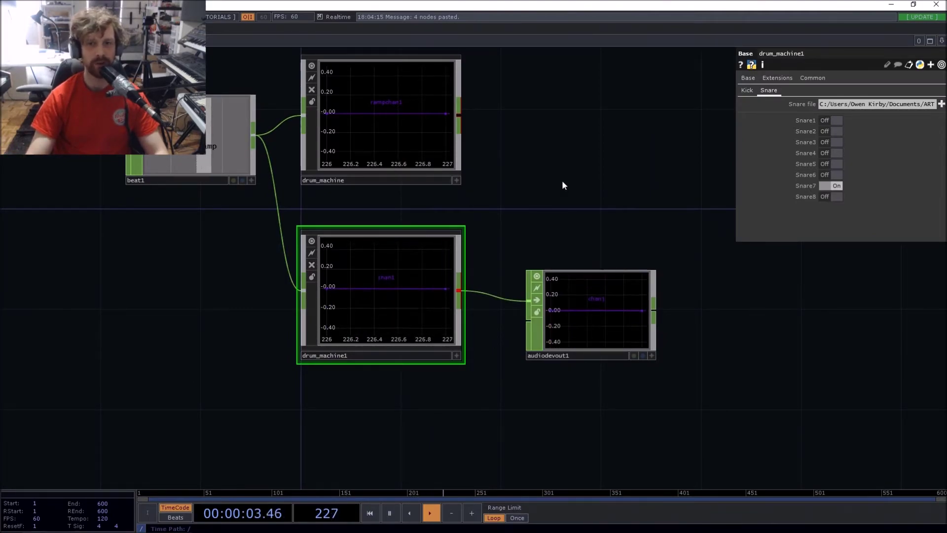
left_click_drag(541, 201, 608, 167)
left_click_drag(655, 289, 630, 287)
left_click_drag(597, 189, 577, 199)
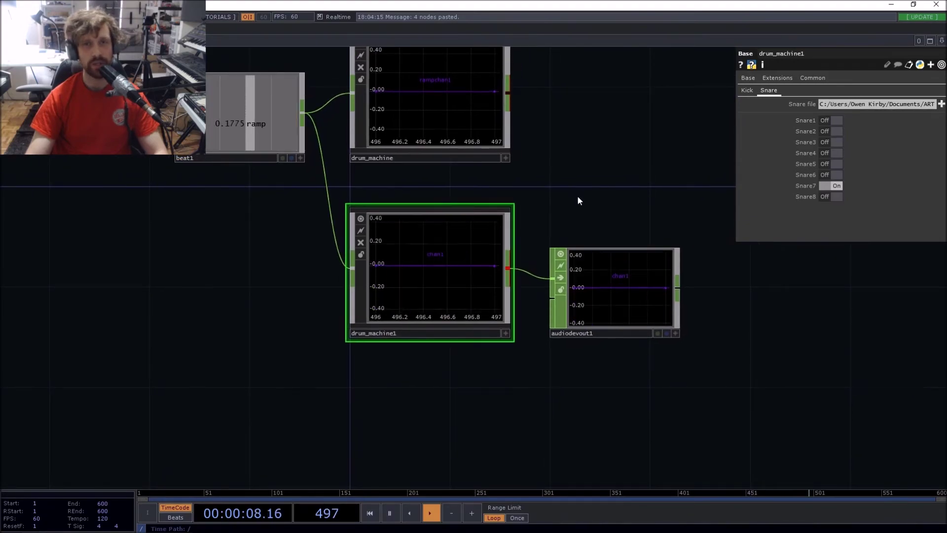
Step: Turn off Snare7 and the Kick1, Kick4 and Kick7 toggles on drum_machine1
left_click(837, 185)
left_click(746, 91)
left_click(831, 121)
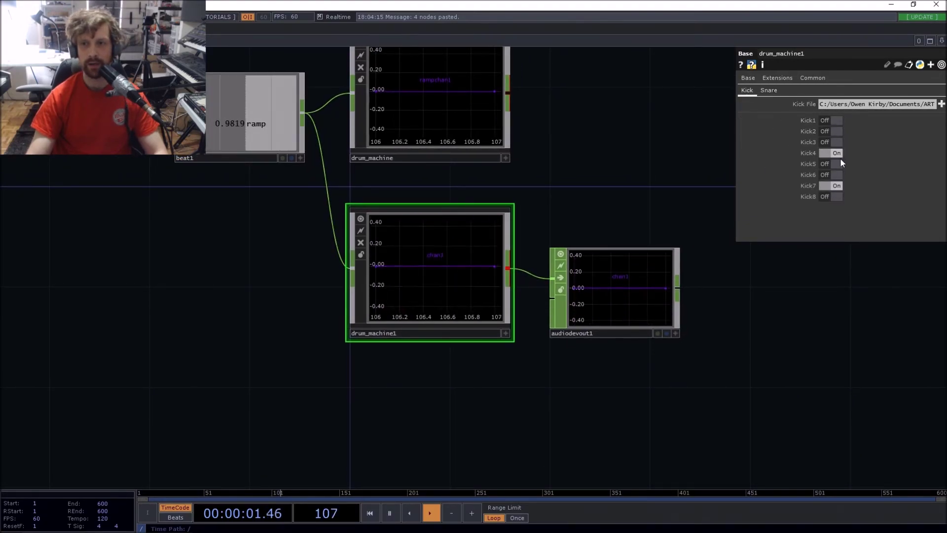
left_click(837, 154)
left_click(837, 185)
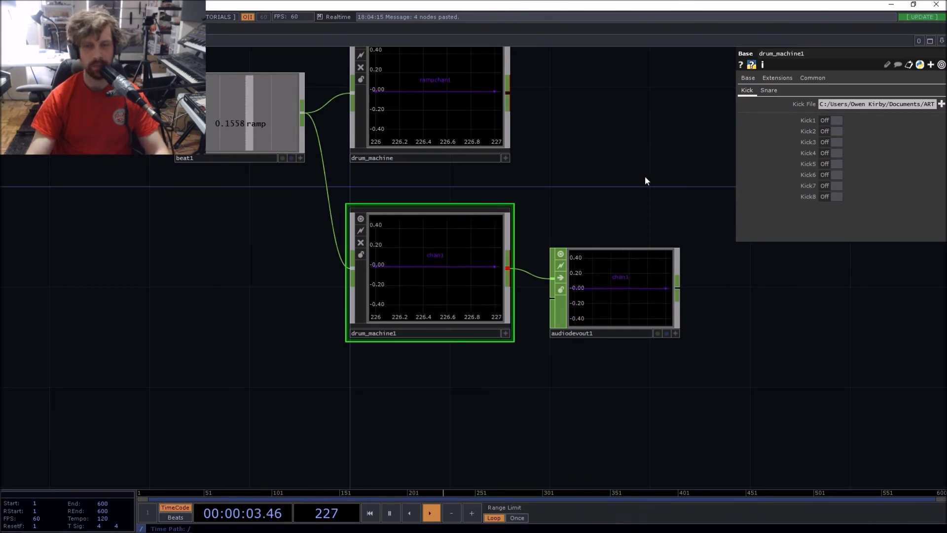
left_click_drag(644, 176, 638, 197)
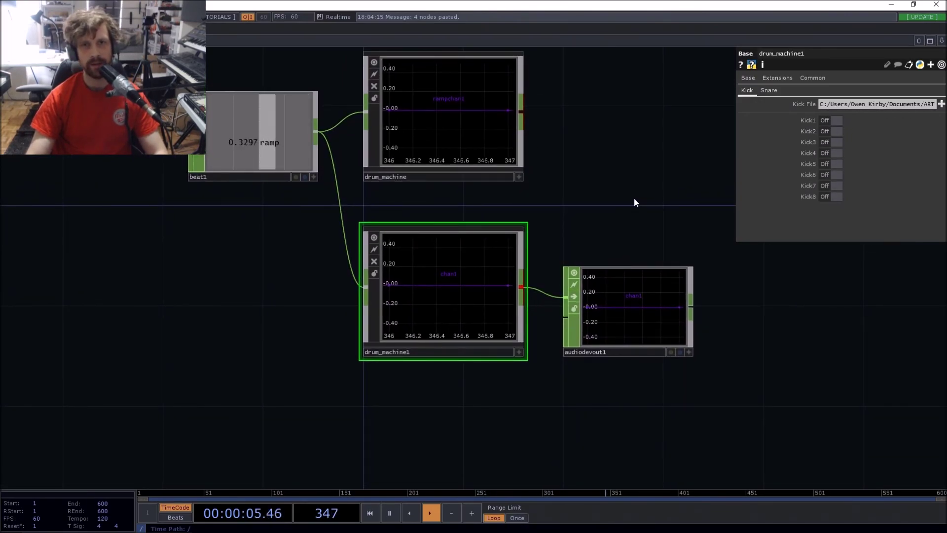